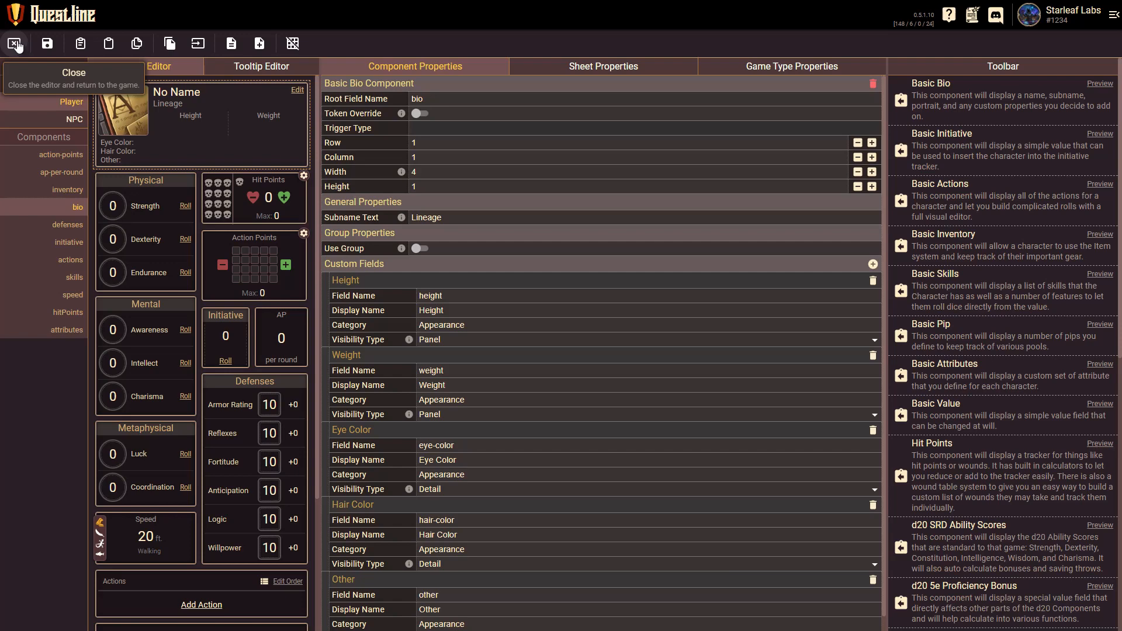
Close the game type editor and discard its unsaved changes
click(15, 45)
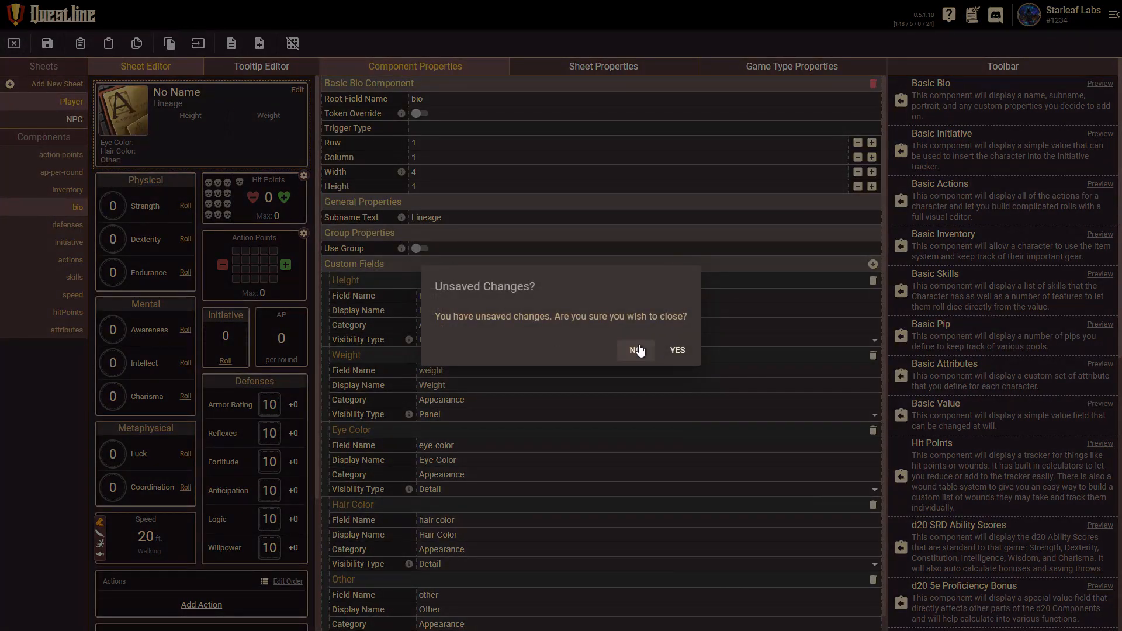
click(677, 353)
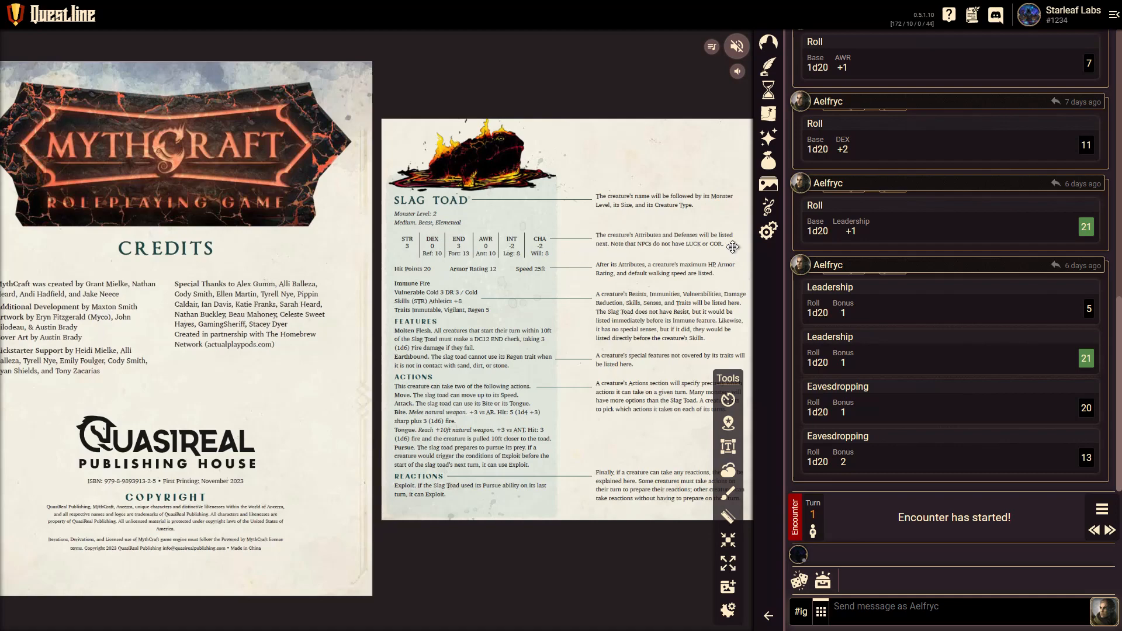
Open the MythCraft game type for editing and switch to its NPC sheet
click(769, 233)
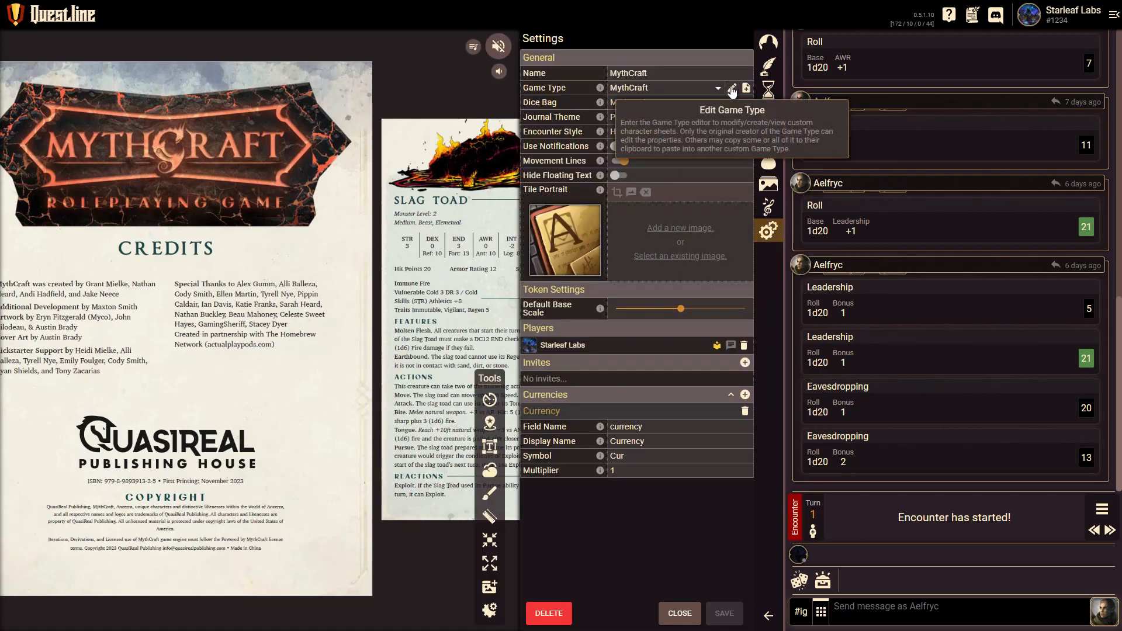
click(734, 92)
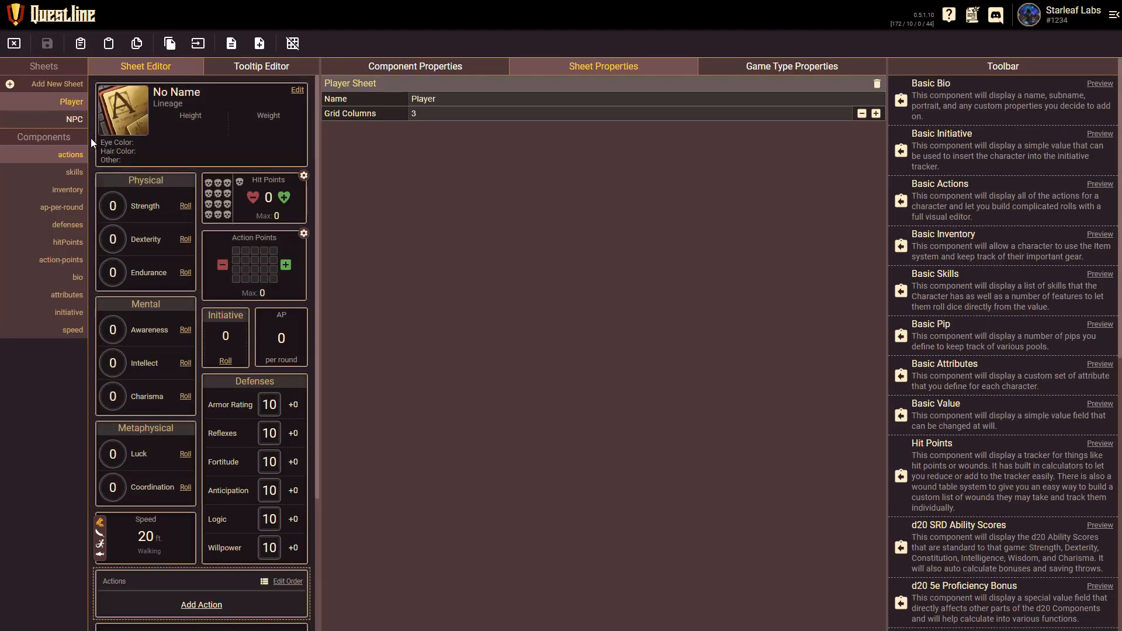
click(76, 121)
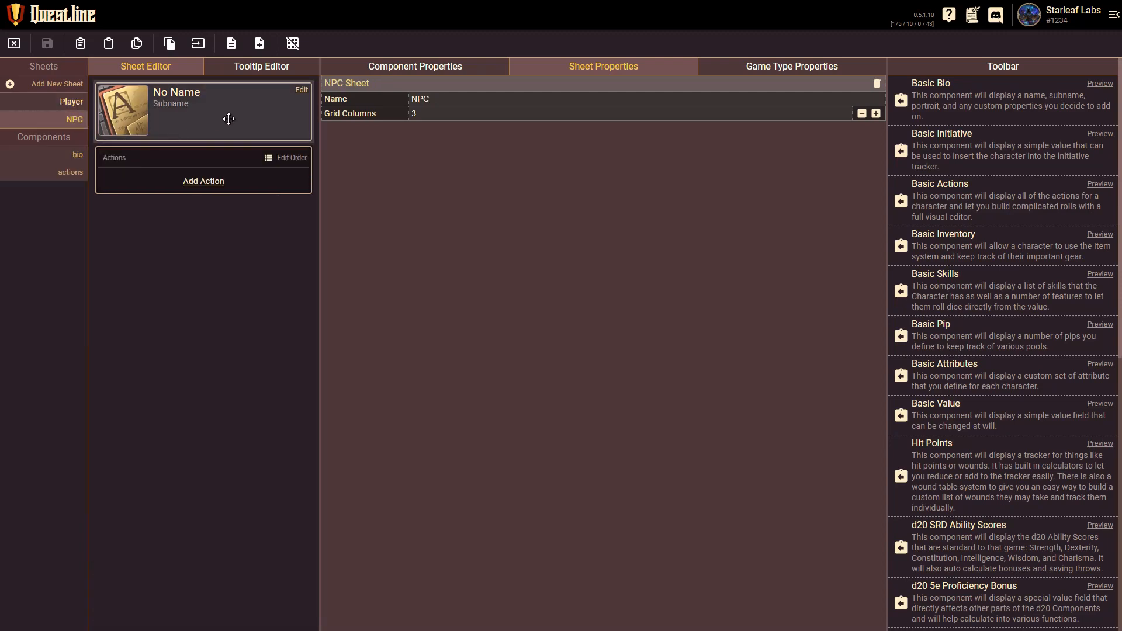
Delete the existing bio and actions components from the NPC sheet
click(228, 118)
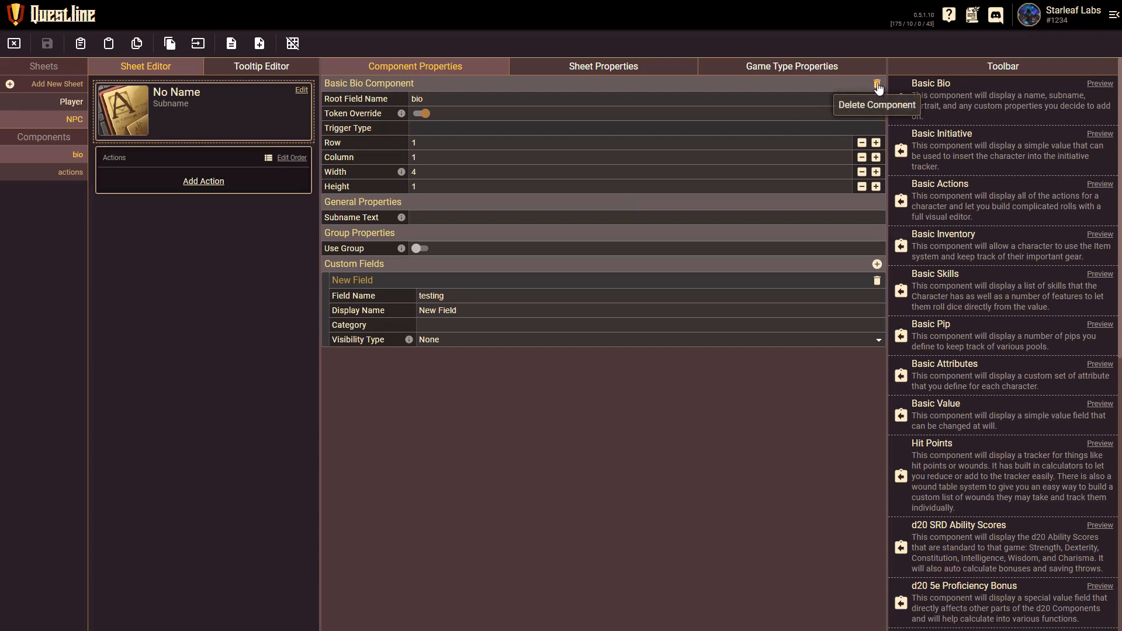
click(878, 85)
click(656, 350)
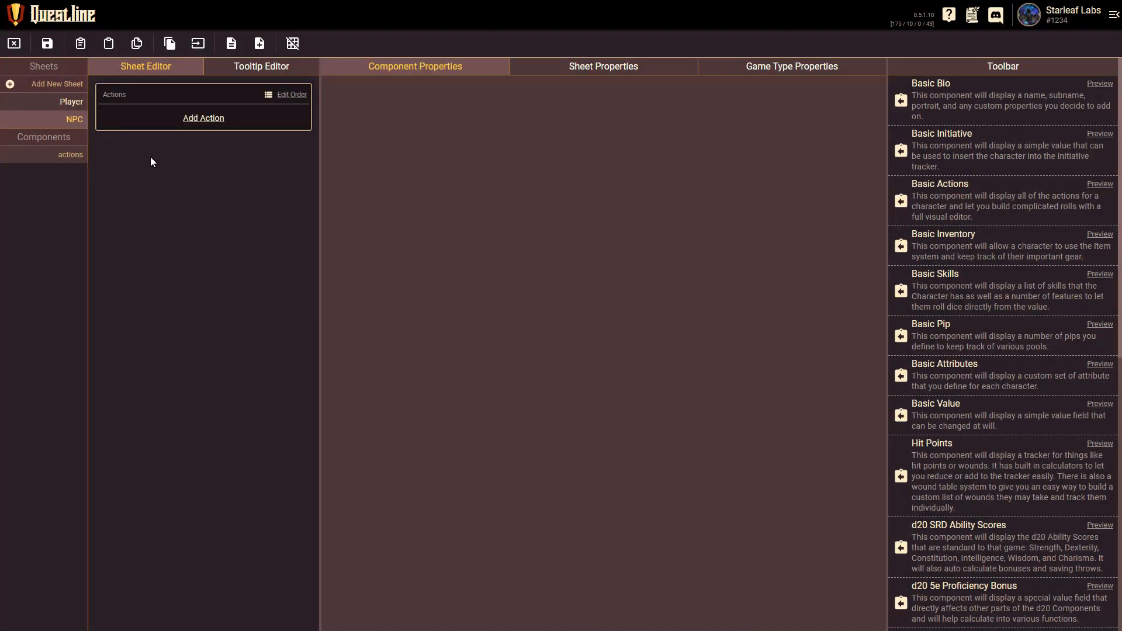
click(193, 110)
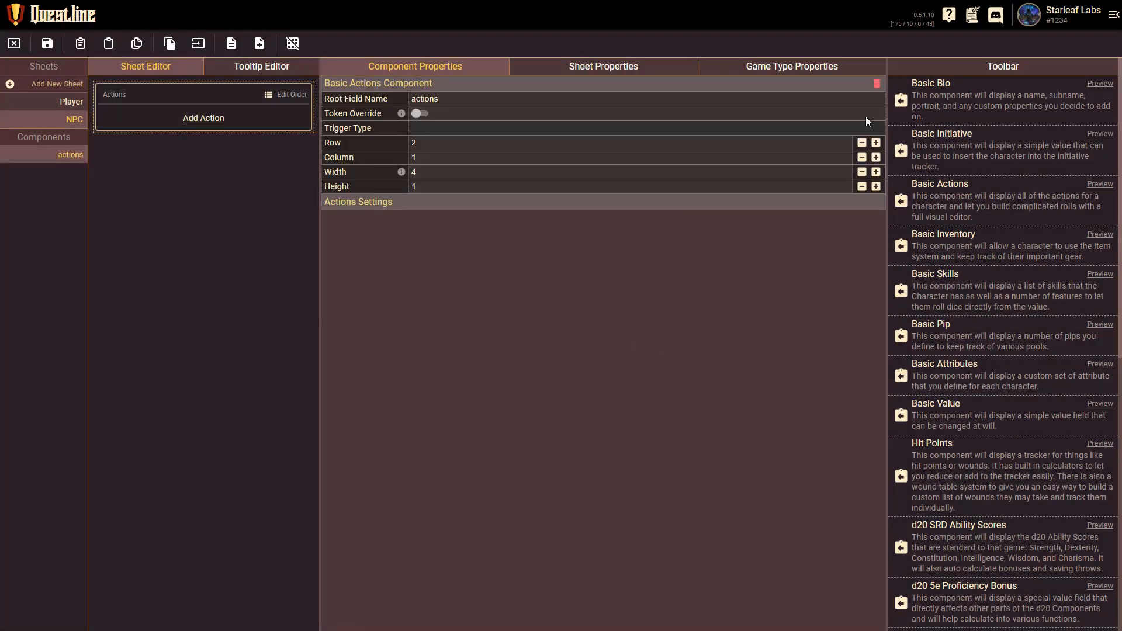
click(878, 86)
click(656, 350)
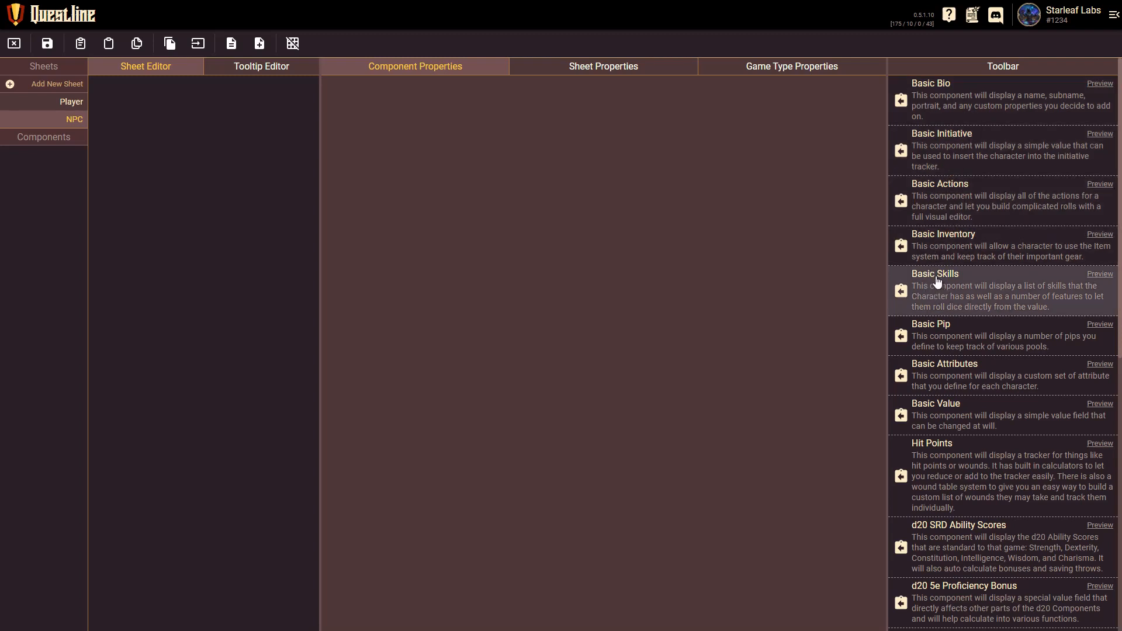
Add a Basic Bio component to the NPC sheet and set its subname text to "Type"
click(904, 105)
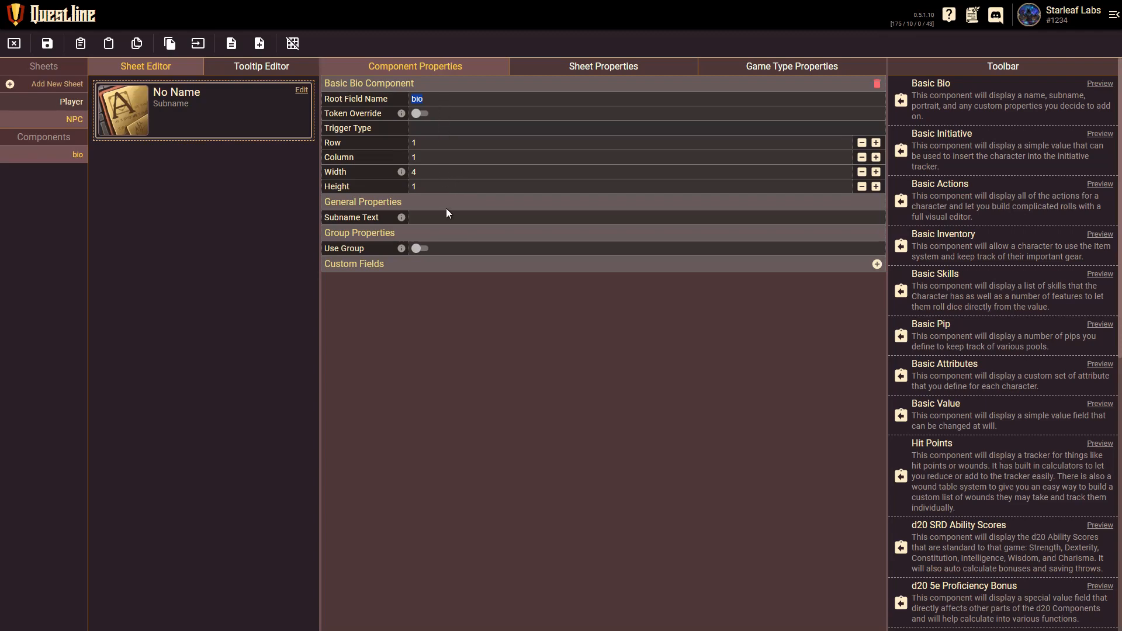
click(437, 101)
drag(437, 102, 416, 99)
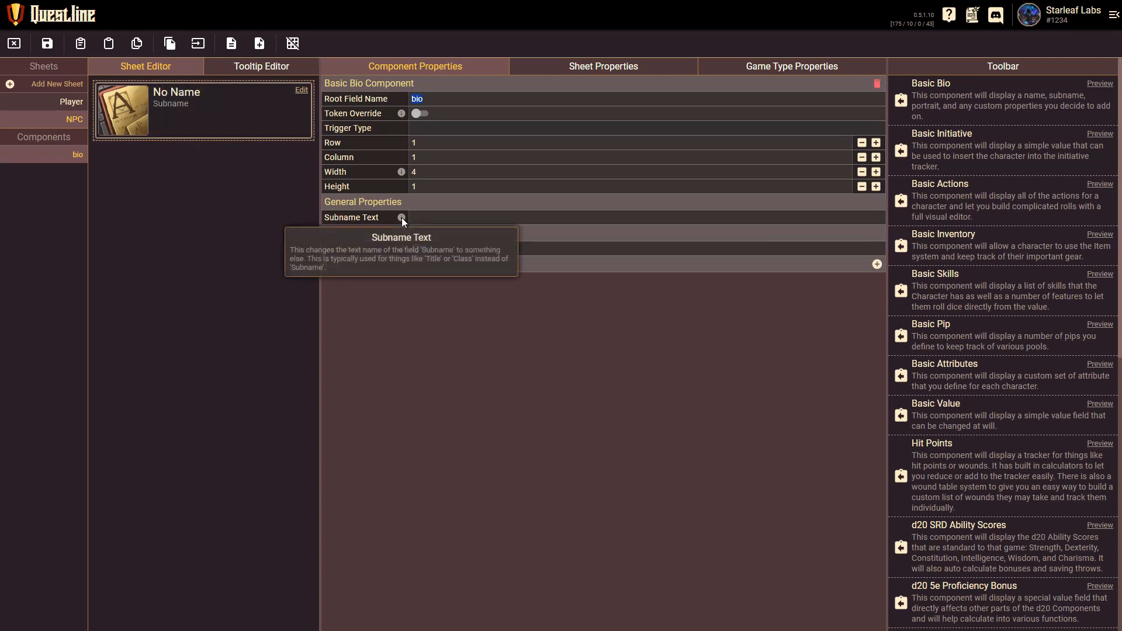
click(428, 219)
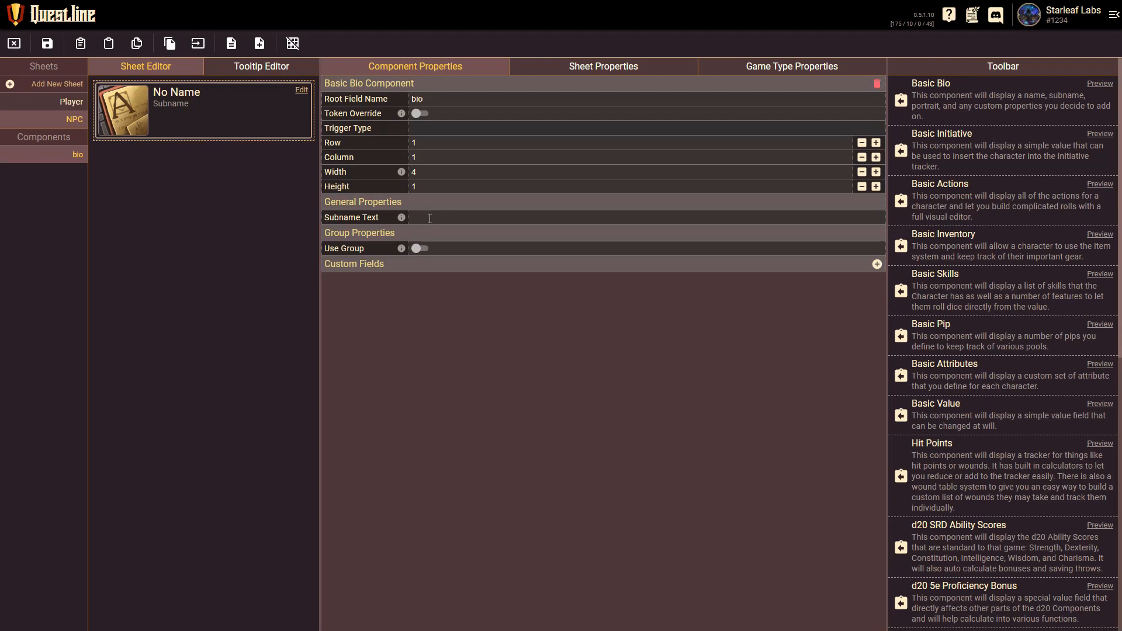
text(Type)
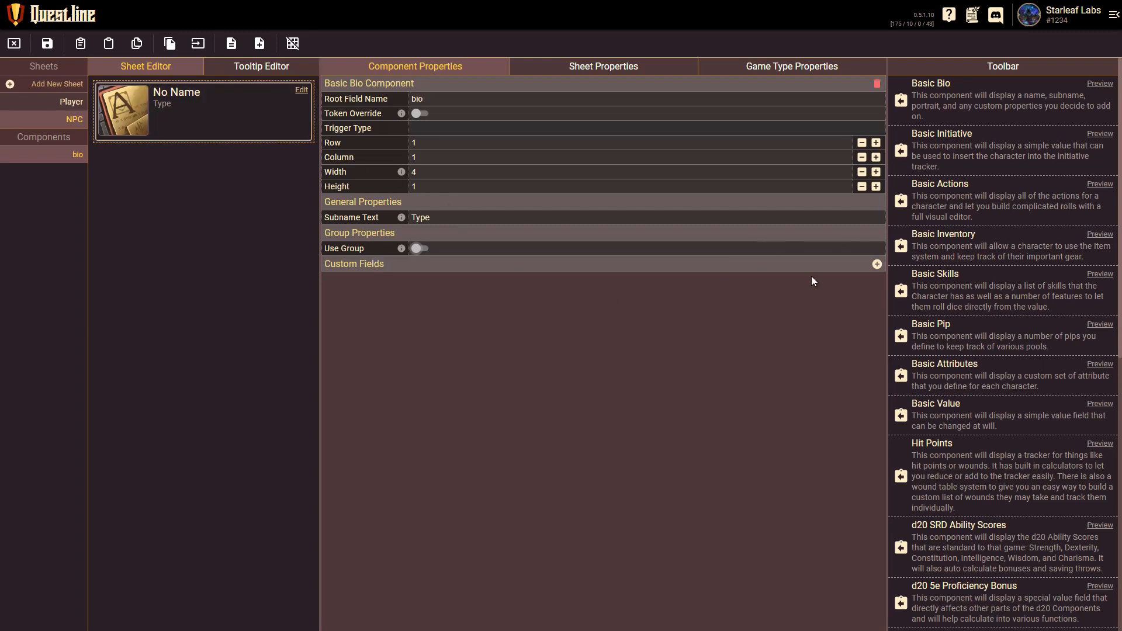
Add a custom field to the bio with field name "level", display name "Level", category "Details" and visibility type Panel
click(877, 266)
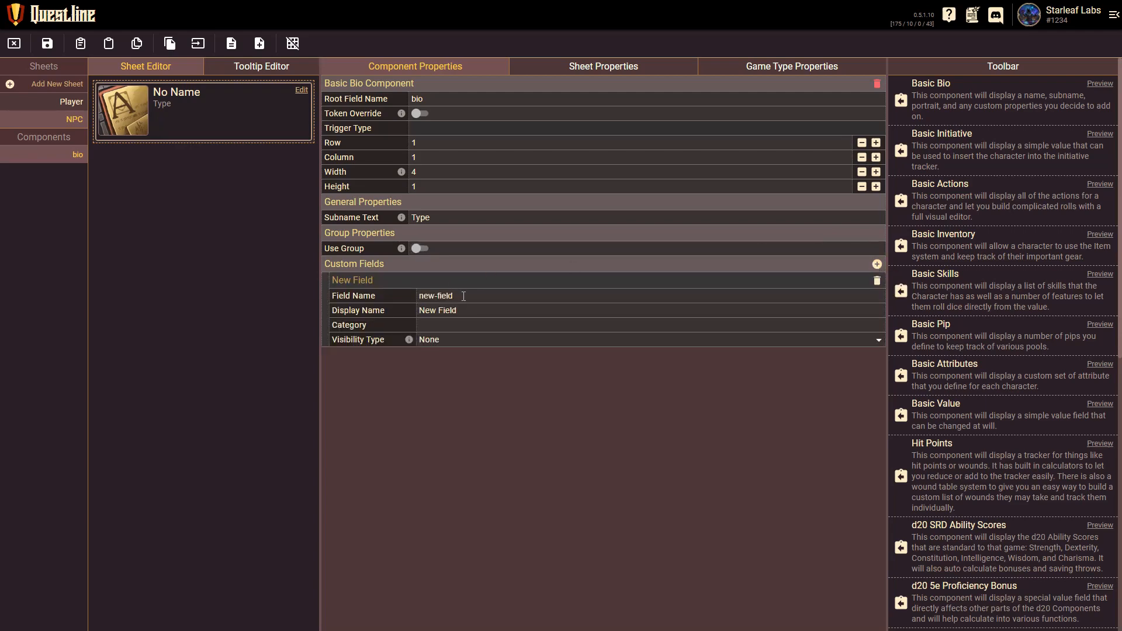
double_click(436, 291)
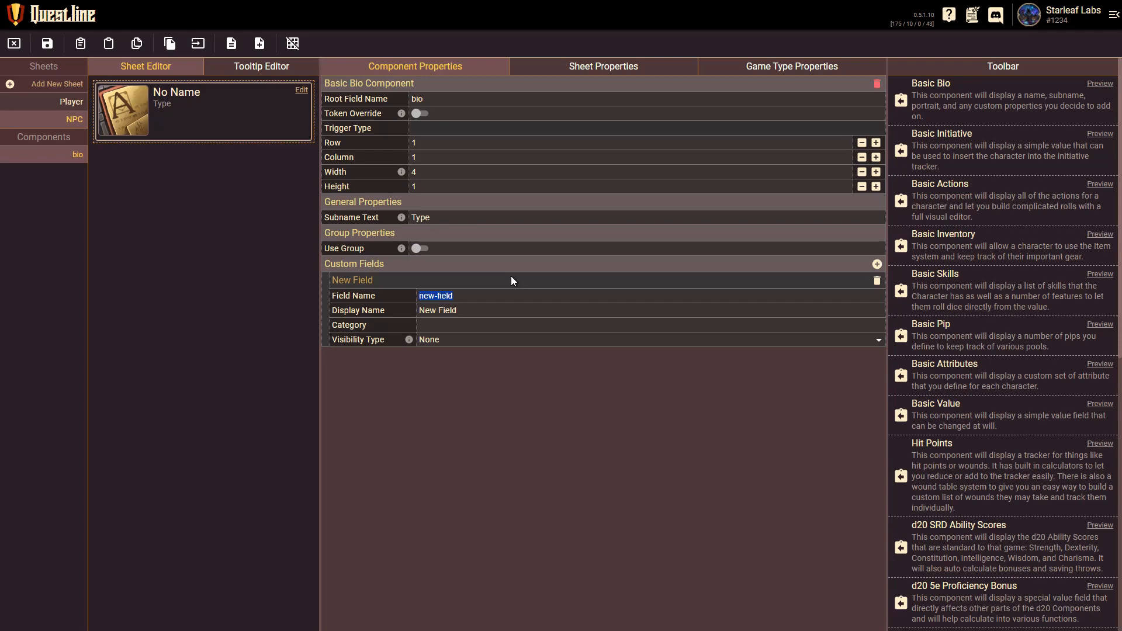
click(438, 99)
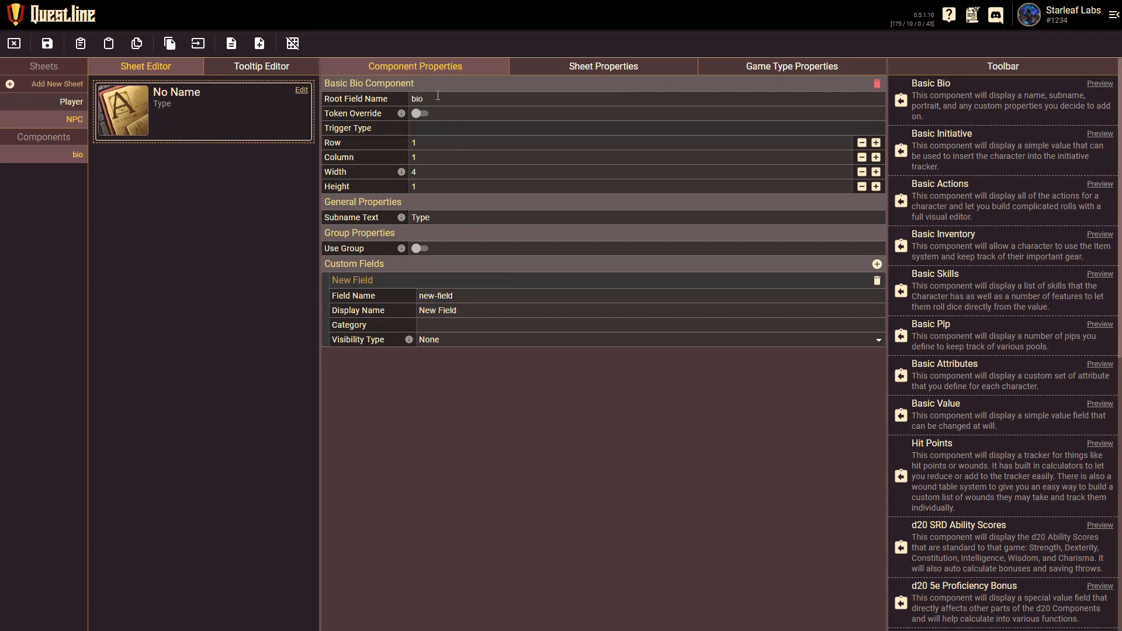
click(467, 296)
key(BackSpace)
text(level)
key(Tab)
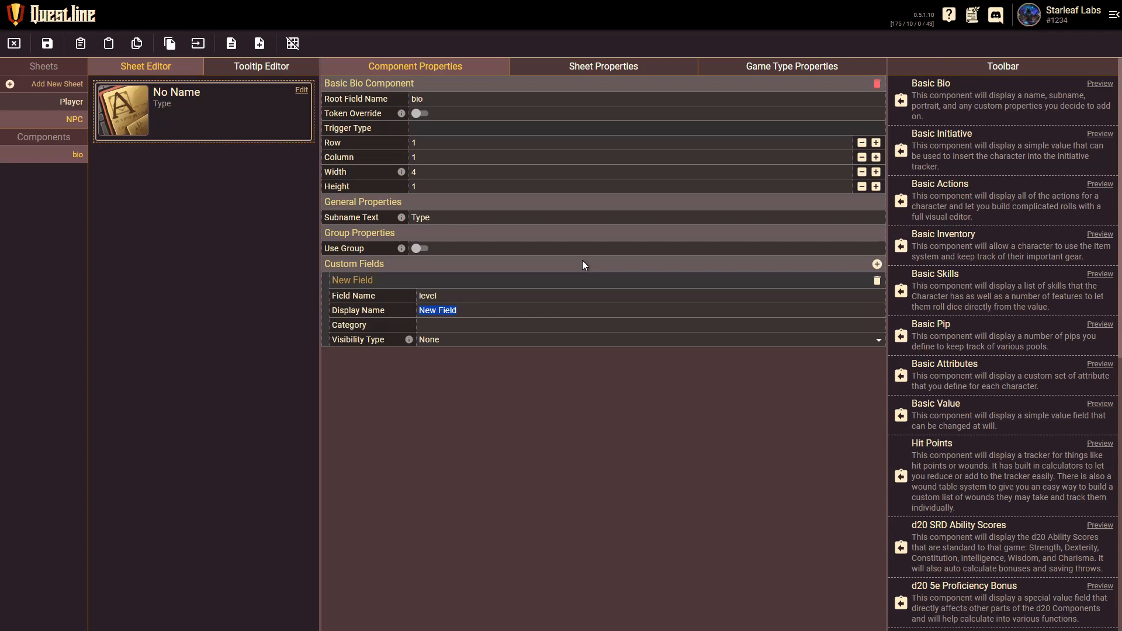
text(Level)
text(Details)
click(455, 341)
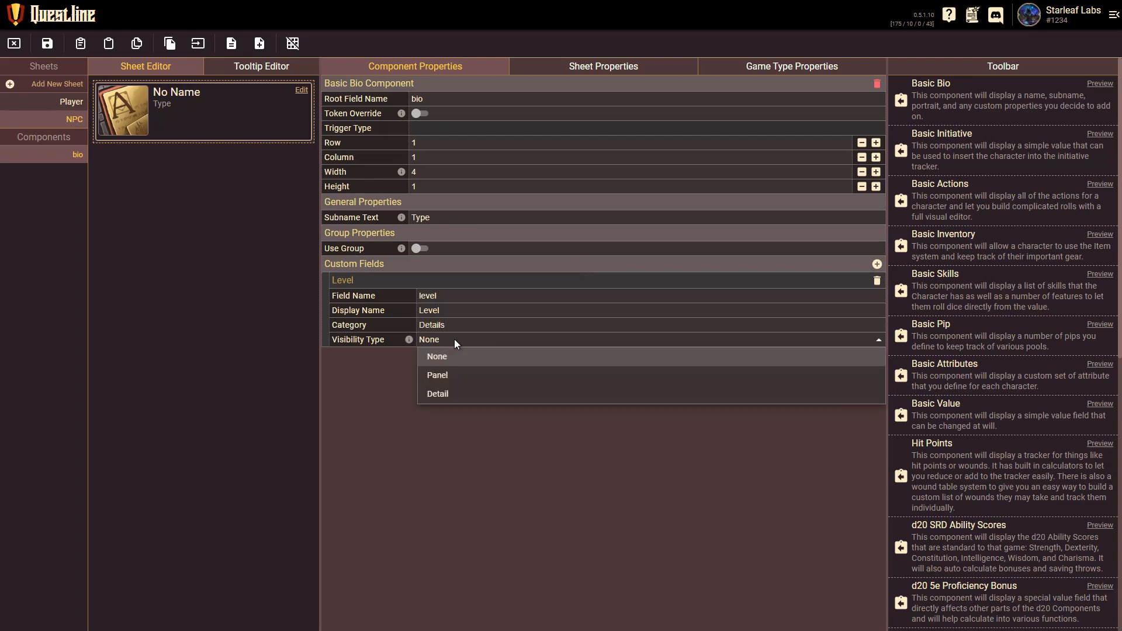
click(452, 379)
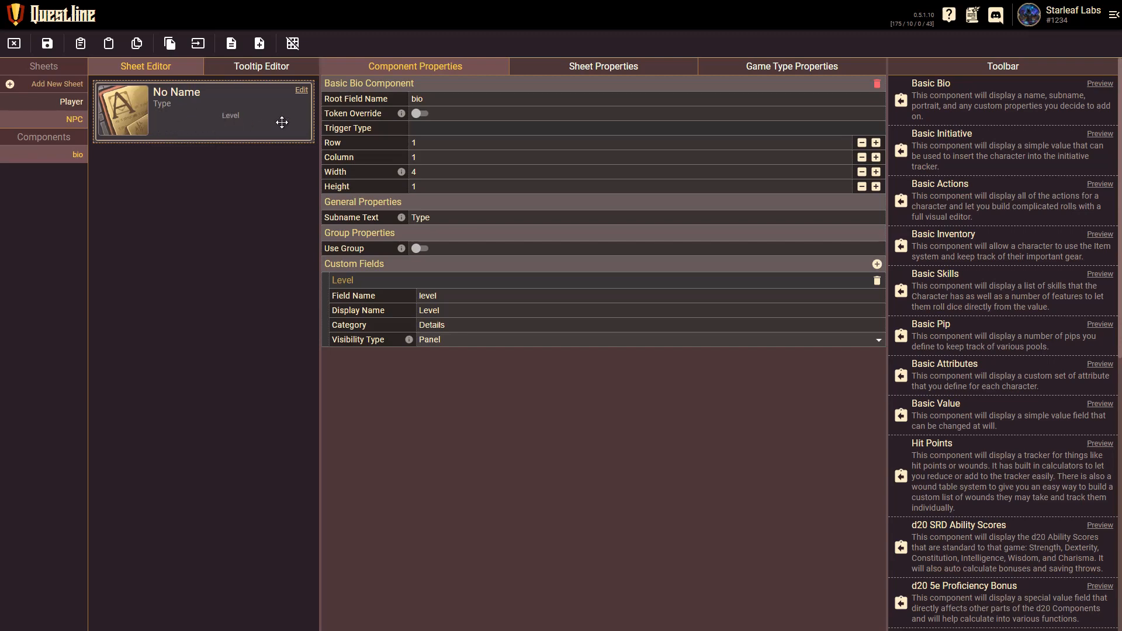
Add a second custom field to the bio with field name "type", display name "Type" and visibility type Panel, leaving the category empty
click(876, 265)
drag(469, 370, 393, 363)
text(type)
key(Tab)
text(Type)
key(Tab)
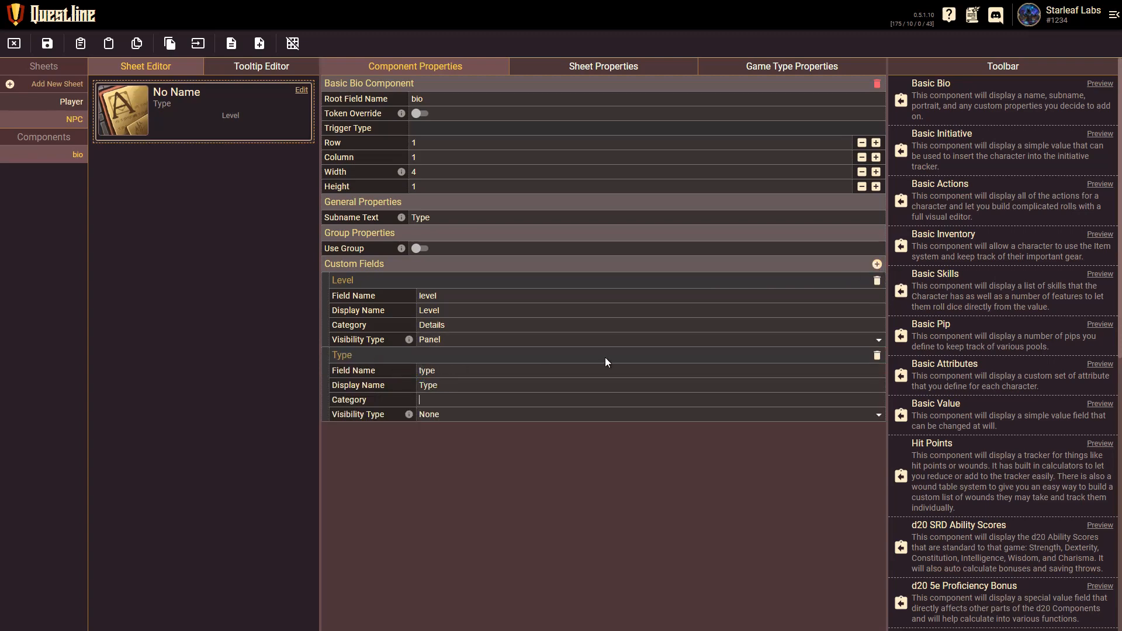
key(Tab)
key(Down)
key(Down)
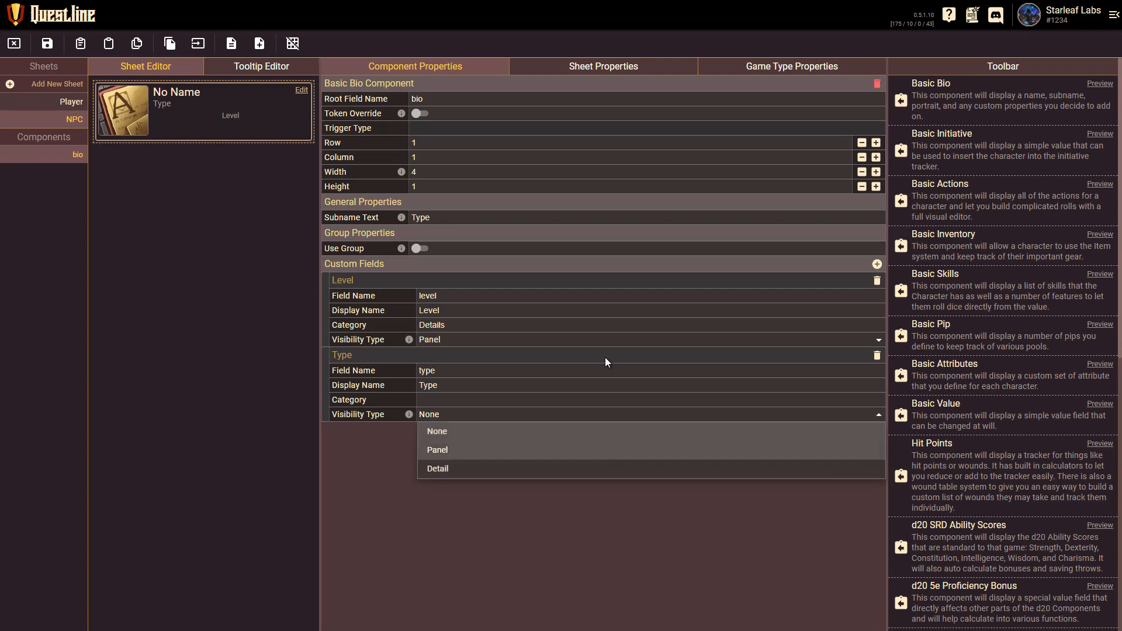
key(Return)
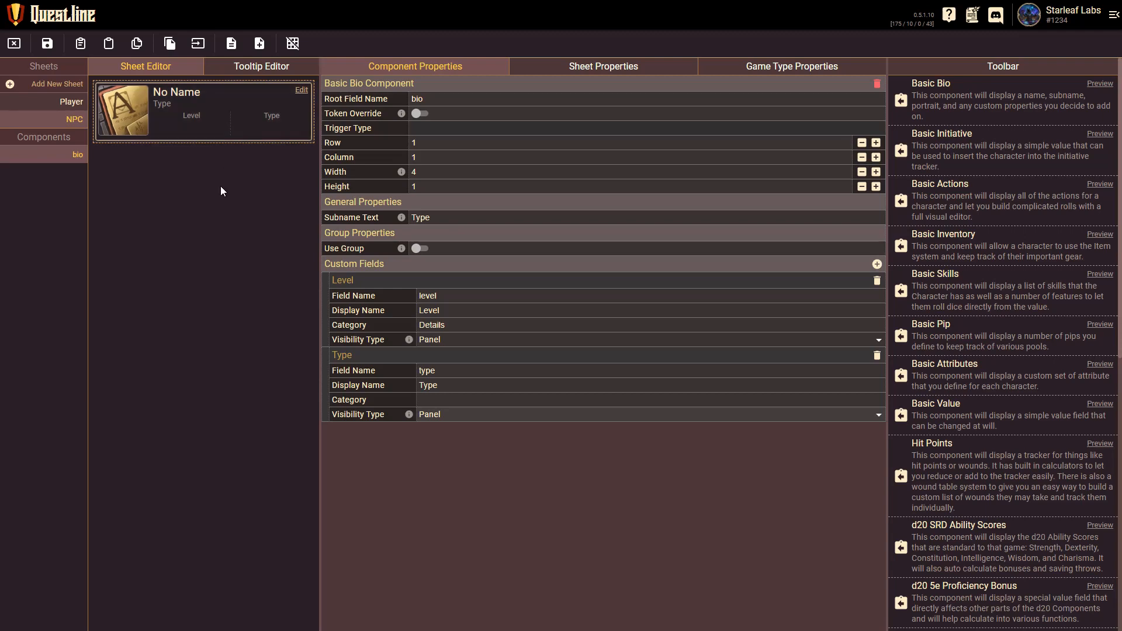
Change the Type field's visibility type to Detail, then save the game type and return to the game
click(487, 415)
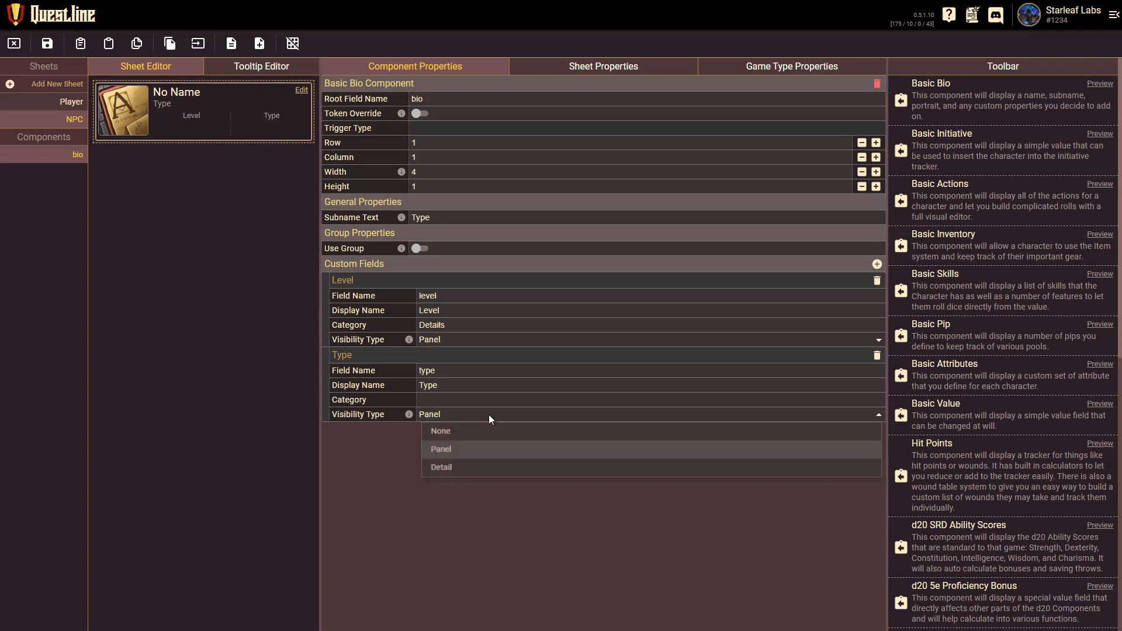
click(469, 471)
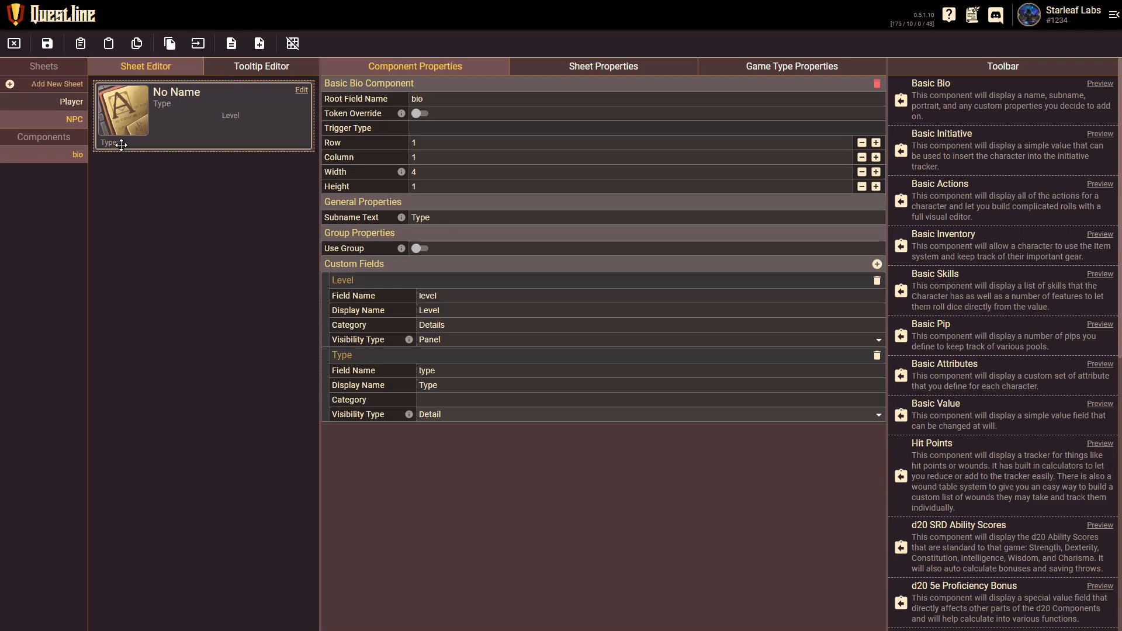
click(47, 46)
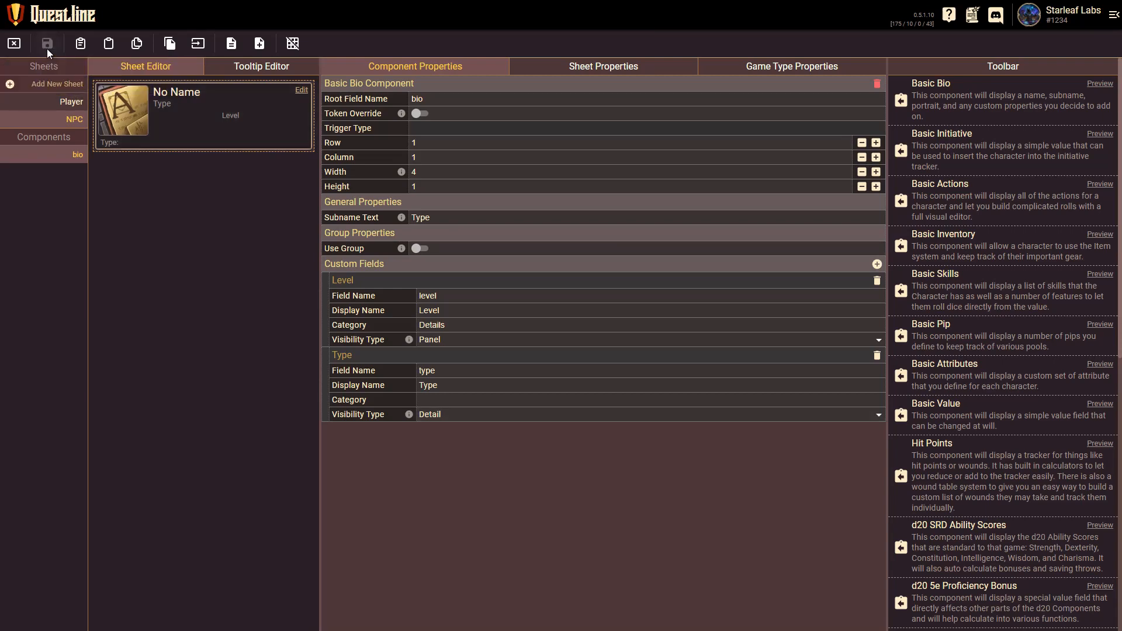
click(12, 47)
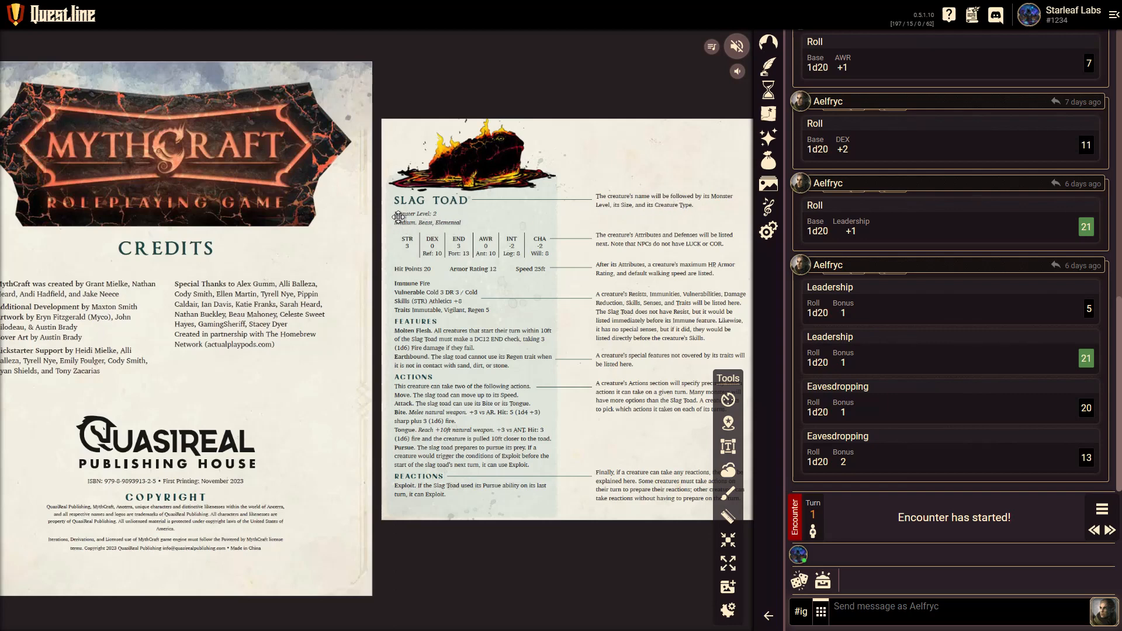
Reopen the game type, set the NPC bio's subname text to "Size and Type", and save and close the editor
click(772, 239)
click(686, 98)
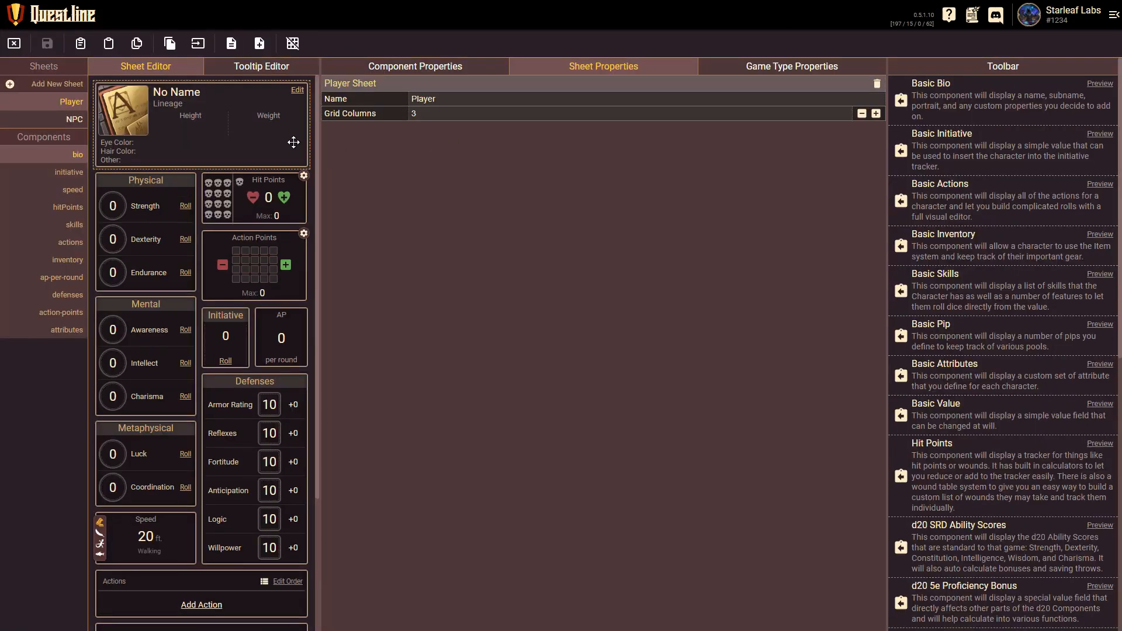
click(75, 120)
click(253, 113)
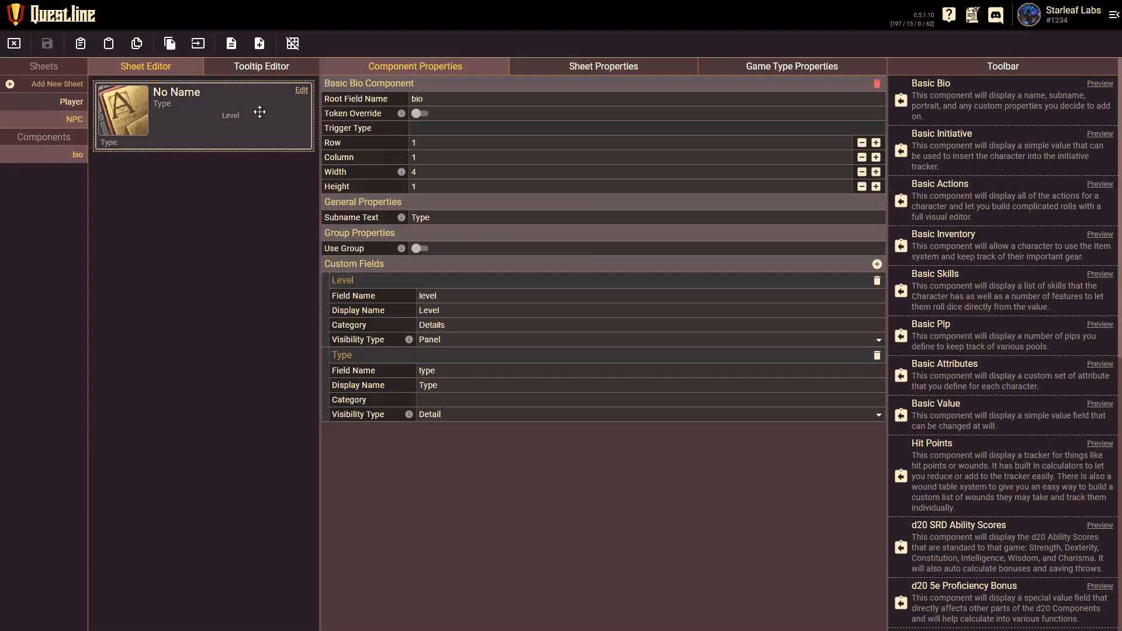
drag(452, 217, 406, 217)
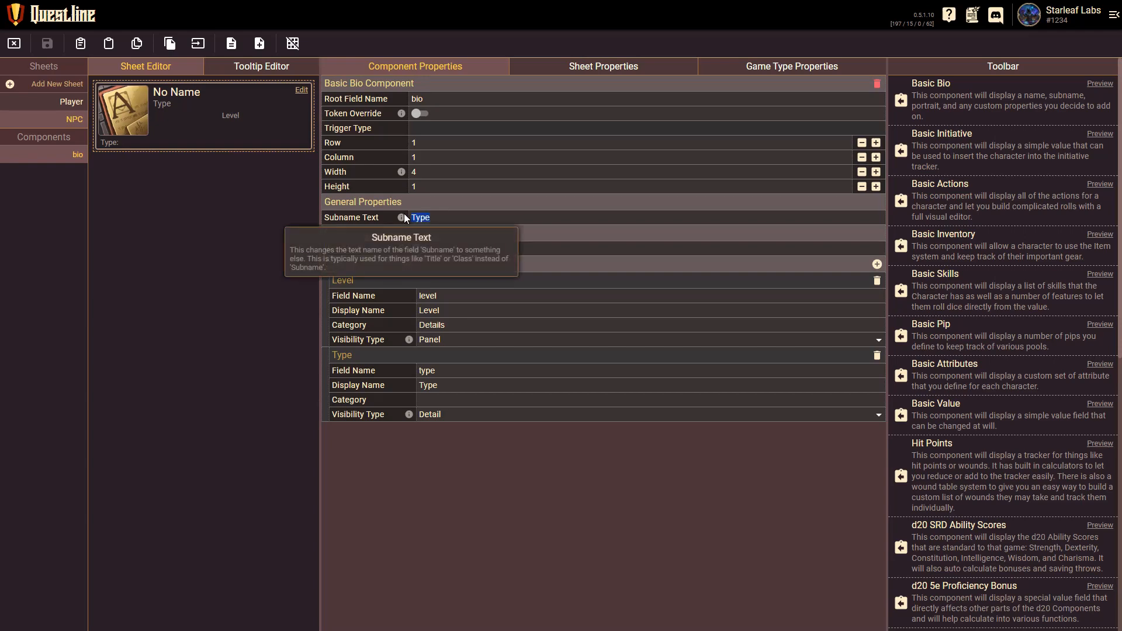
text(Size and Type)
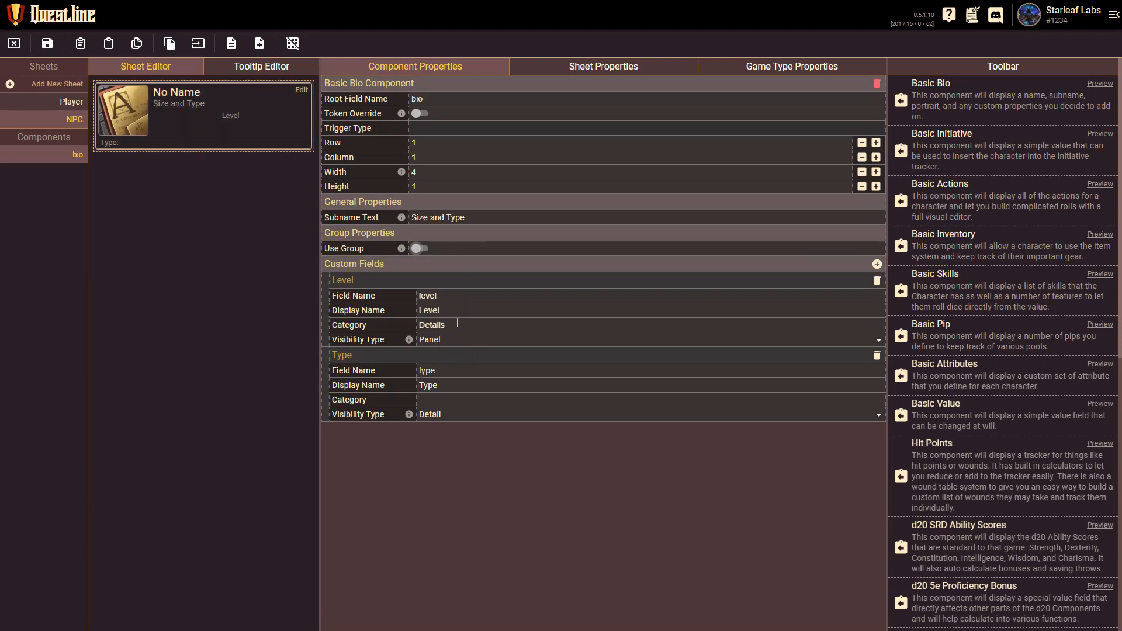
click(46, 46)
click(14, 44)
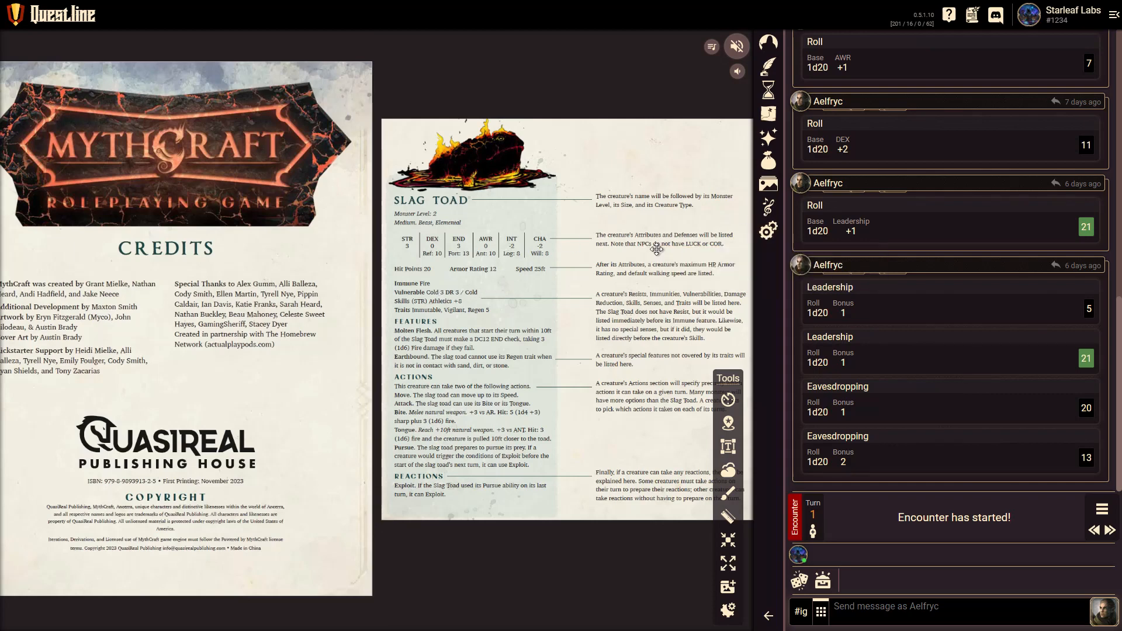
Reopen the NPC sheet's bio and change the Type custom field to field name "immunities" and display name "Immunities"
click(769, 229)
click(734, 89)
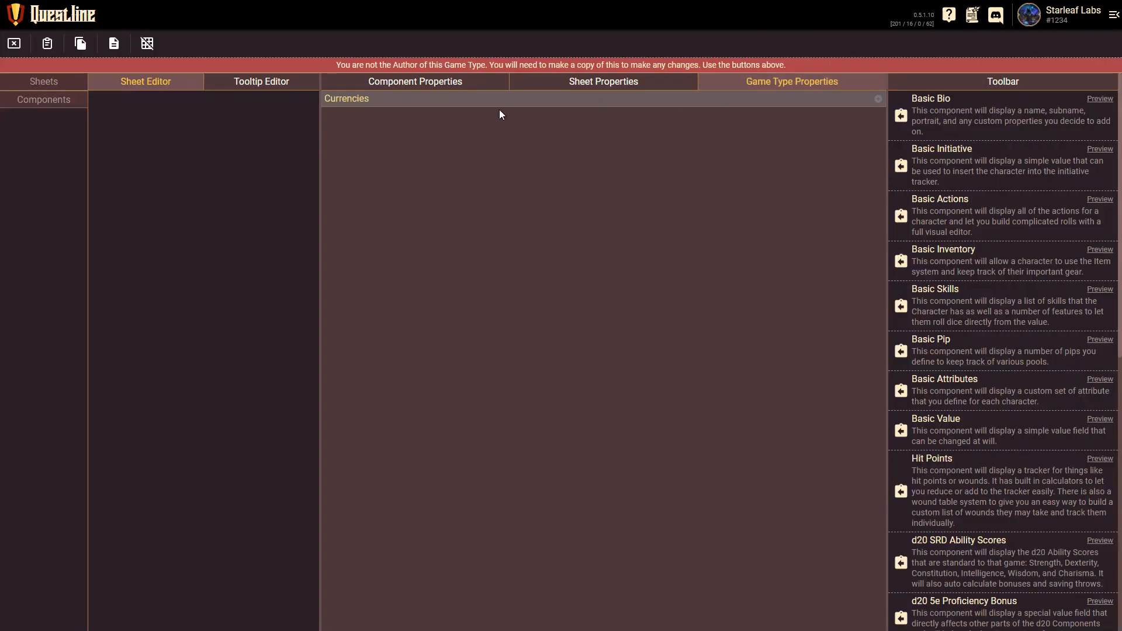
click(70, 120)
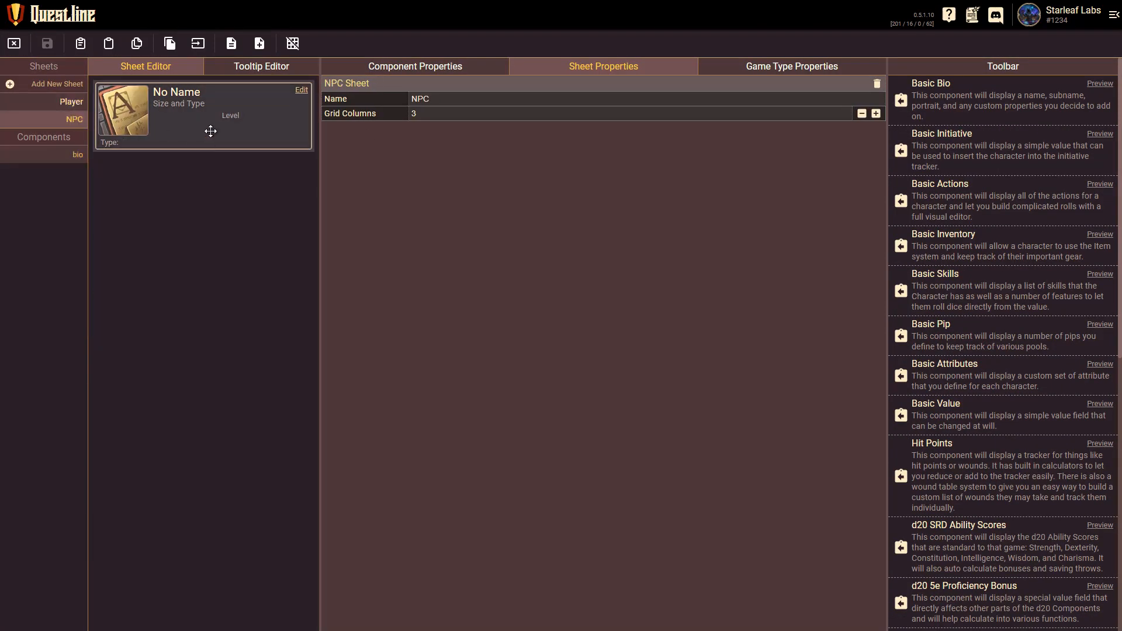
click(213, 139)
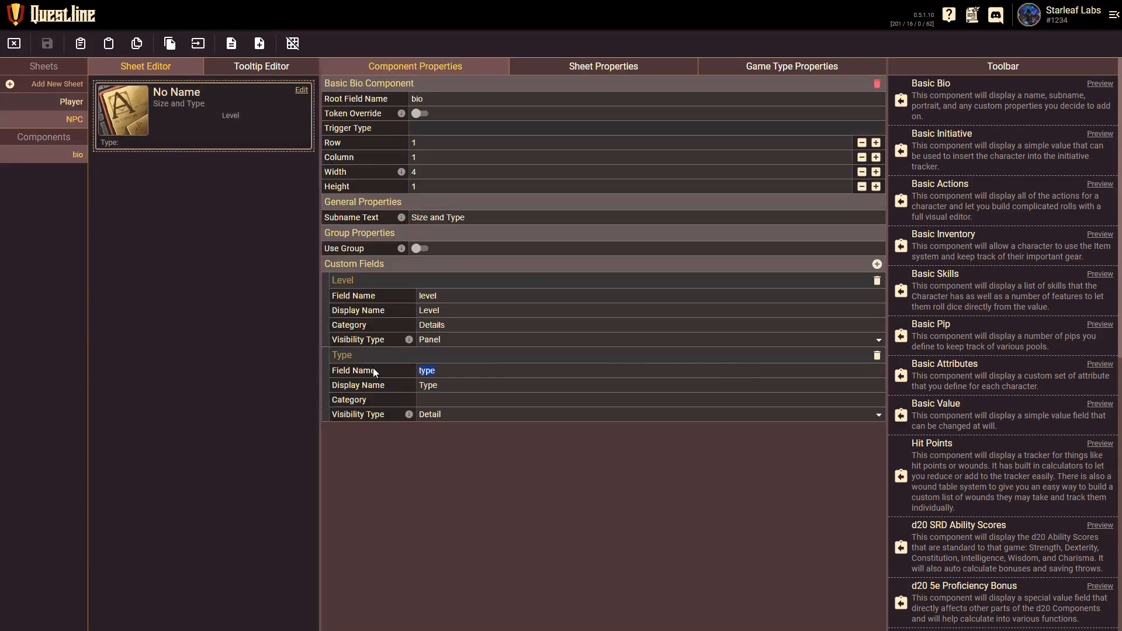
text(immunity)
key(BackSpace)
key(Tab)
text(Immunities)
key(Tab)
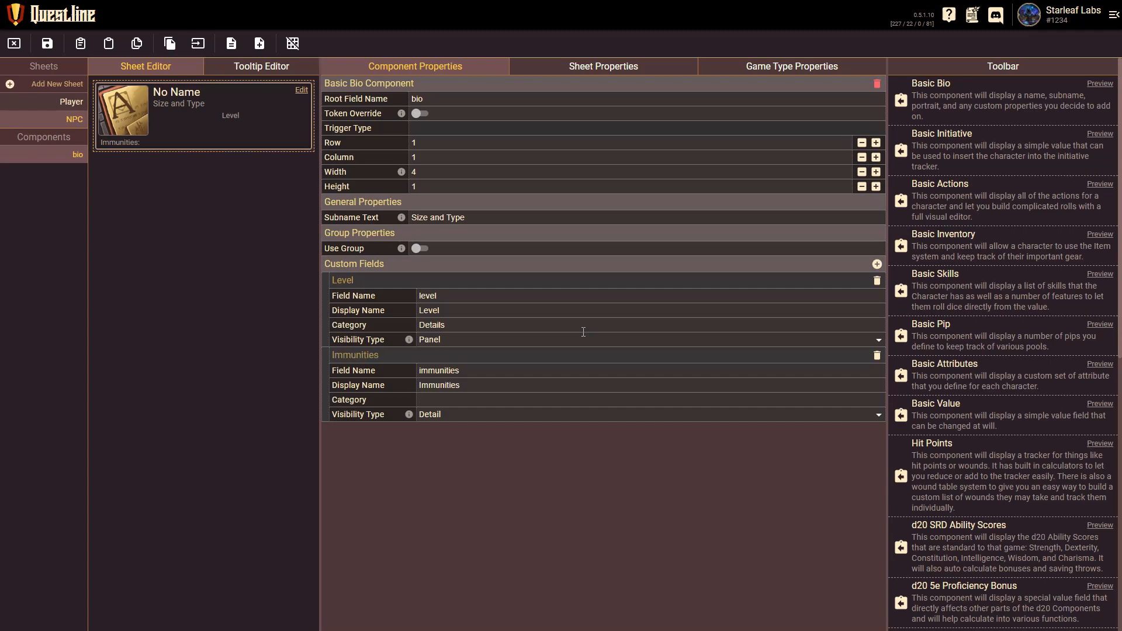
Set the Immunities field's category to "Details" and the Level field's category to "Exp"
text(Details)
key(Tab)
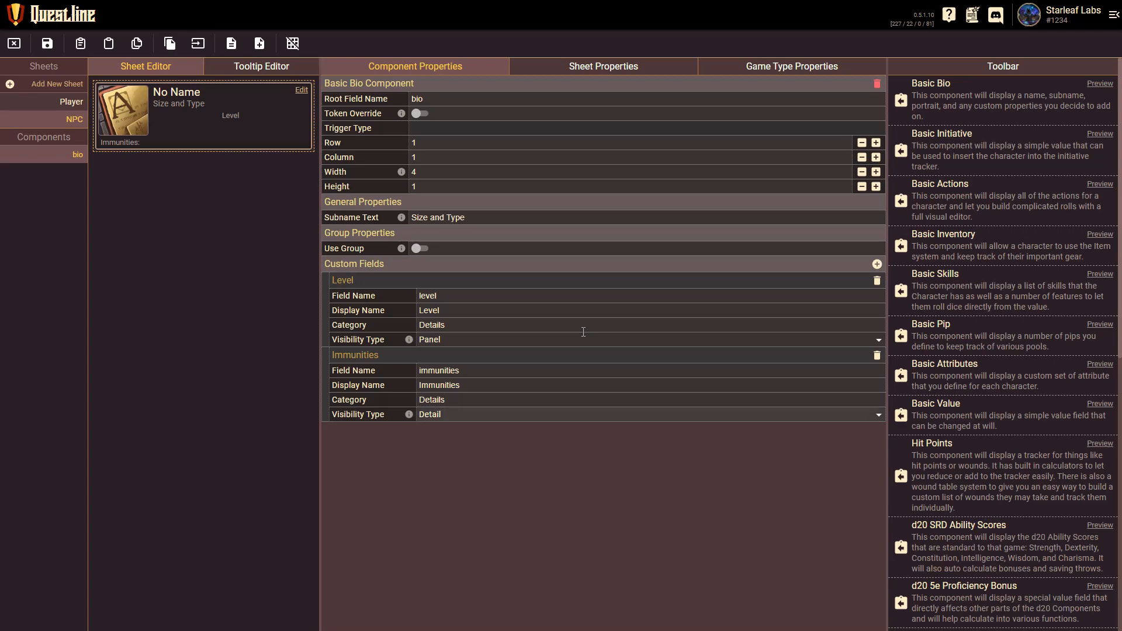
double_click(523, 323)
text(Exp)
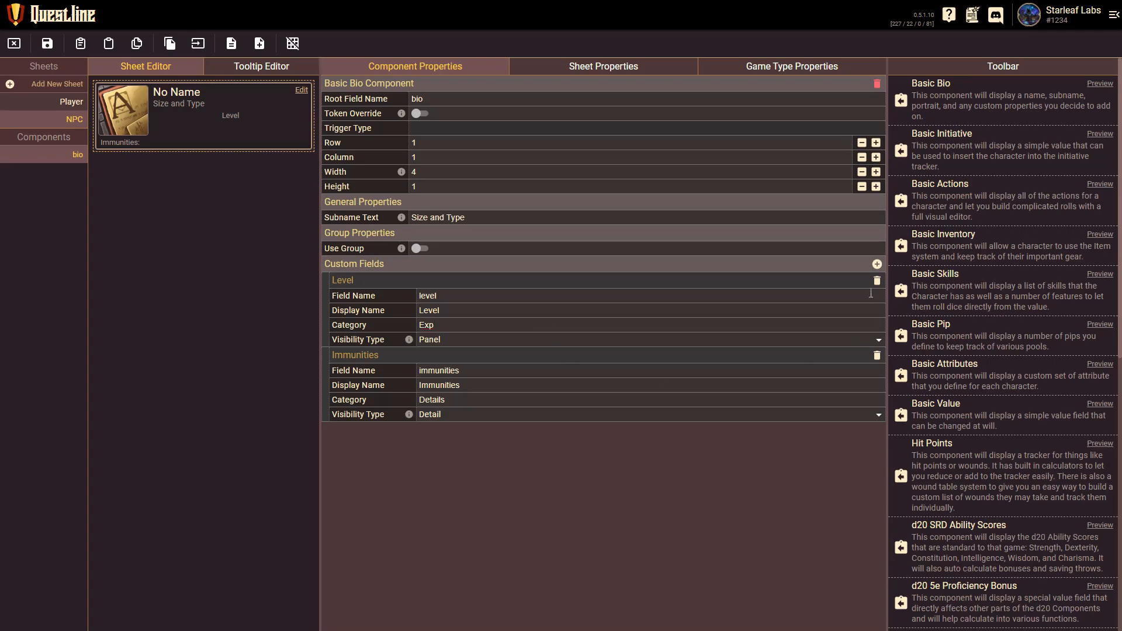
Add a third custom field to the bio with field name "vulnerabilities" and display name "Vulnerabilities"
click(877, 264)
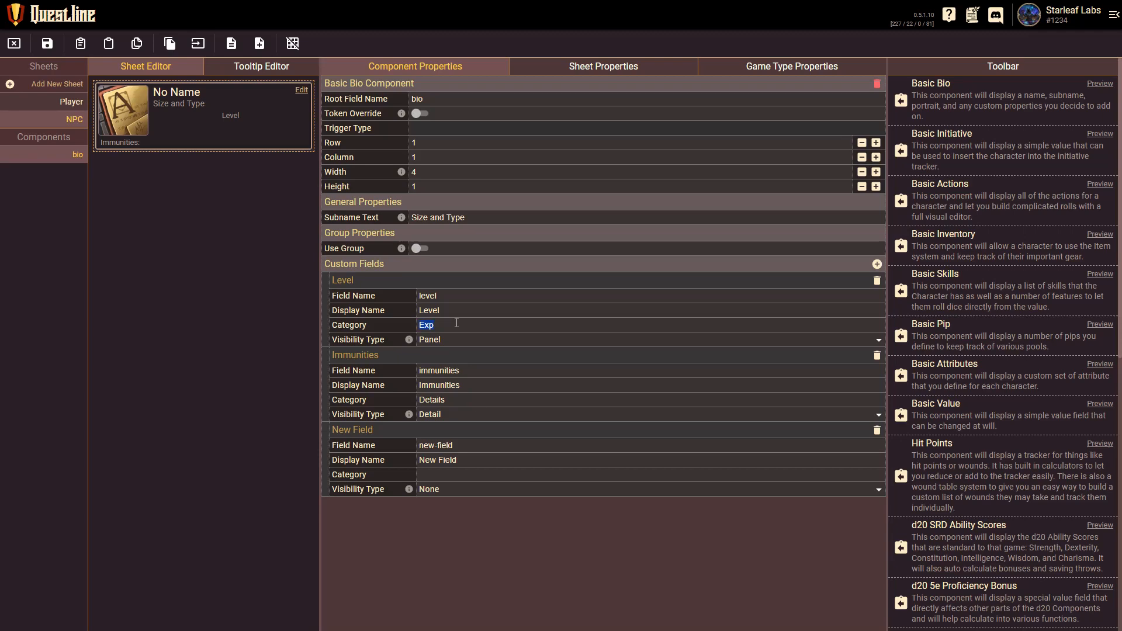
drag(467, 447, 397, 449)
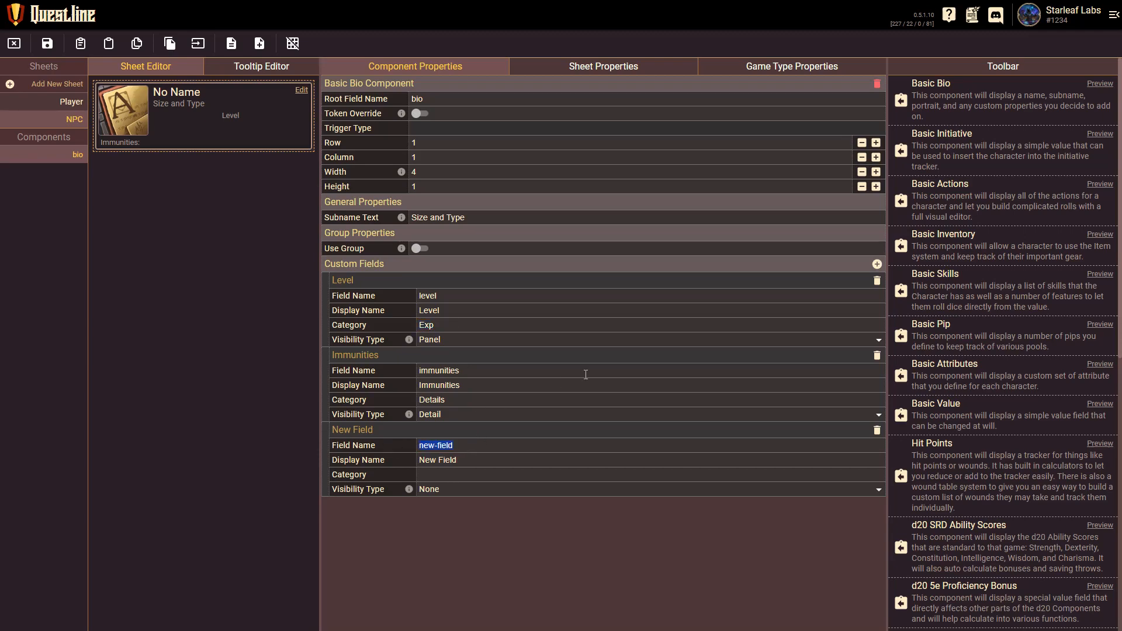
text(vulnerabilities)
key(ctrl+a)
key(Tab)
key(ctrl+v)
key(Delete)
text(V)
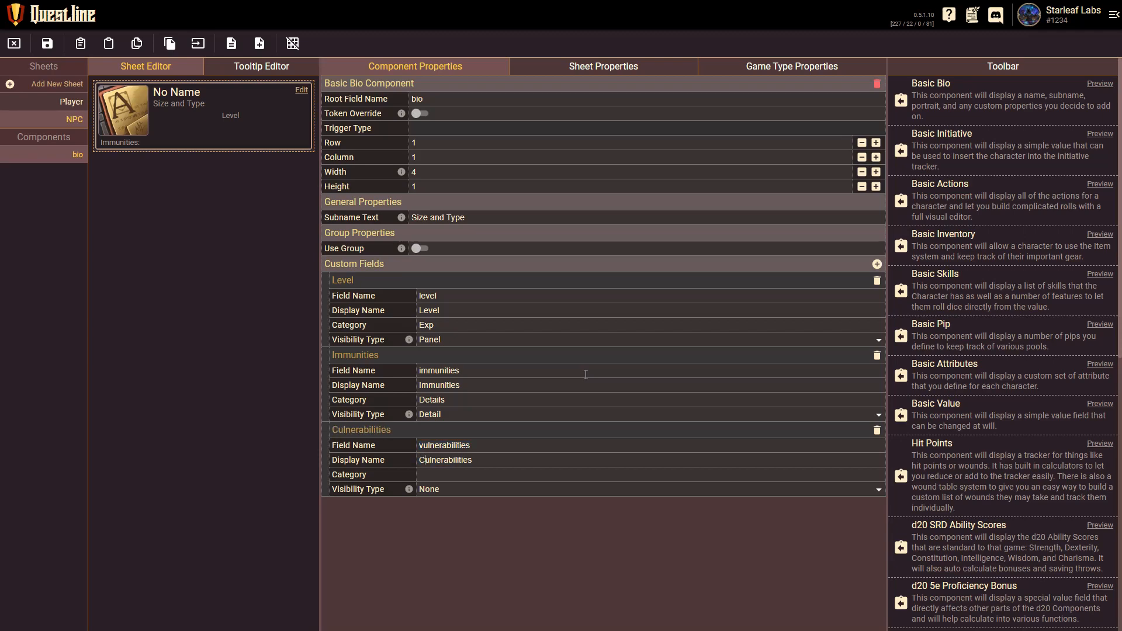
Set the Vulnerabilities field's category to "Details" and its visibility type to Detail
key(Tab)
text(Details)
key(Tab)
key(Down)
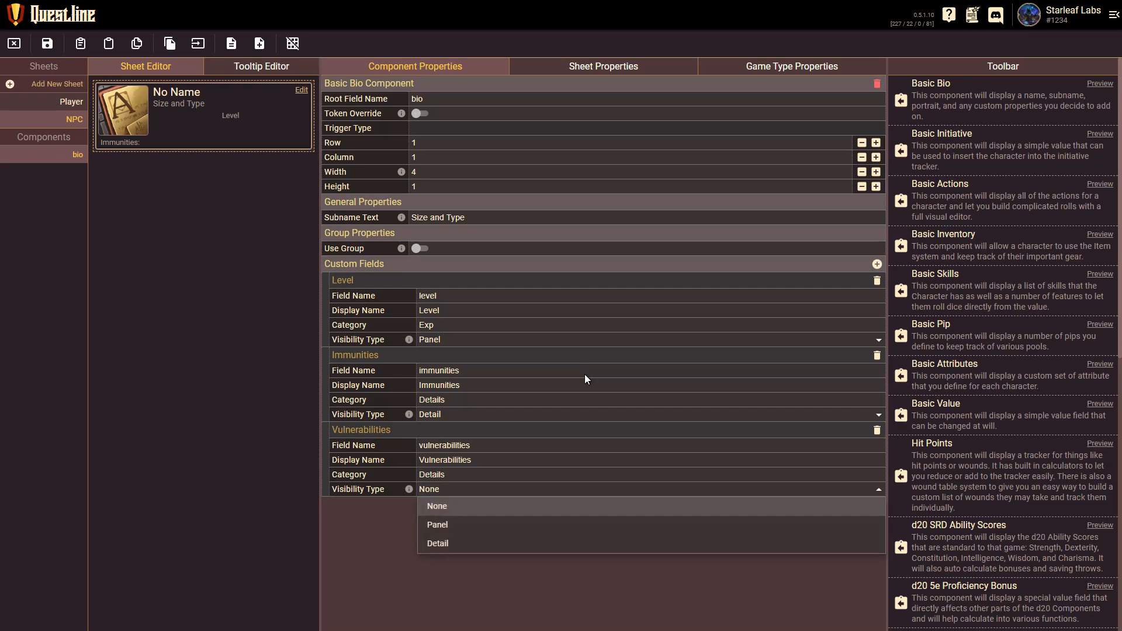
key(Down)
key(Down)
key(Return)
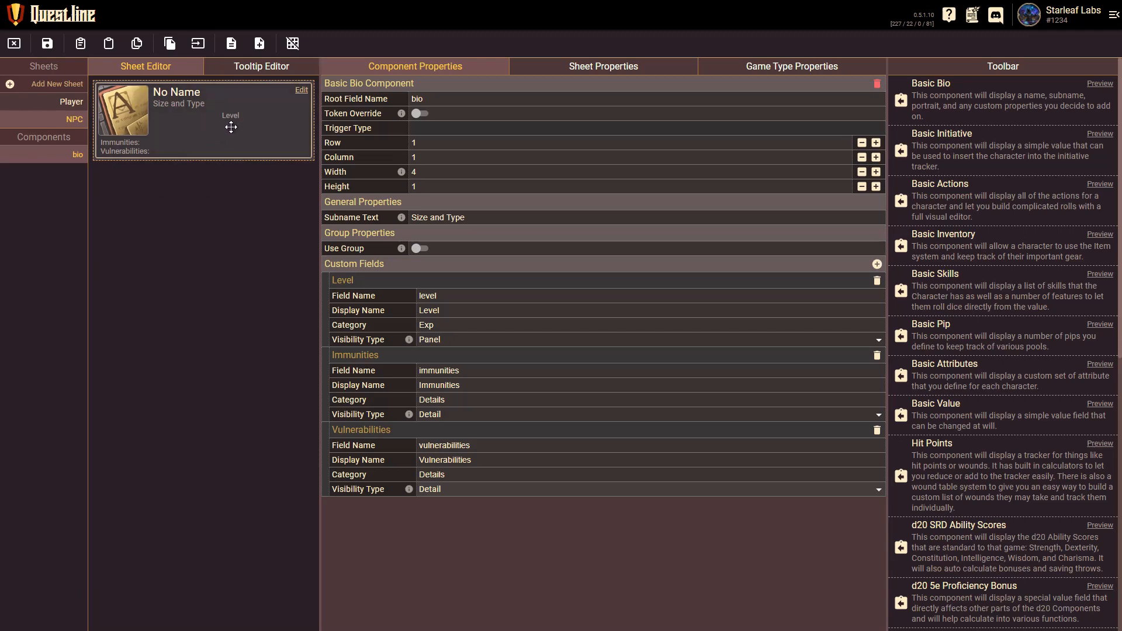
Enable Token Override on the NPC bio, then save the game type and close the editor
click(420, 116)
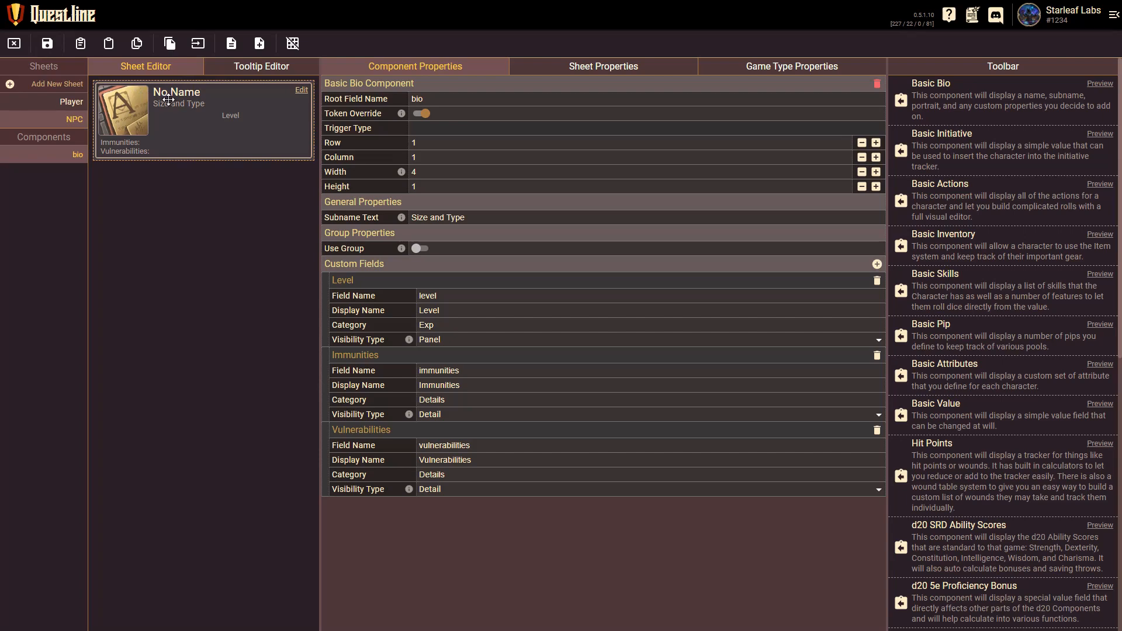
click(54, 49)
click(14, 43)
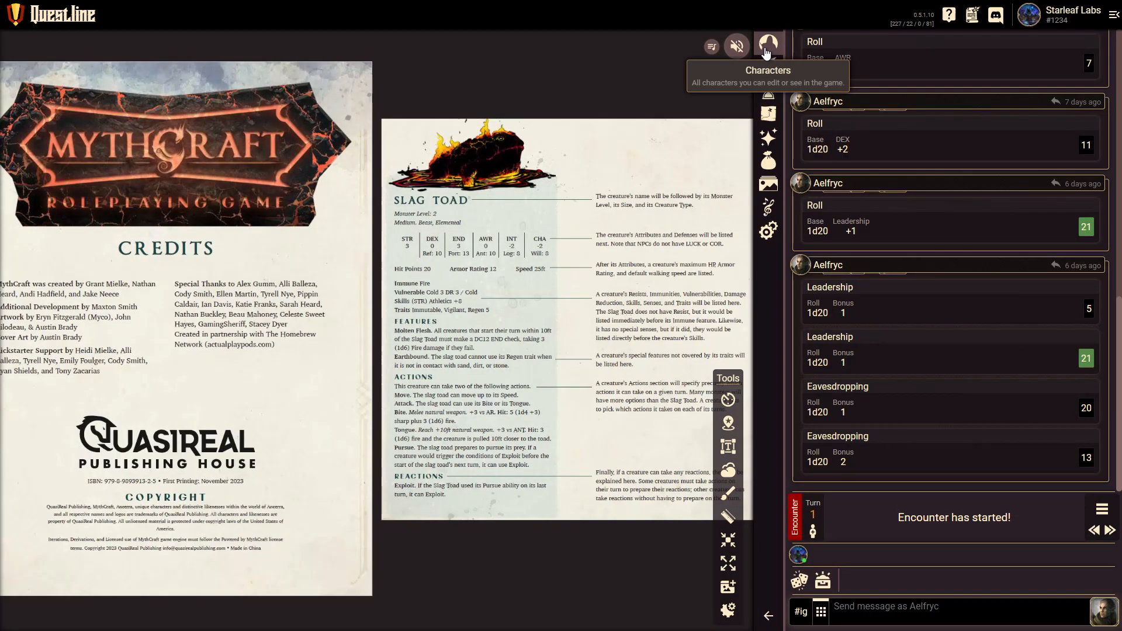
Look through the existing player character's sheet from the character list, then return to the list
click(766, 52)
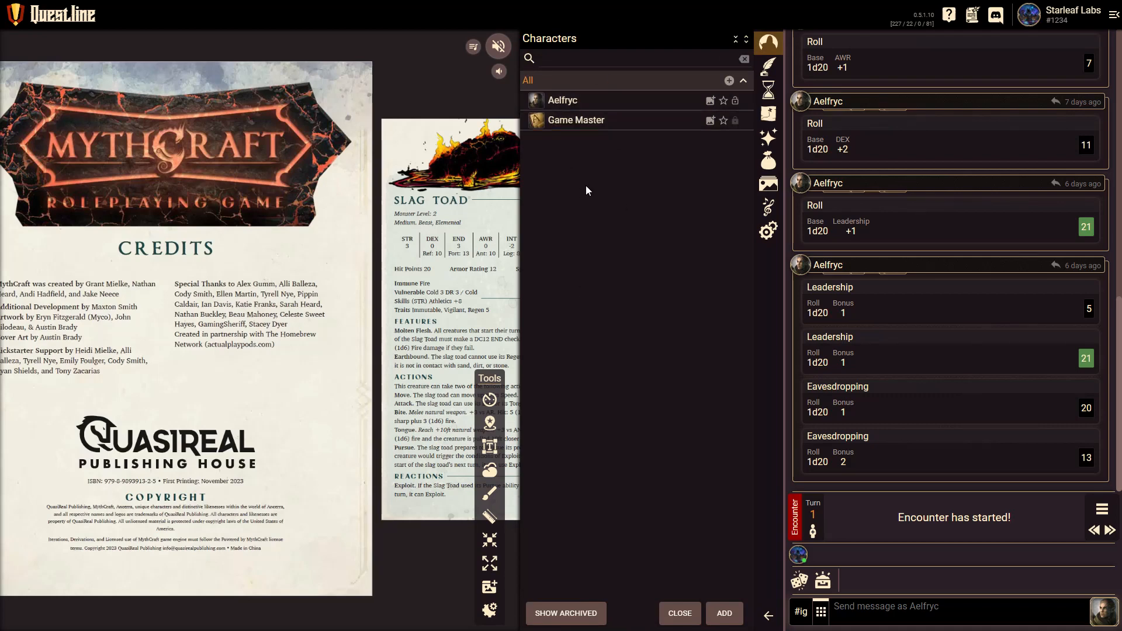
click(596, 103)
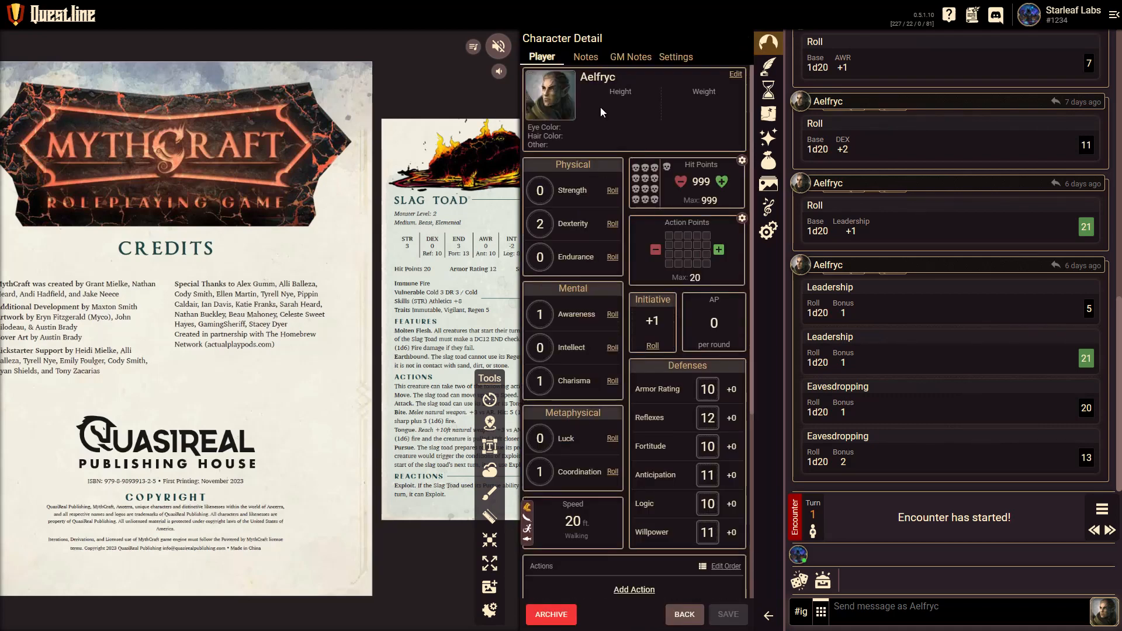
scroll(587, 259, down, 5)
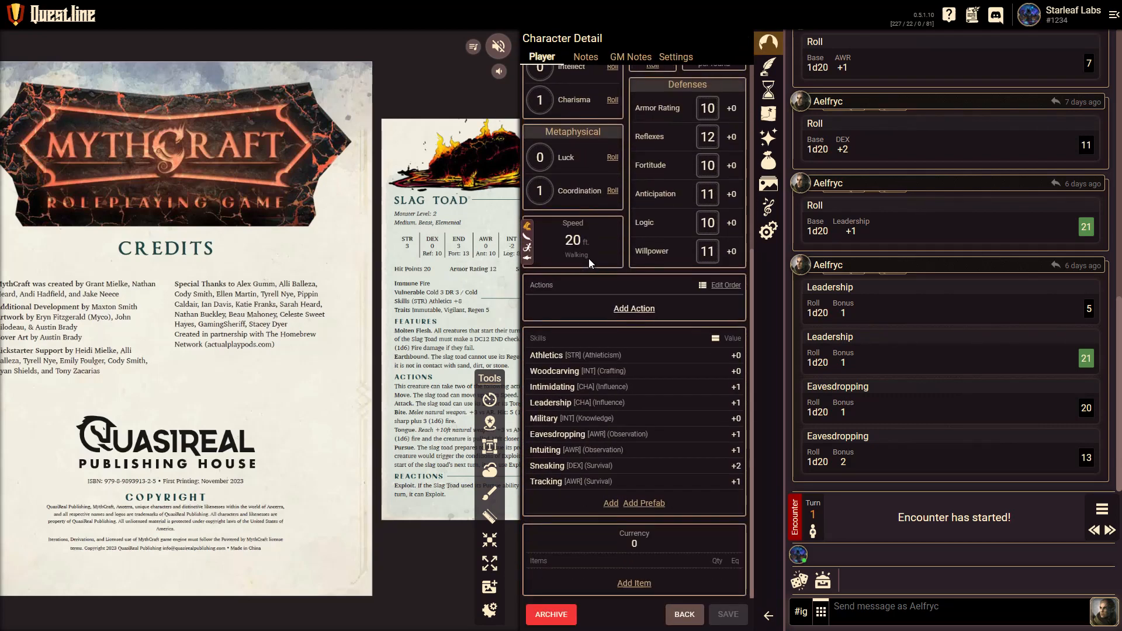
scroll(588, 258, up, 5)
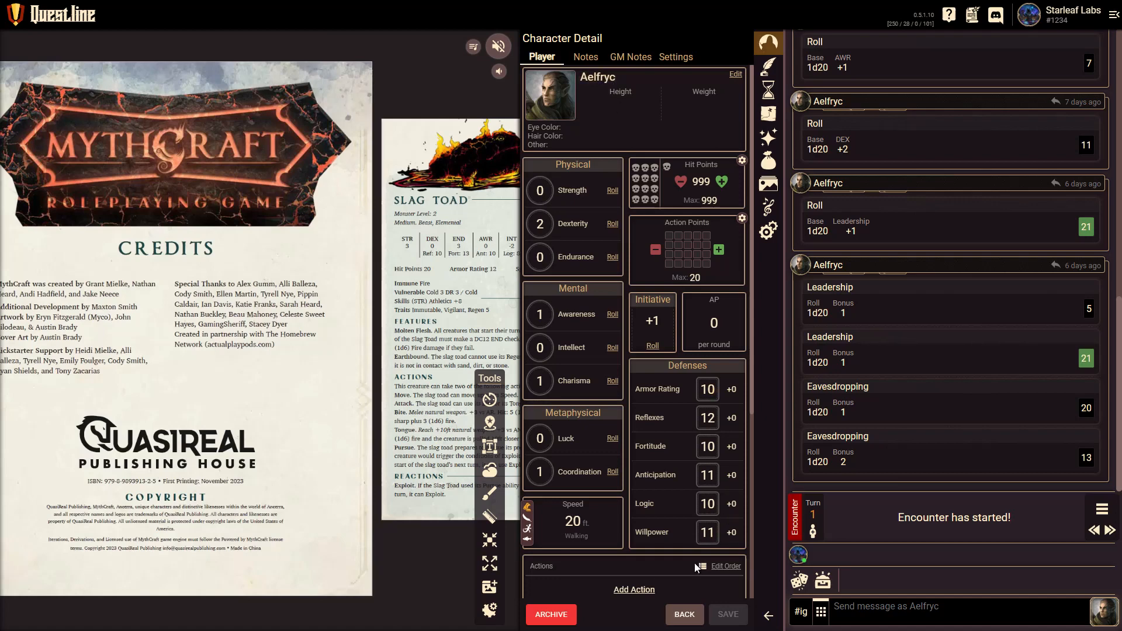
click(682, 619)
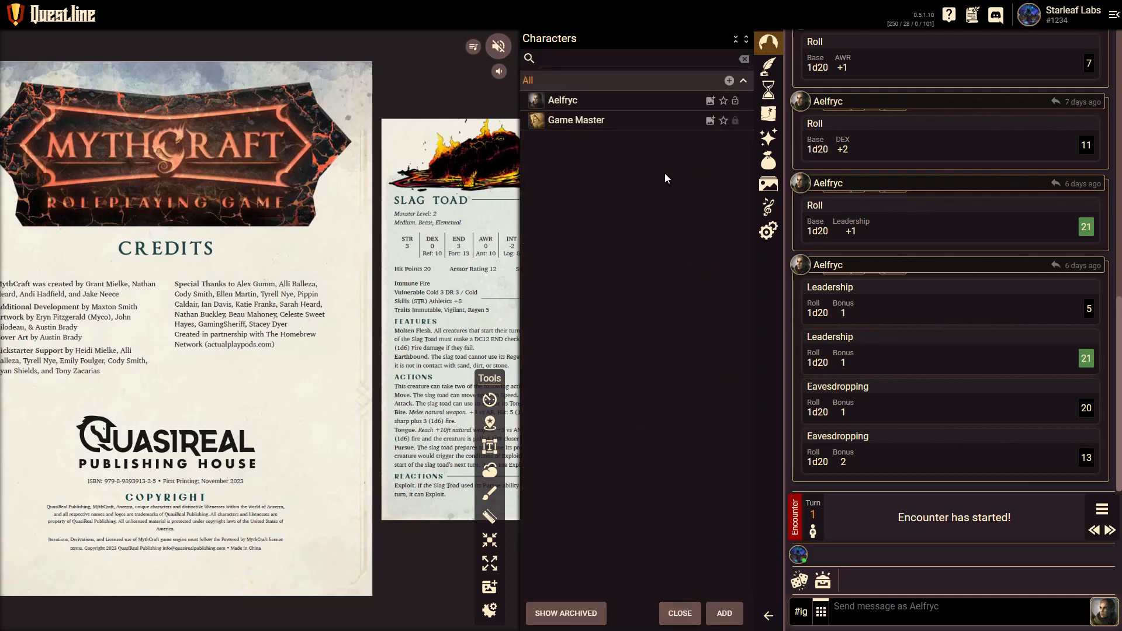
Create a character named "Goblin" with the NPC character sheet, save it and open its NPC sheet
click(729, 614)
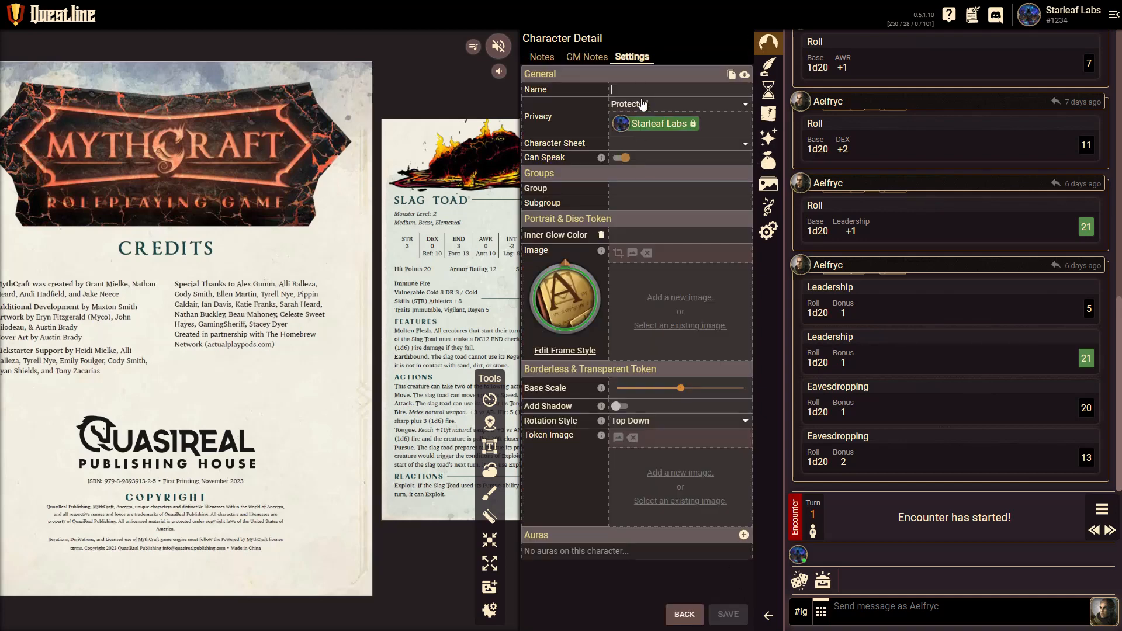
text(Goblin)
click(685, 143)
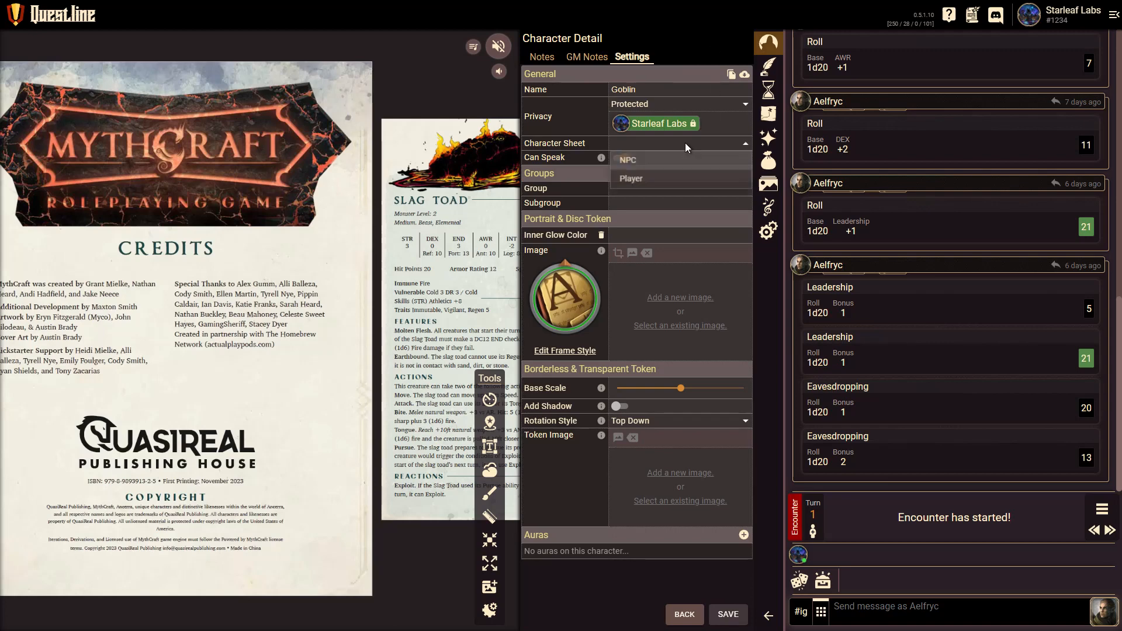
click(637, 159)
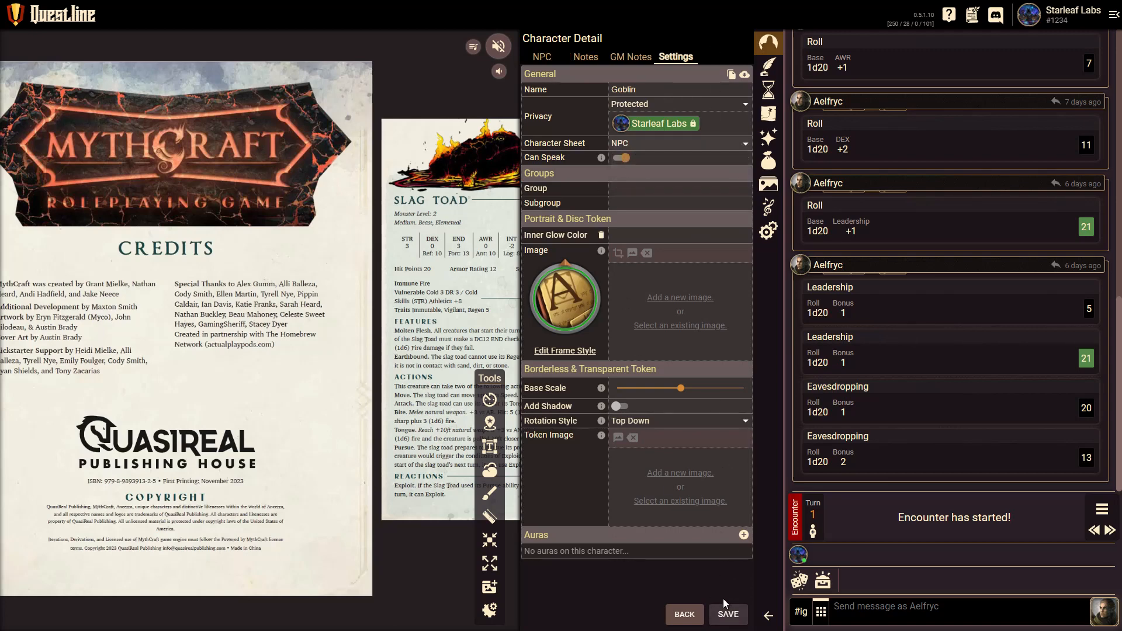
click(729, 614)
click(545, 59)
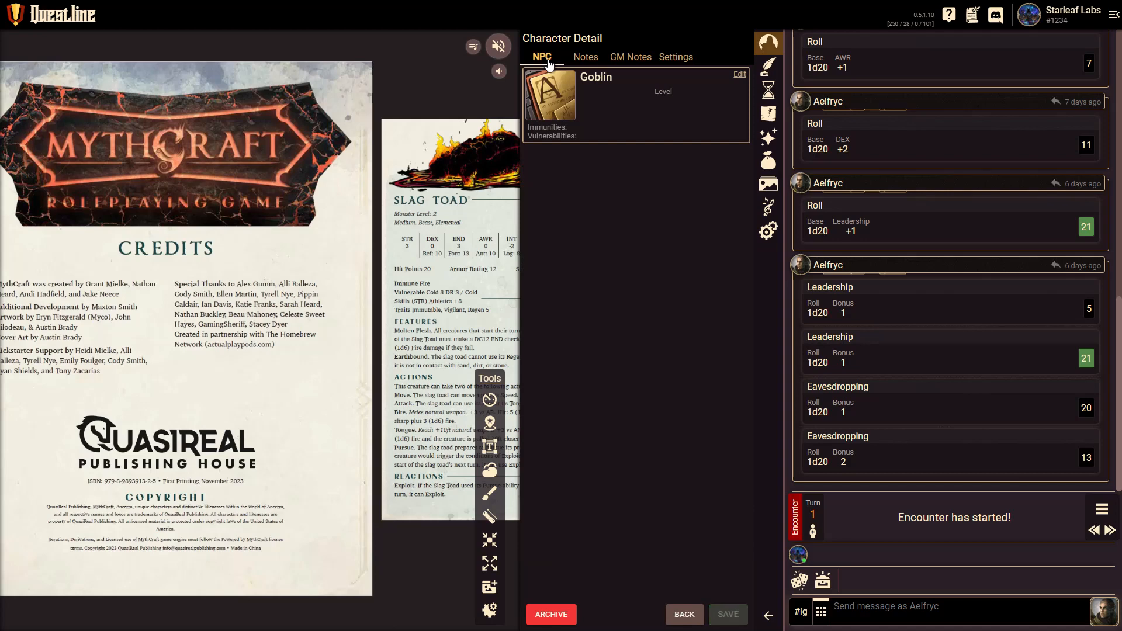
click(607, 77)
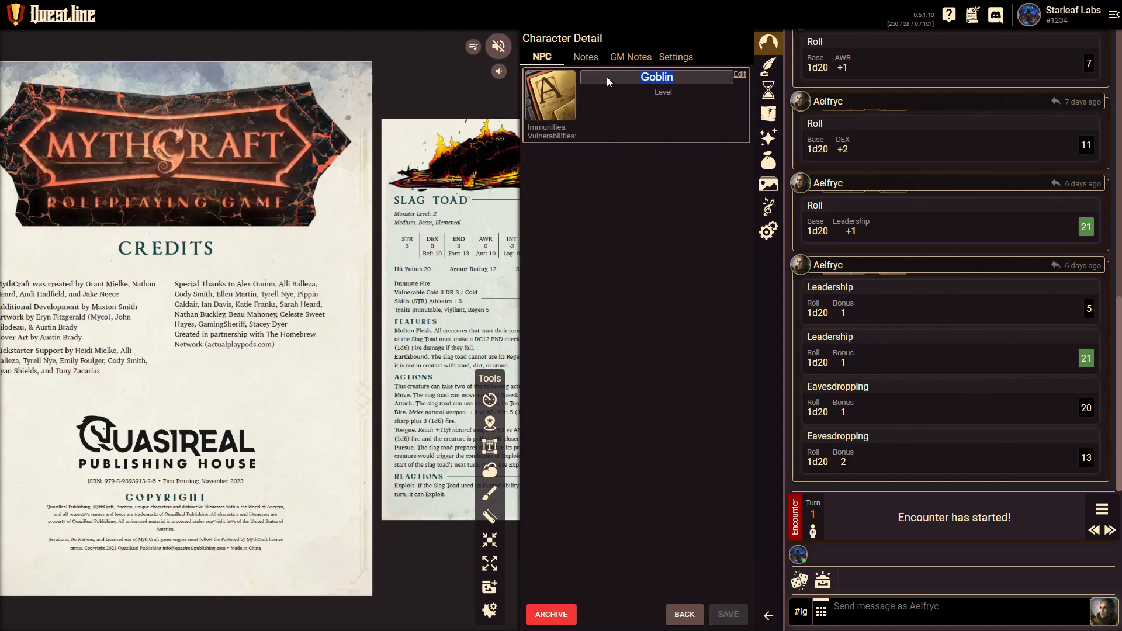
click(693, 81)
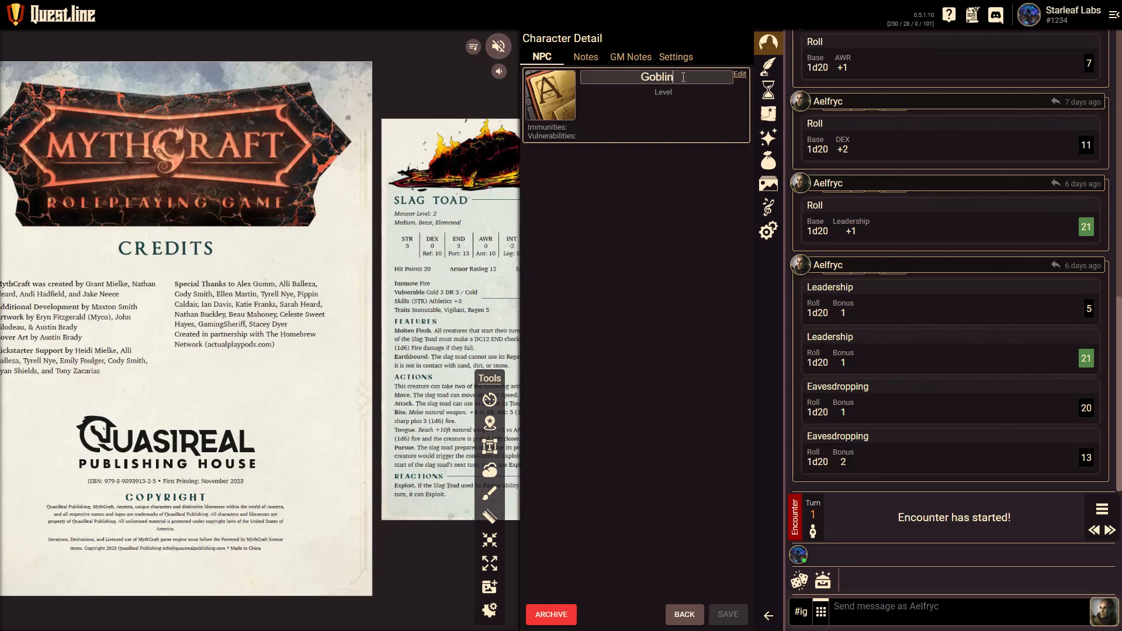
Place a Goblin token on the map beside the Credits heading and open the token's sheet
click(684, 614)
drag(551, 136, 283, 247)
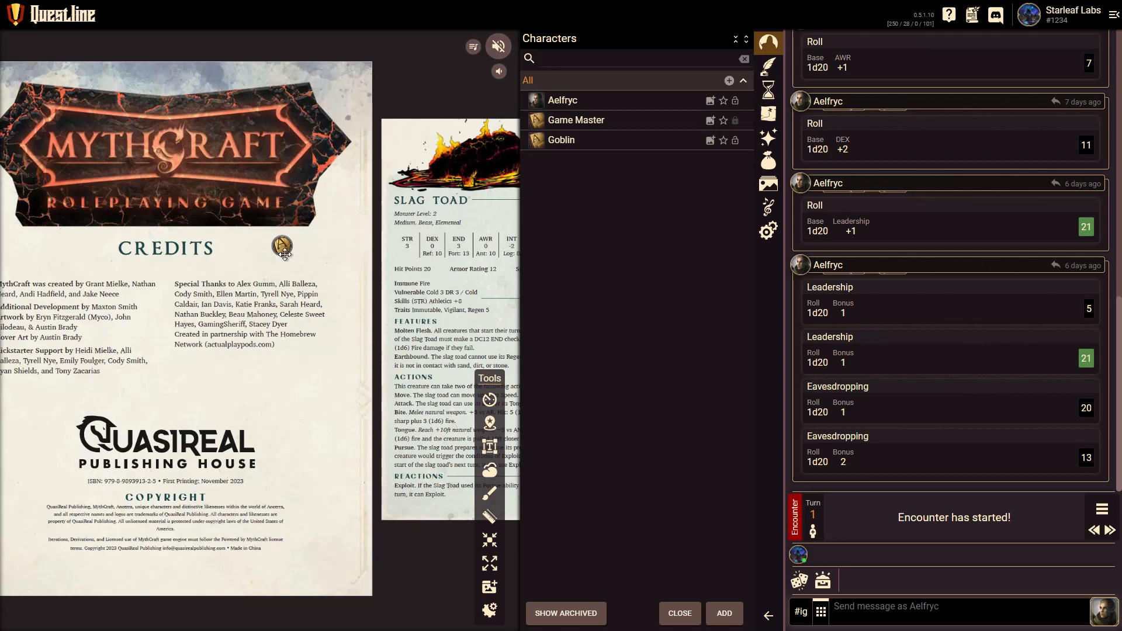
click(677, 611)
click(280, 247)
double_click(280, 247)
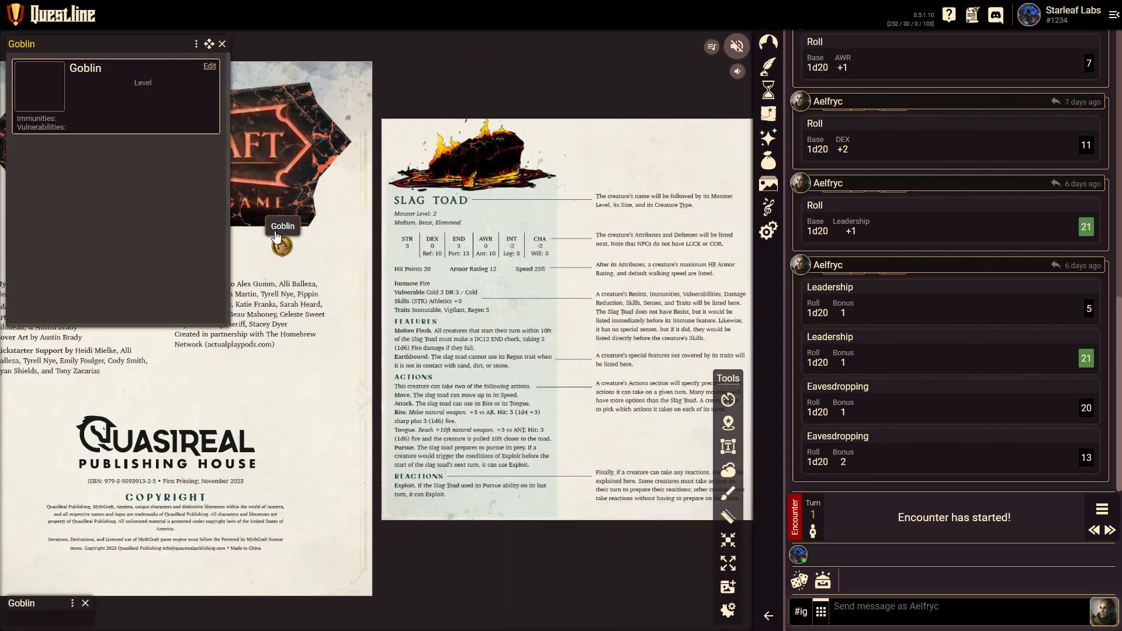
Rename the Goblin token to "Goblin 1" on its own sheet
click(94, 69)
text(1)
key(Return)
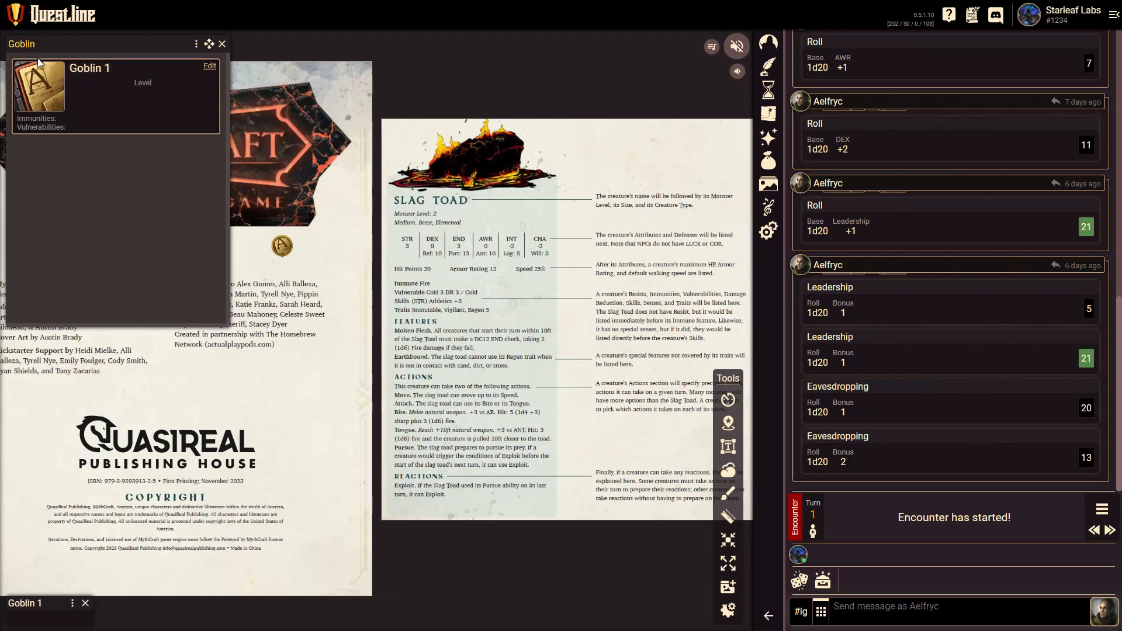
Compare the original Goblin character's sheet with the token's sheet, then close both and the character list
click(769, 42)
click(561, 141)
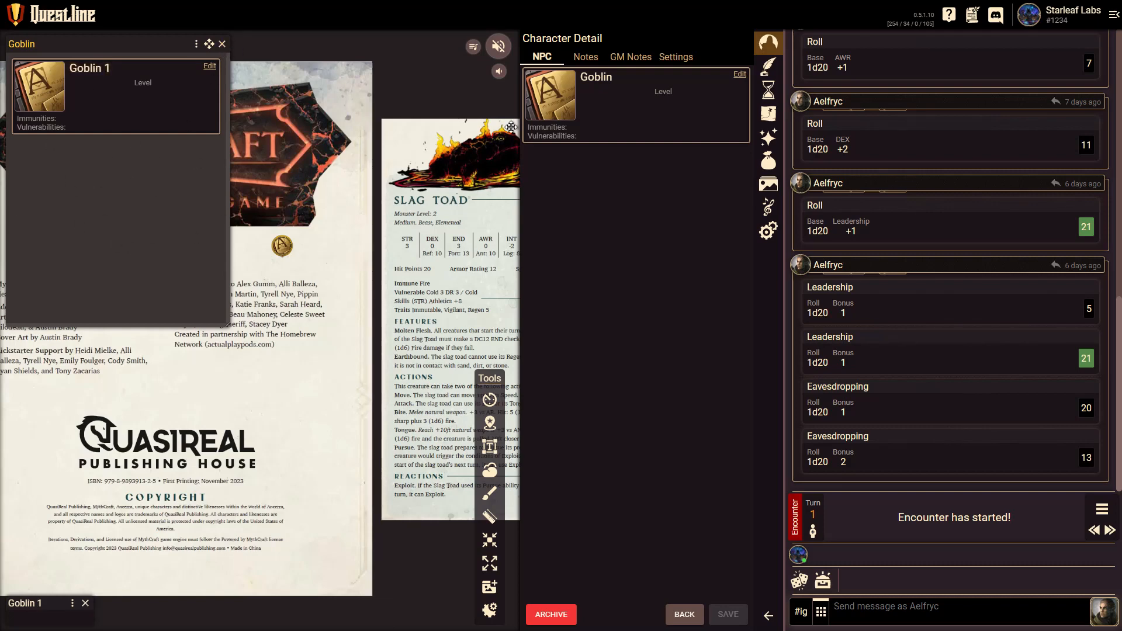
click(222, 44)
click(683, 616)
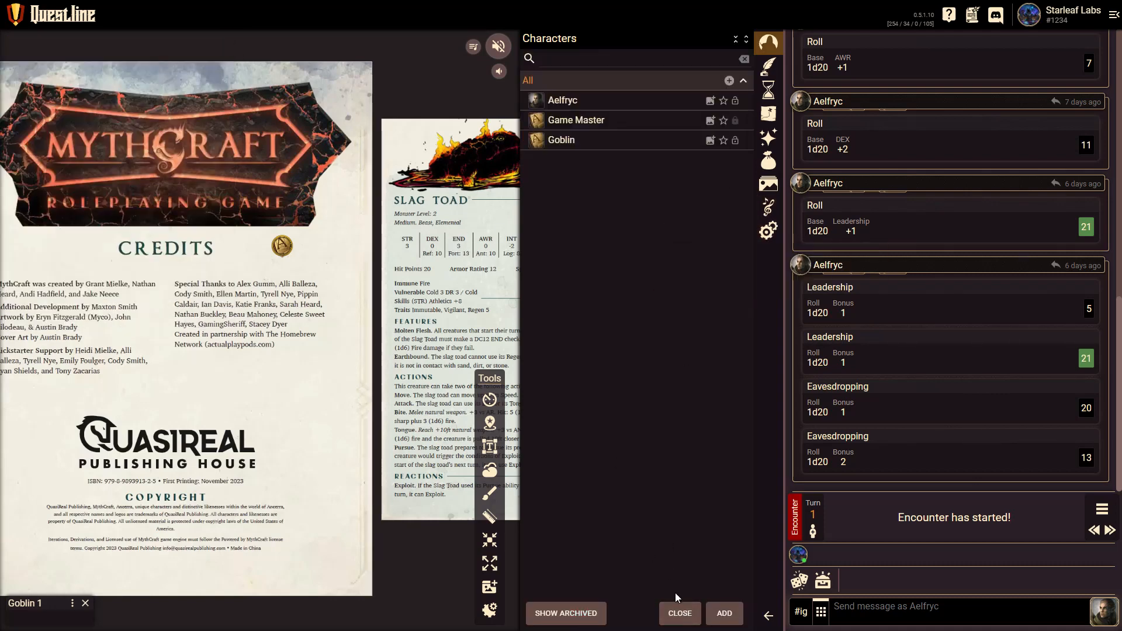
click(680, 613)
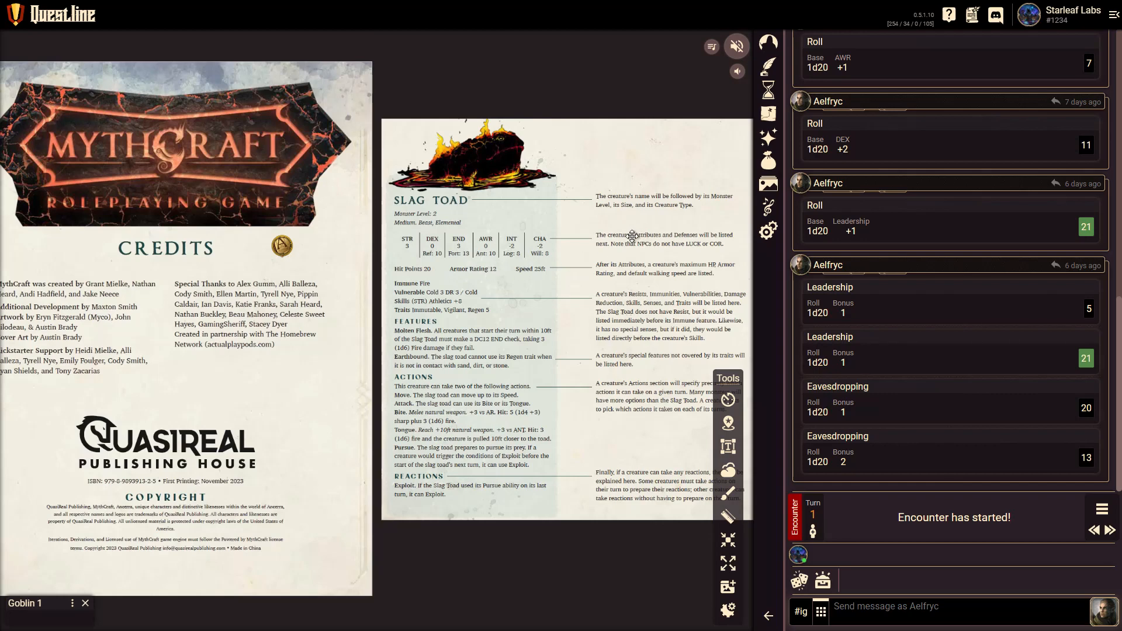
Reopen the game type for editing and add a Hit Points component to the NPC sheet
click(768, 229)
click(732, 89)
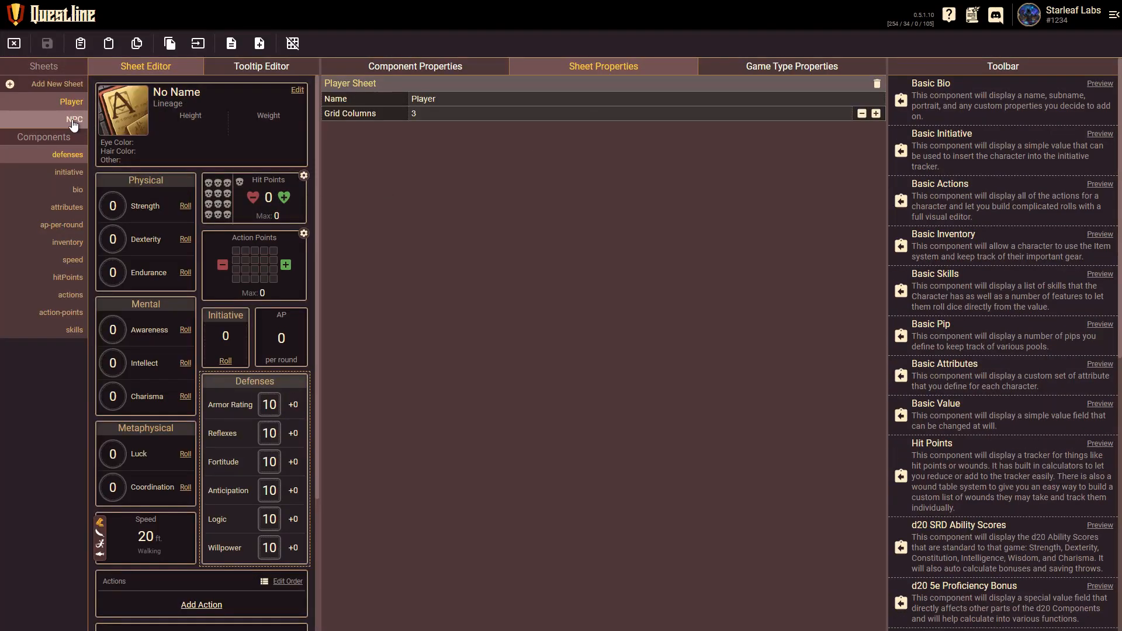
click(74, 120)
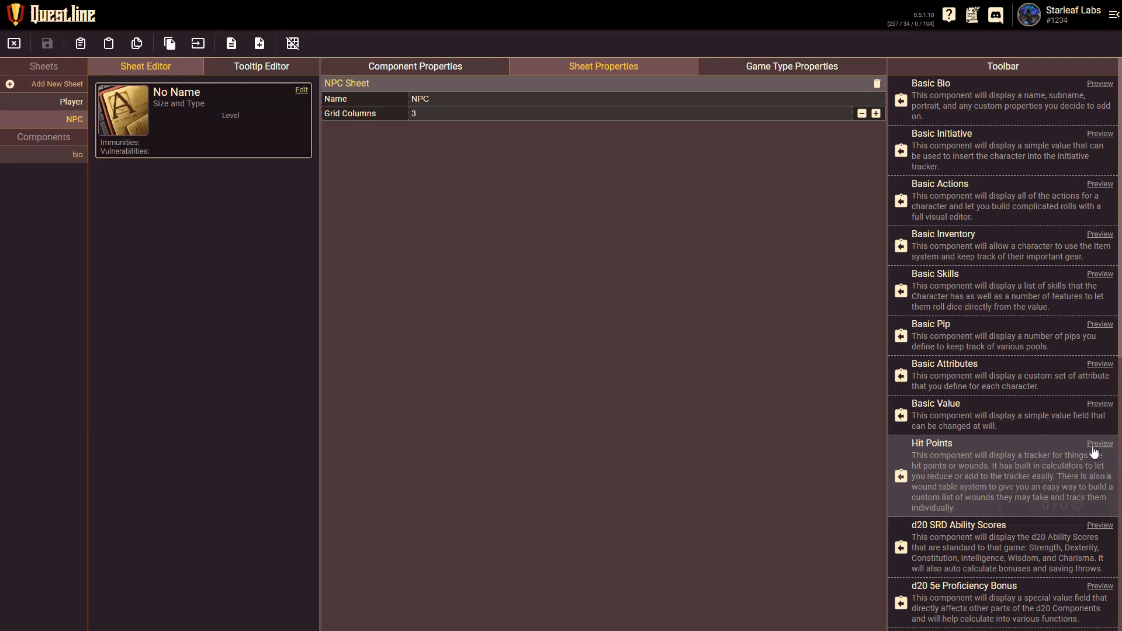
mouse_move(1097, 451)
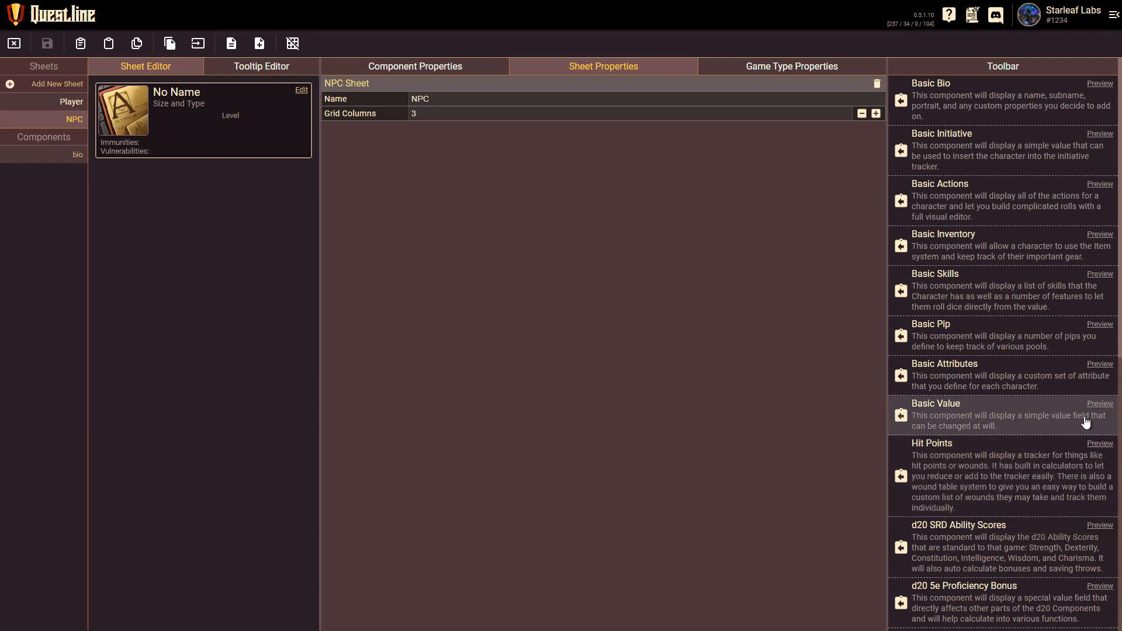
click(900, 479)
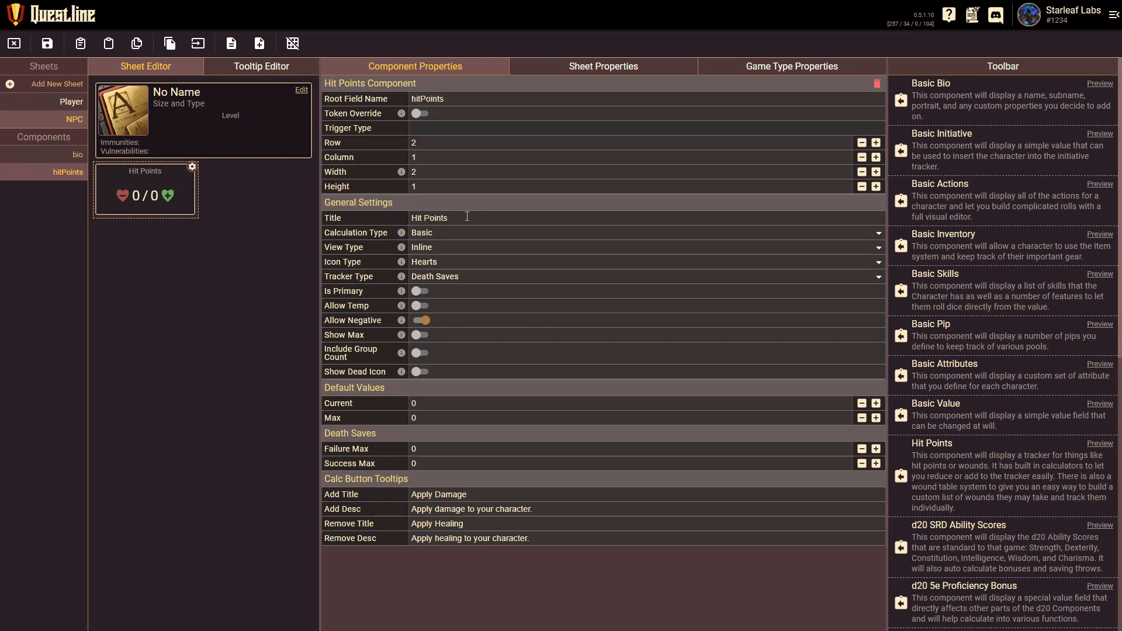
Examine the Hit Points component's calculation type options and its title
click(442, 234)
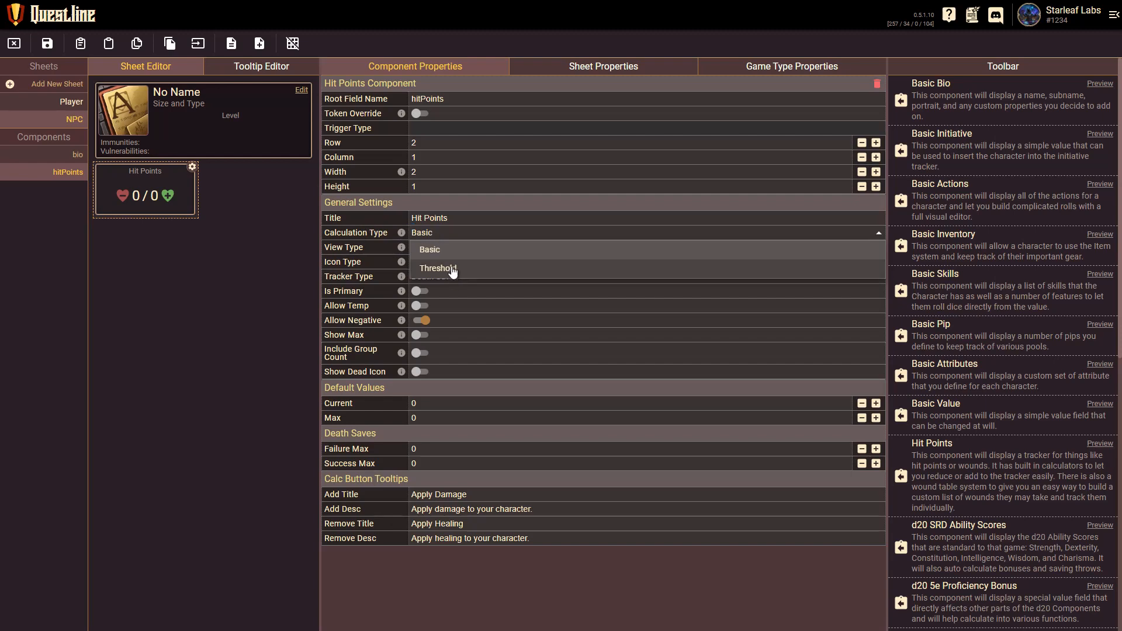
click(448, 234)
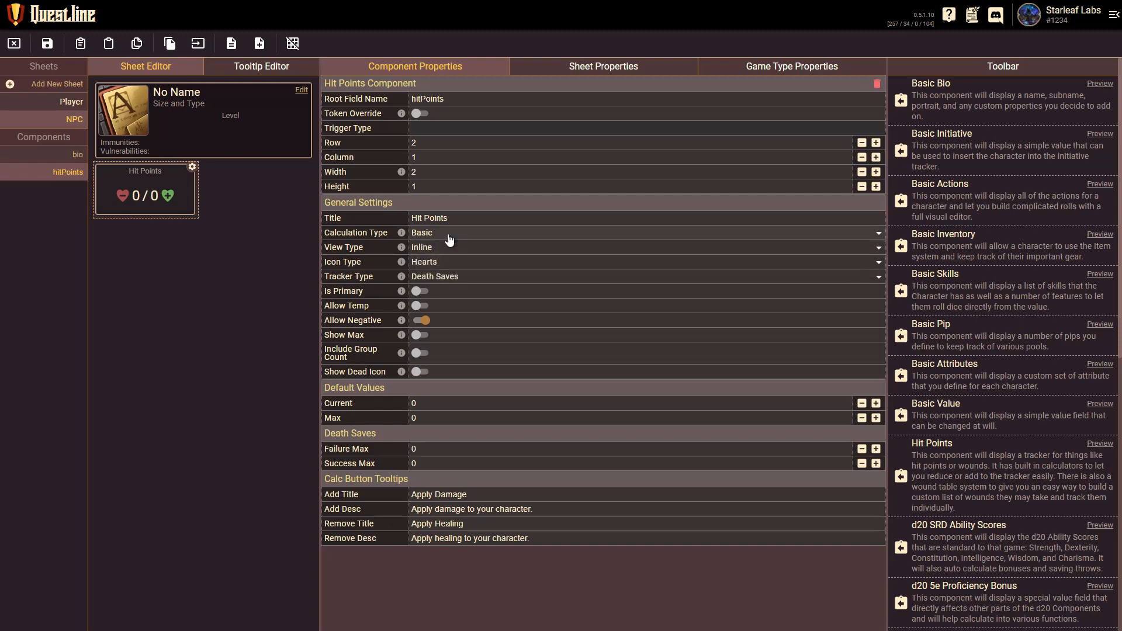
click(449, 237)
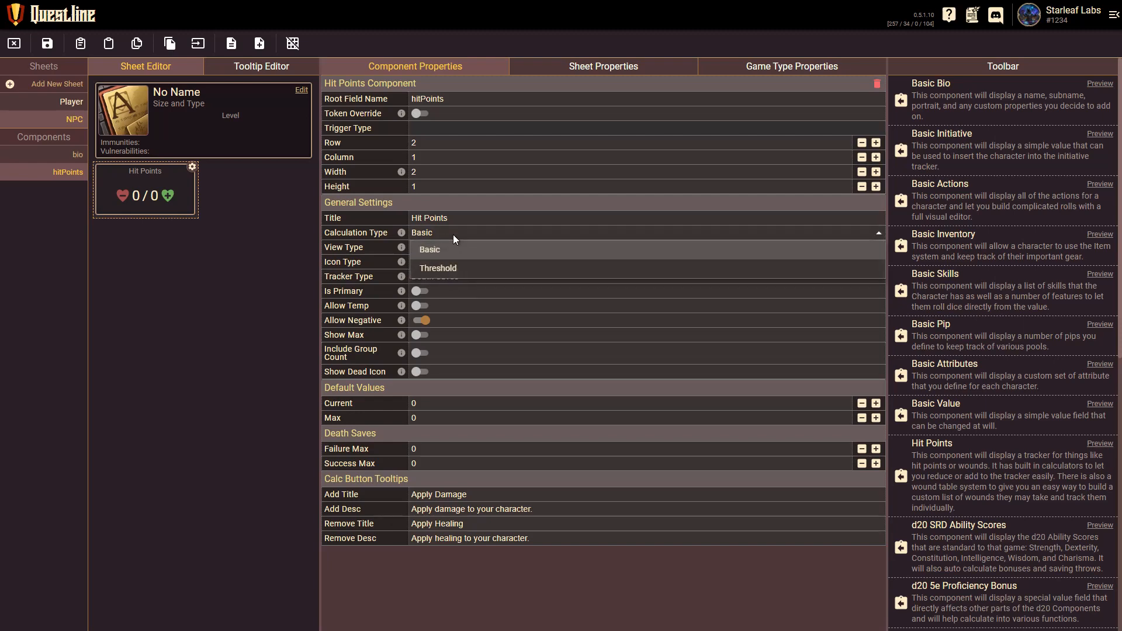
click(454, 236)
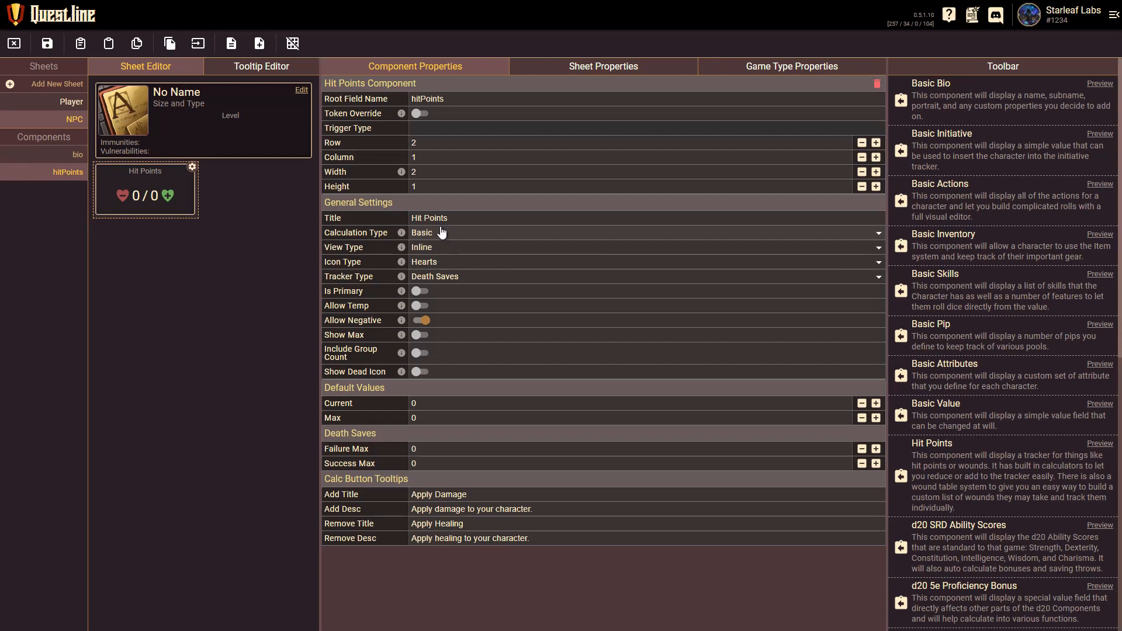
drag(449, 218, 390, 220)
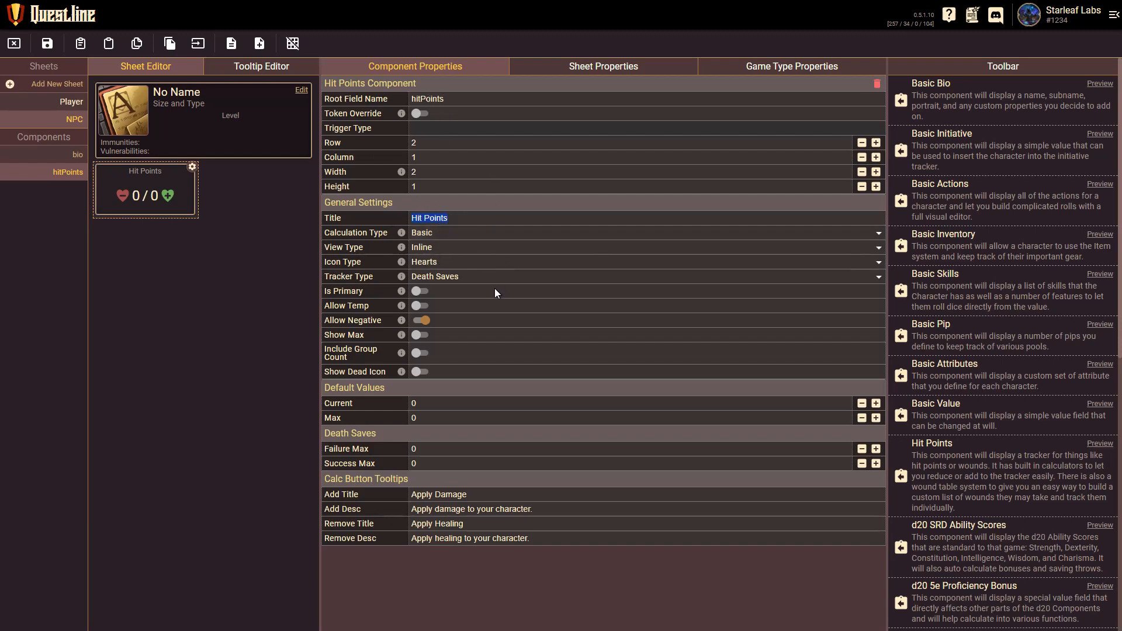
Set the Hit Points view type to Current and review the available icon type and tracker type options
click(451, 248)
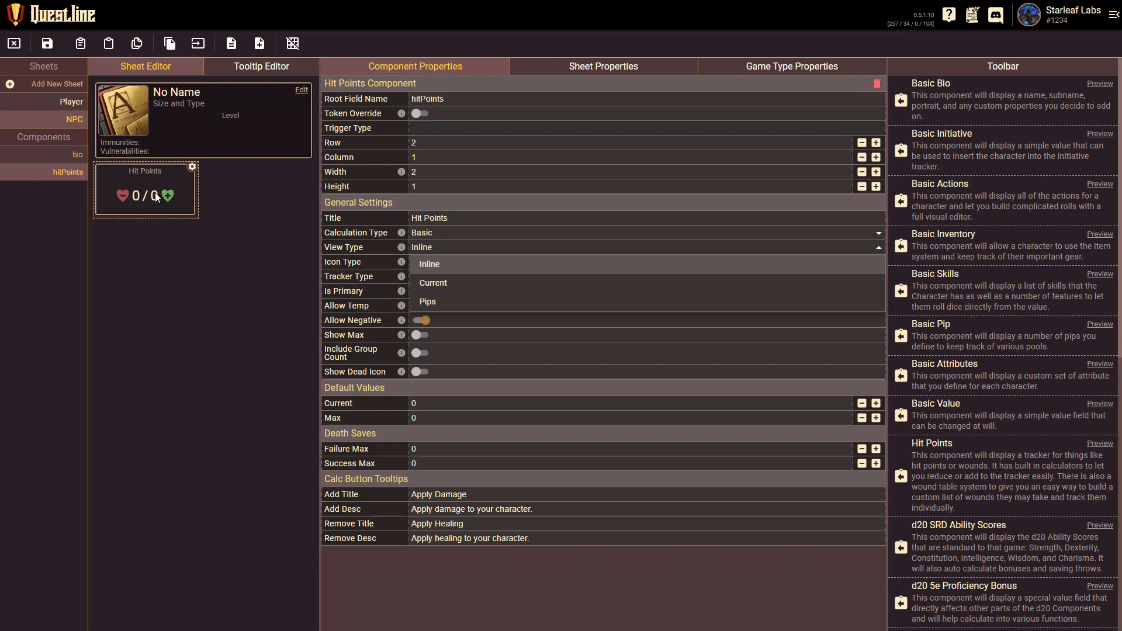
click(448, 286)
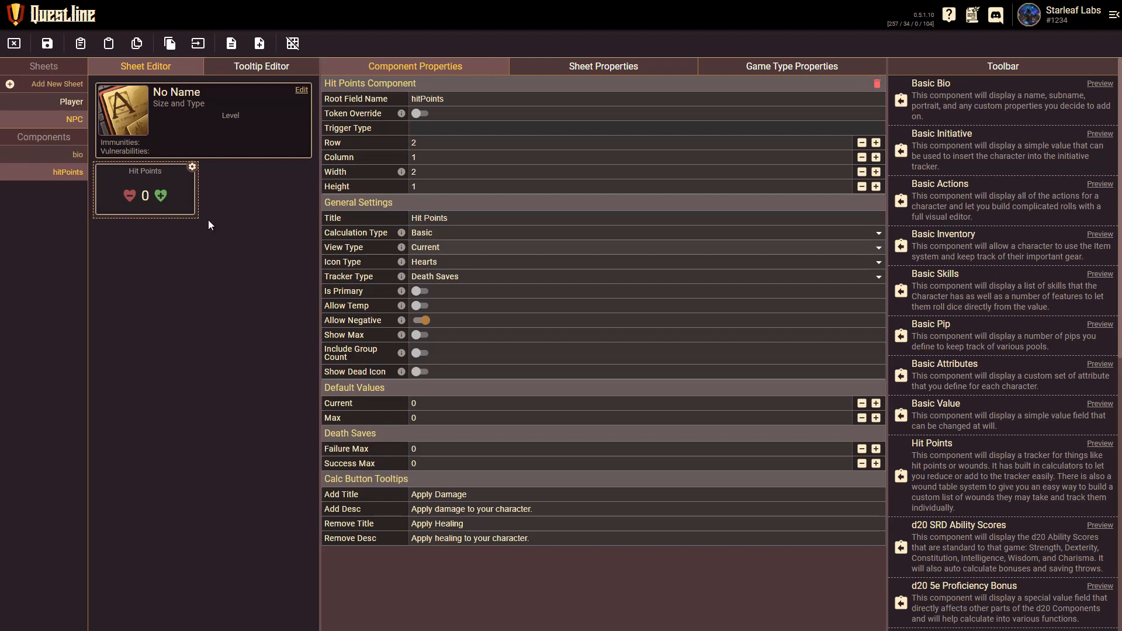
click(433, 261)
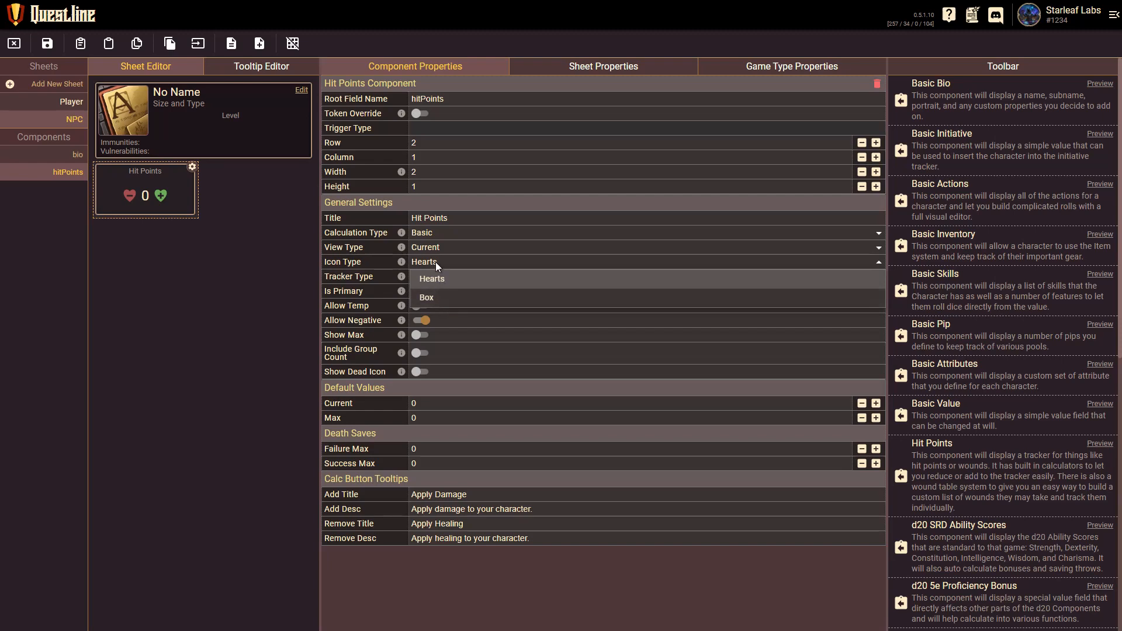
click(436, 264)
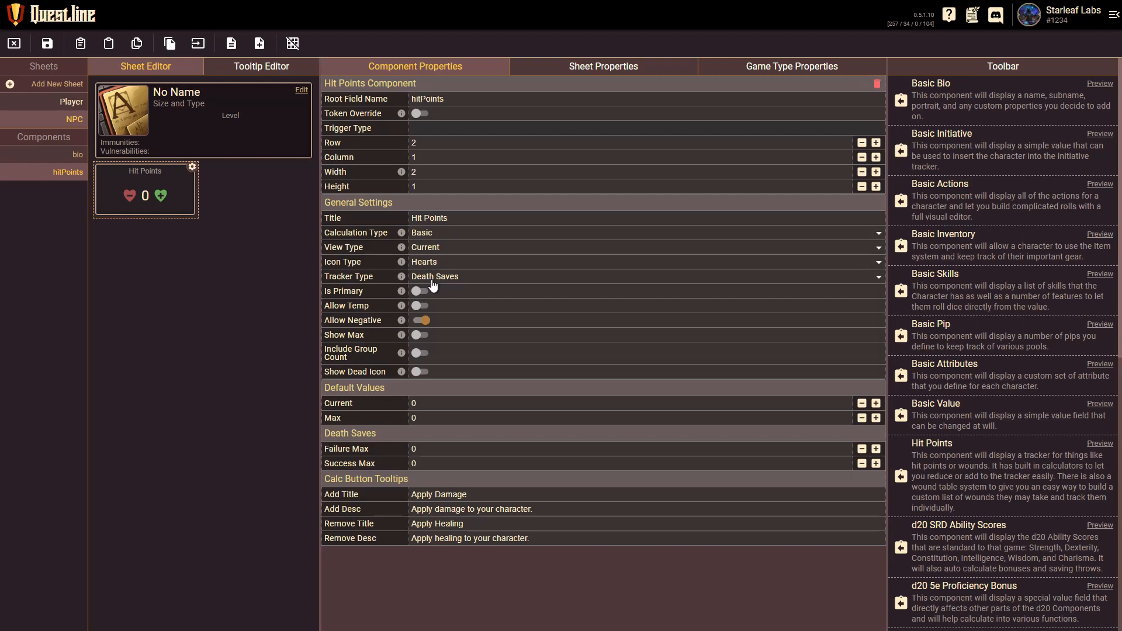
click(466, 279)
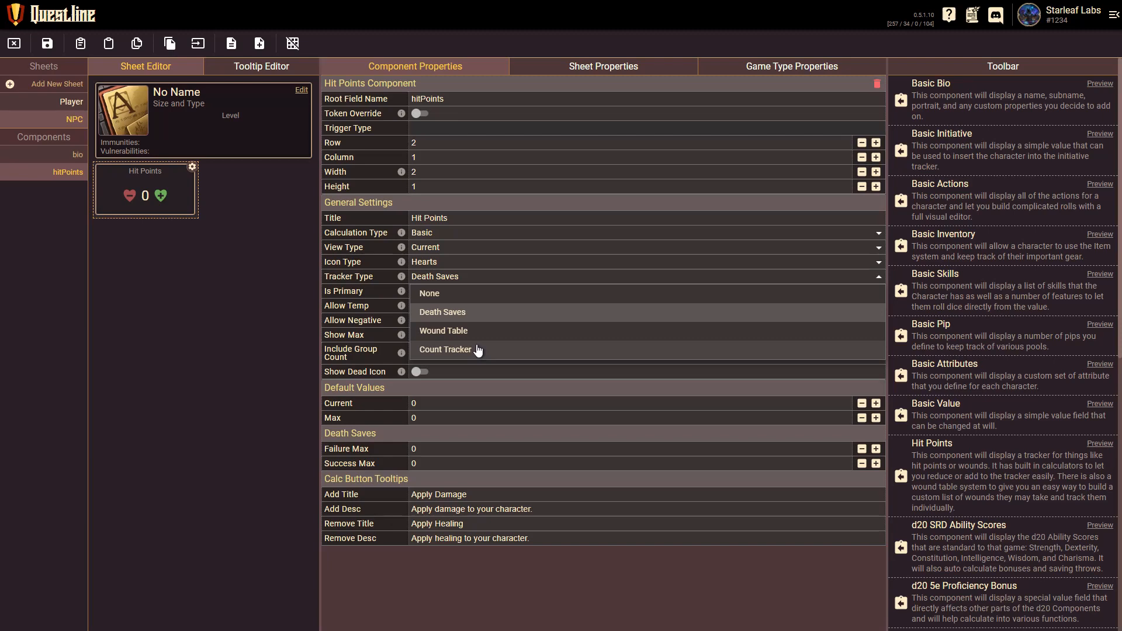
click(452, 277)
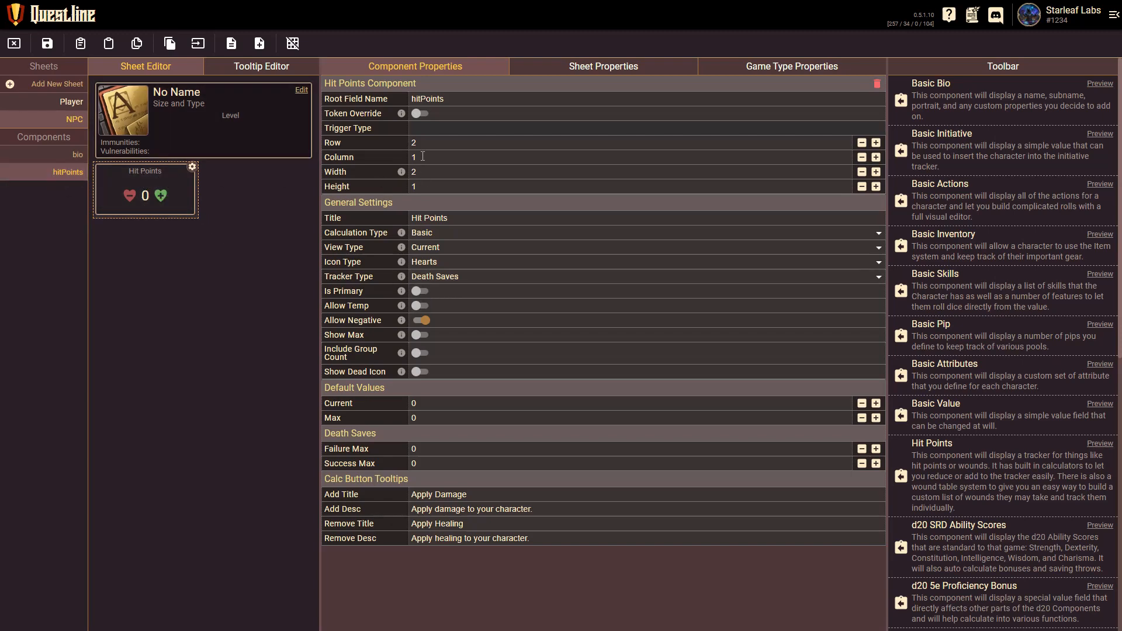
Move the NPC Hit Points component to column 3 and enable Is Primary and Allow Temp on it
click(877, 158)
click(877, 158)
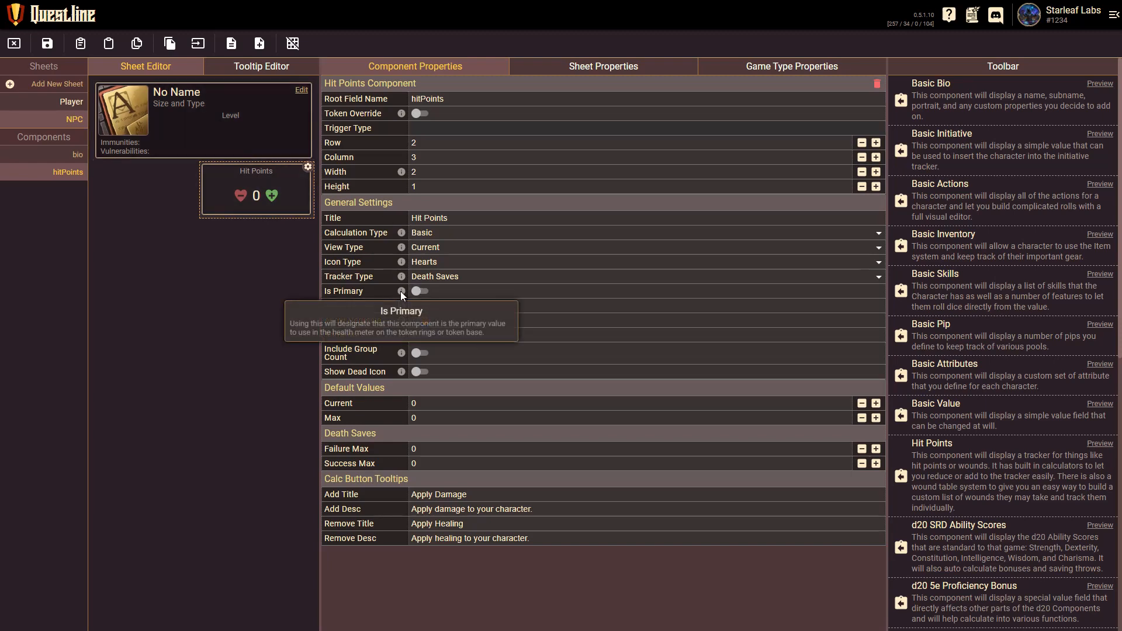
click(421, 292)
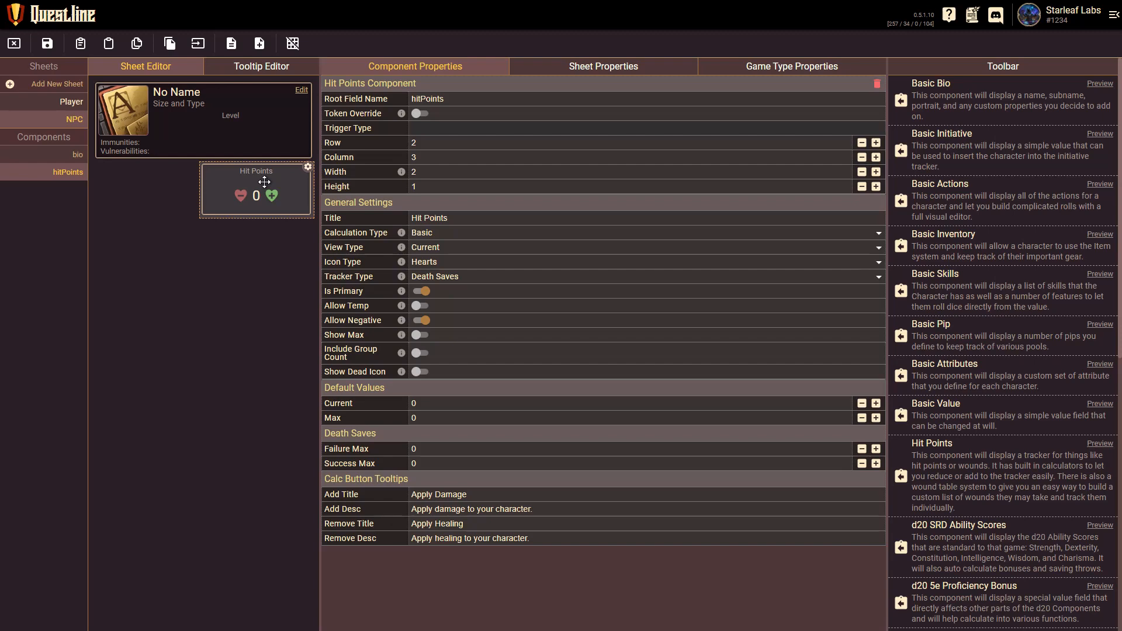
click(415, 306)
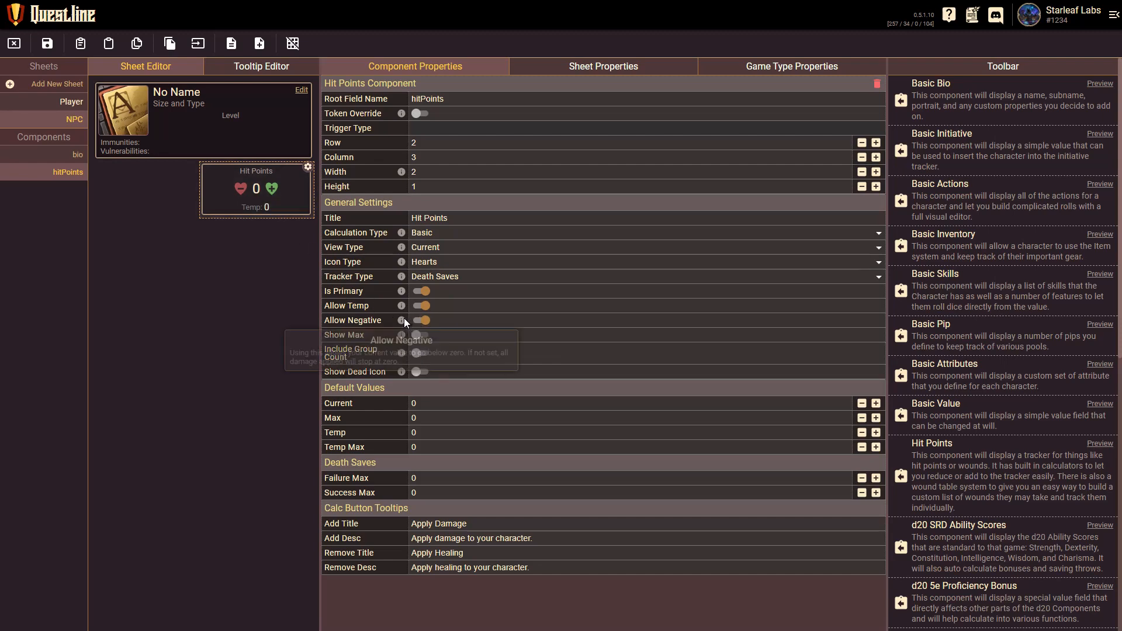
Check the Player sheet's Hit Points settings and enable Show Max and Show Dead Icon on the NPC sheet's Hit Points
click(72, 101)
click(269, 199)
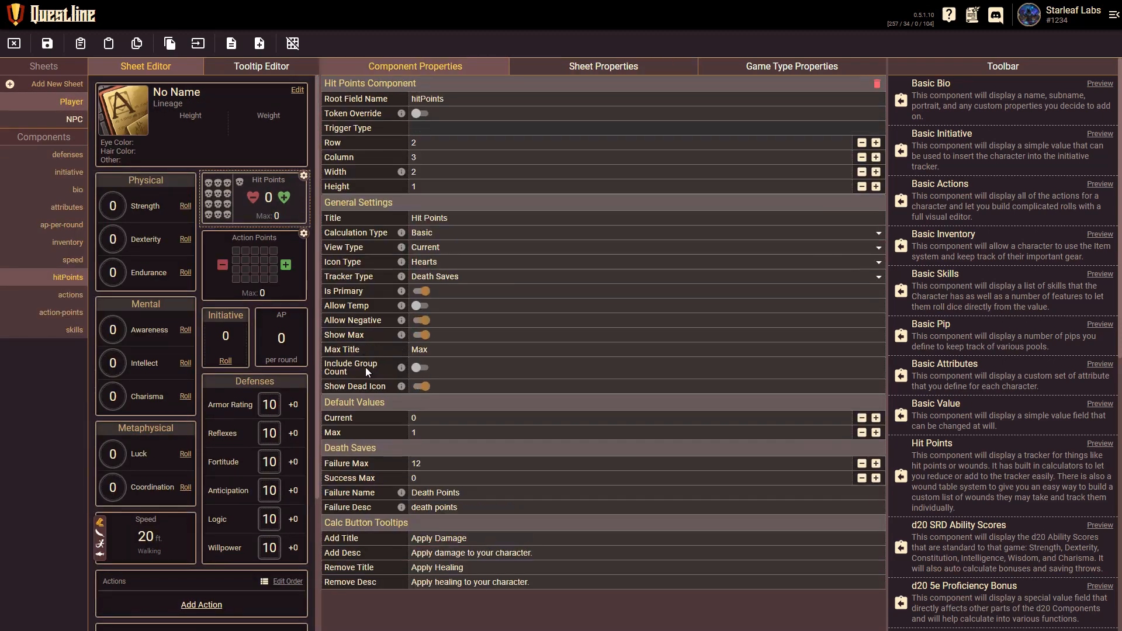
click(74, 121)
click(261, 196)
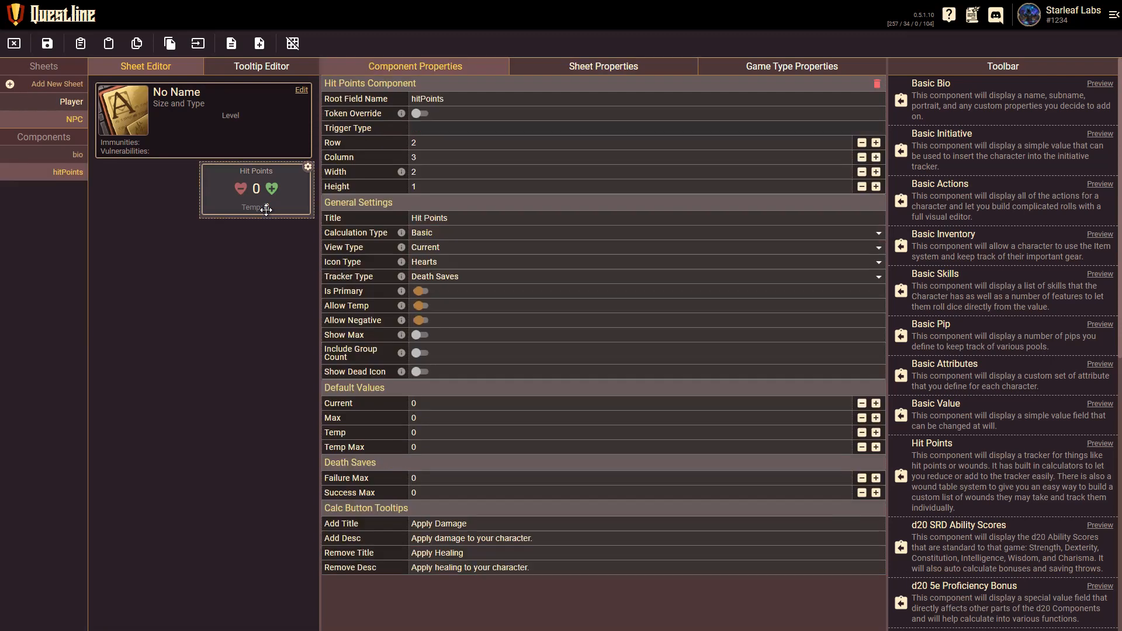
click(420, 337)
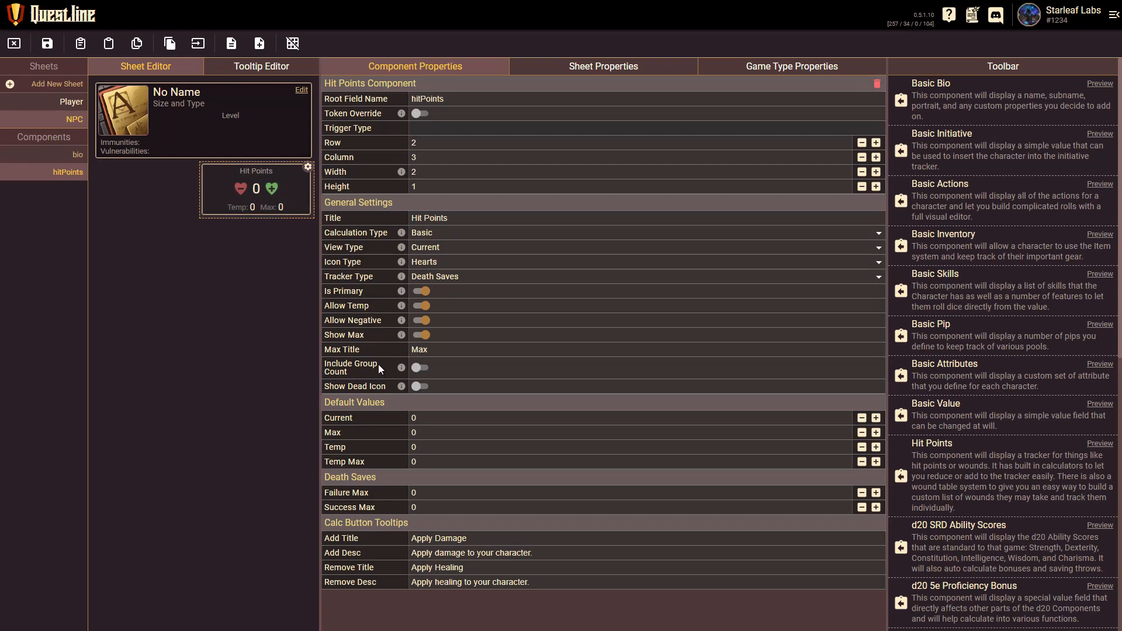
drag(435, 350, 406, 350)
click(421, 389)
Set the NPC Hit Points tracker type to None and save the game type
triple_click(488, 542)
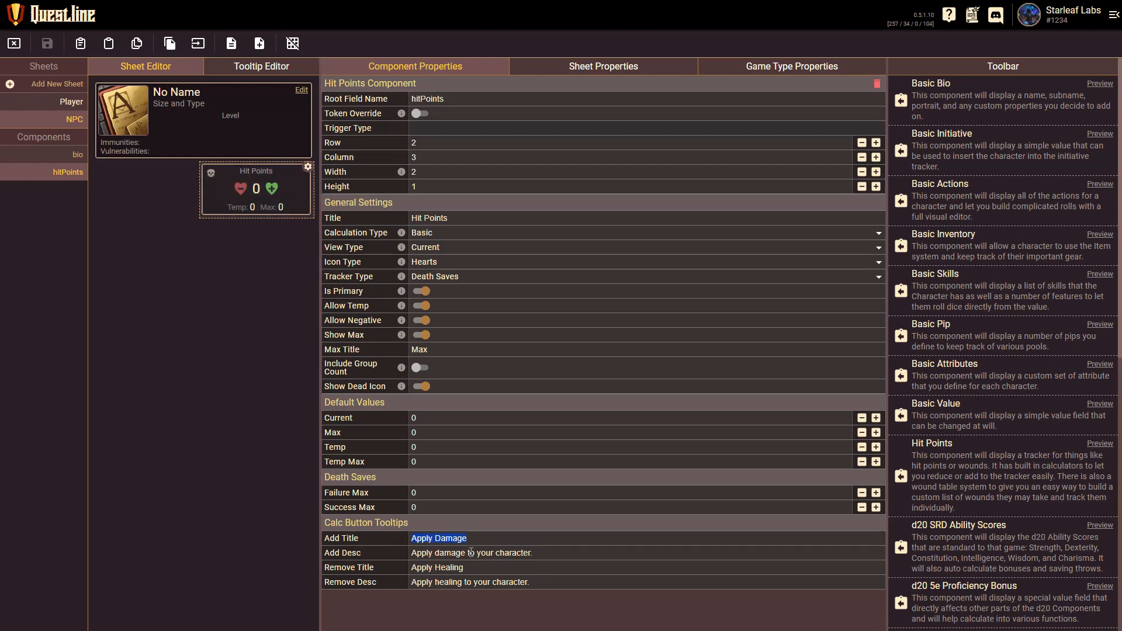
double_click(455, 537)
click(449, 277)
click(448, 300)
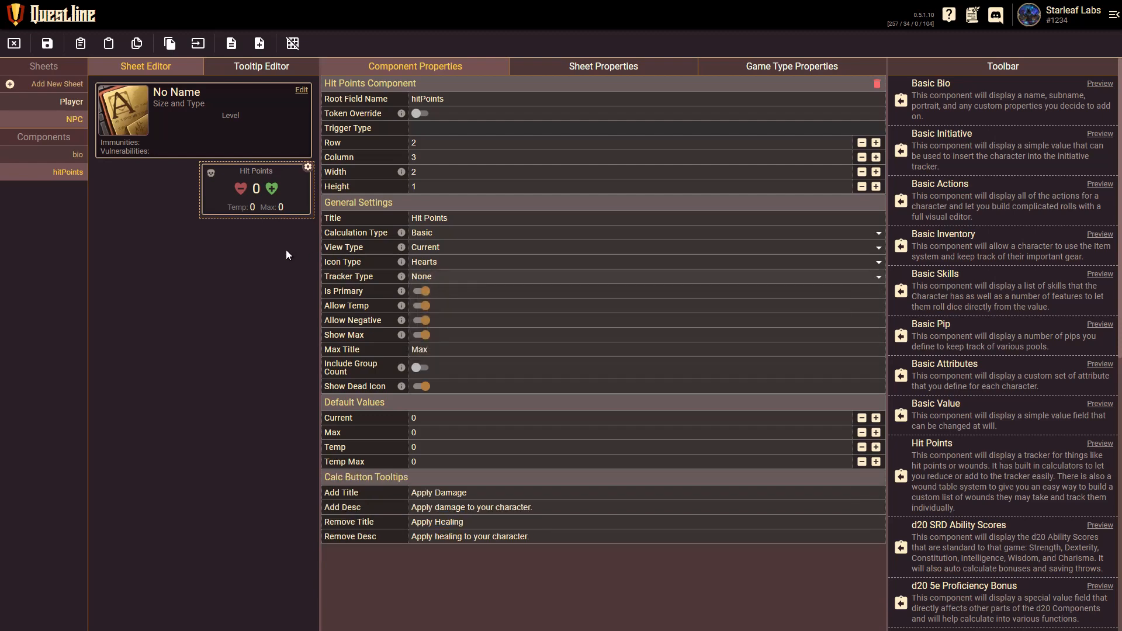
click(47, 44)
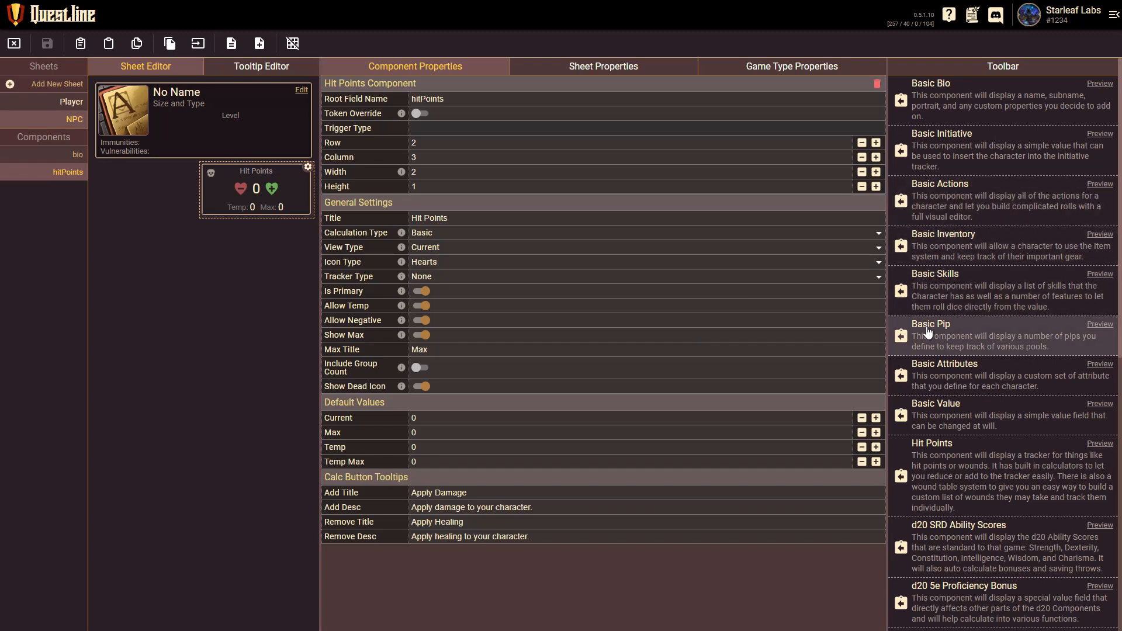
click(901, 377)
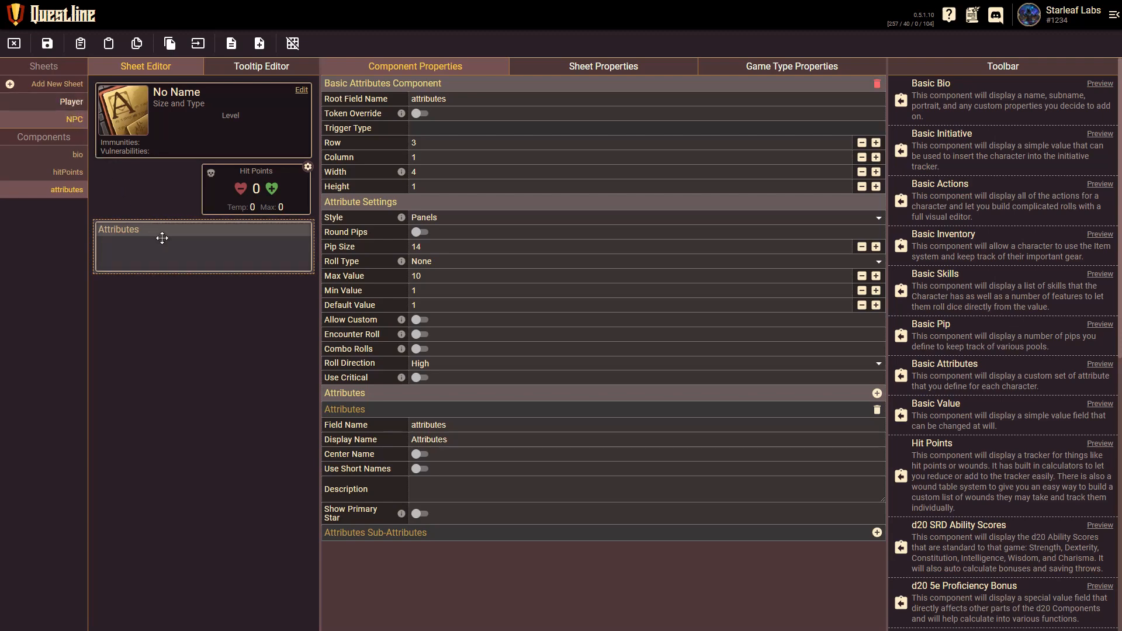
click(876, 84)
click(651, 350)
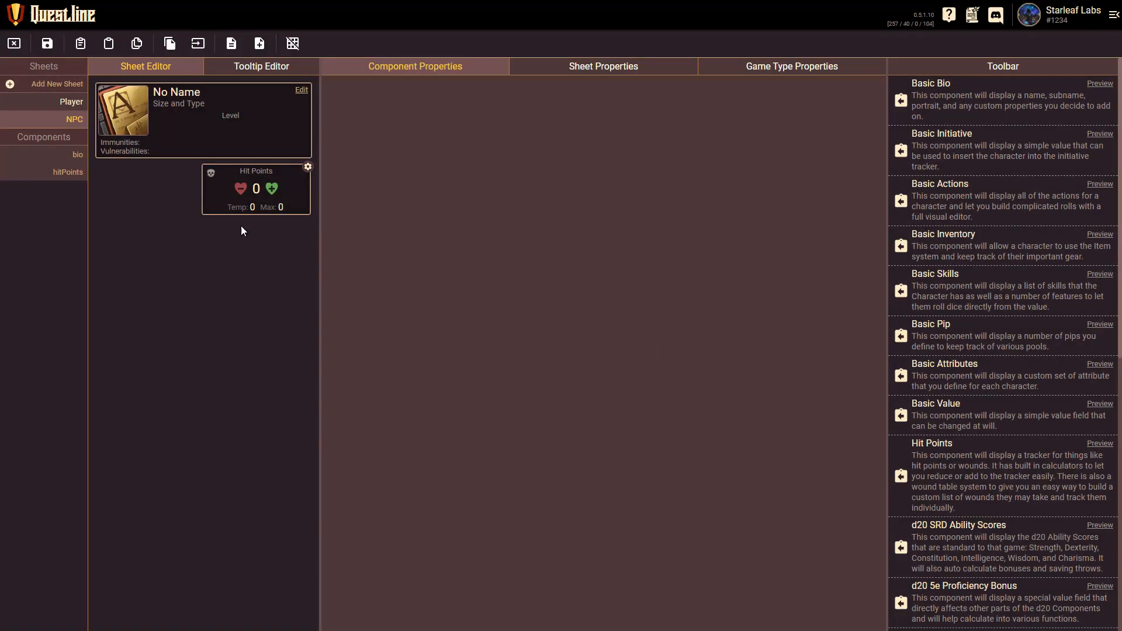
View the Player sheet's attributes component, save the game type and close the editor
click(67, 105)
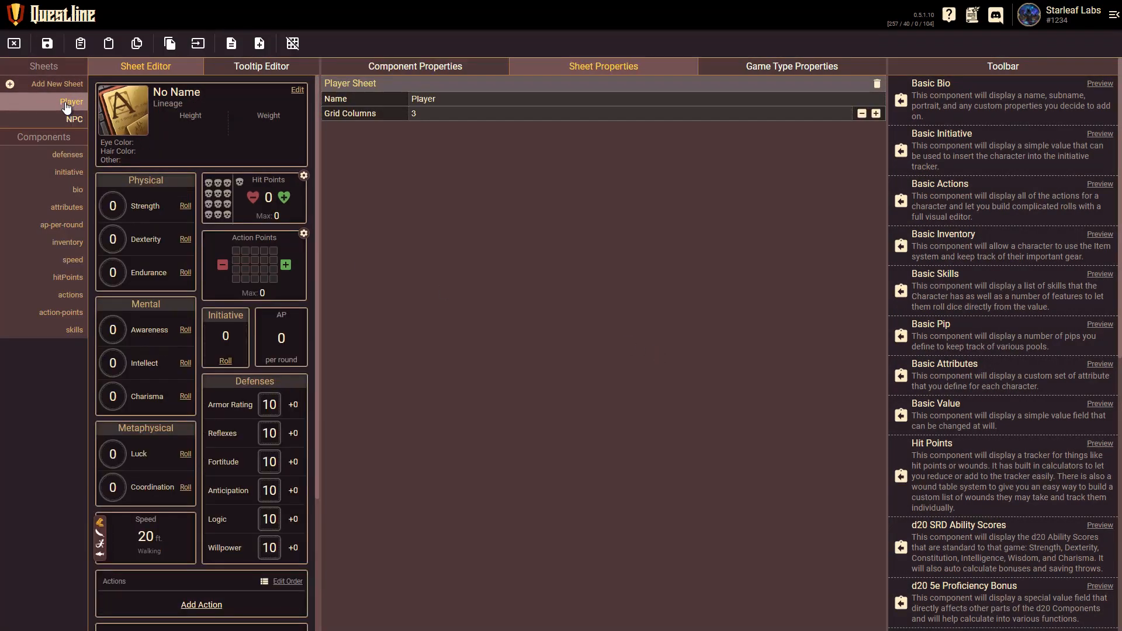
click(141, 242)
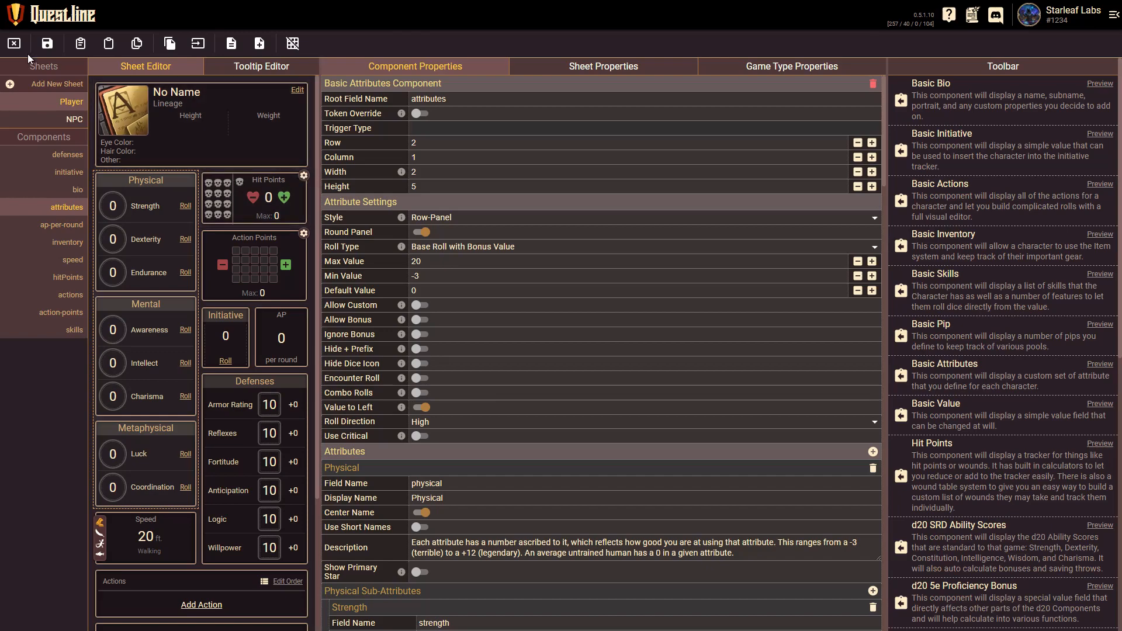
click(52, 46)
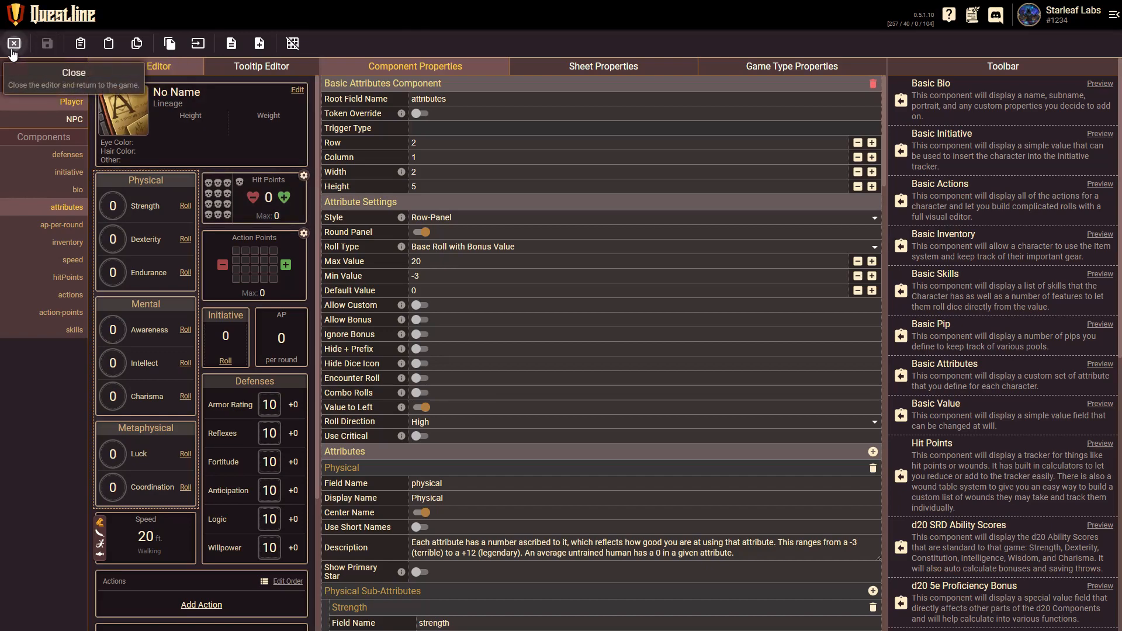
click(14, 43)
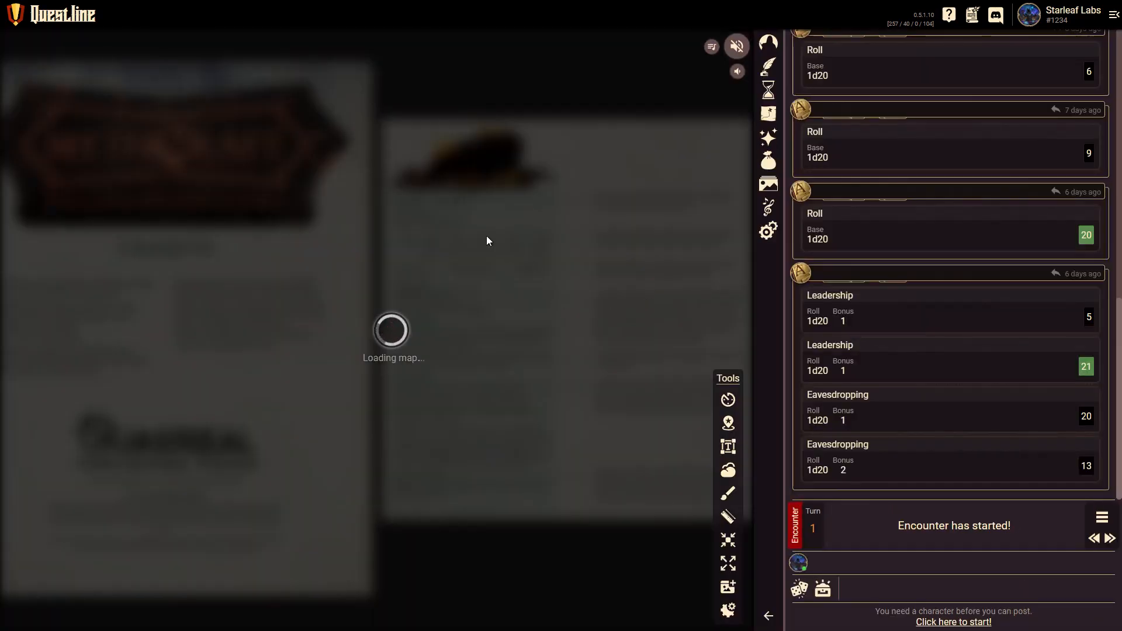
Check the attributes in the Slag Toad stat block on the map and reopen the game type for editing
scroll(436, 254, up, 3)
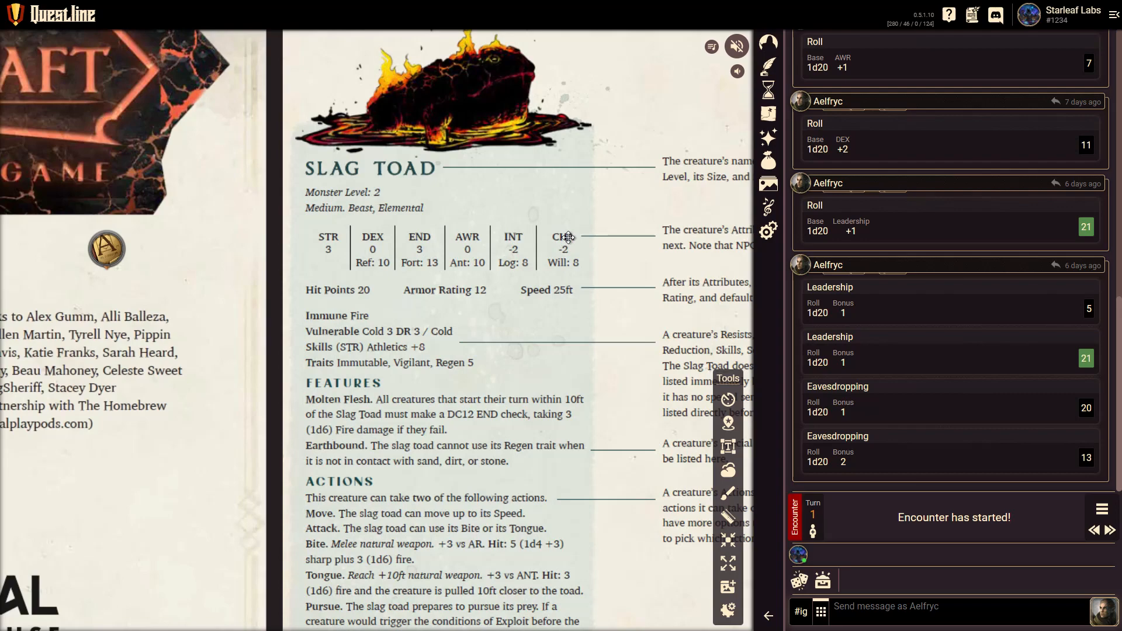
click(767, 235)
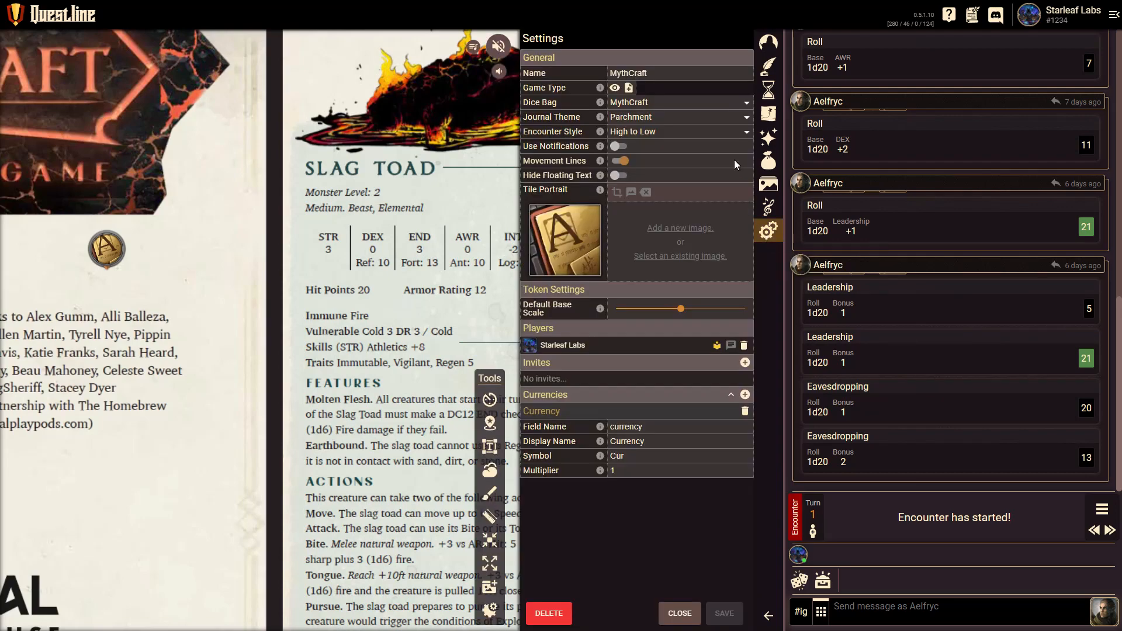
click(733, 89)
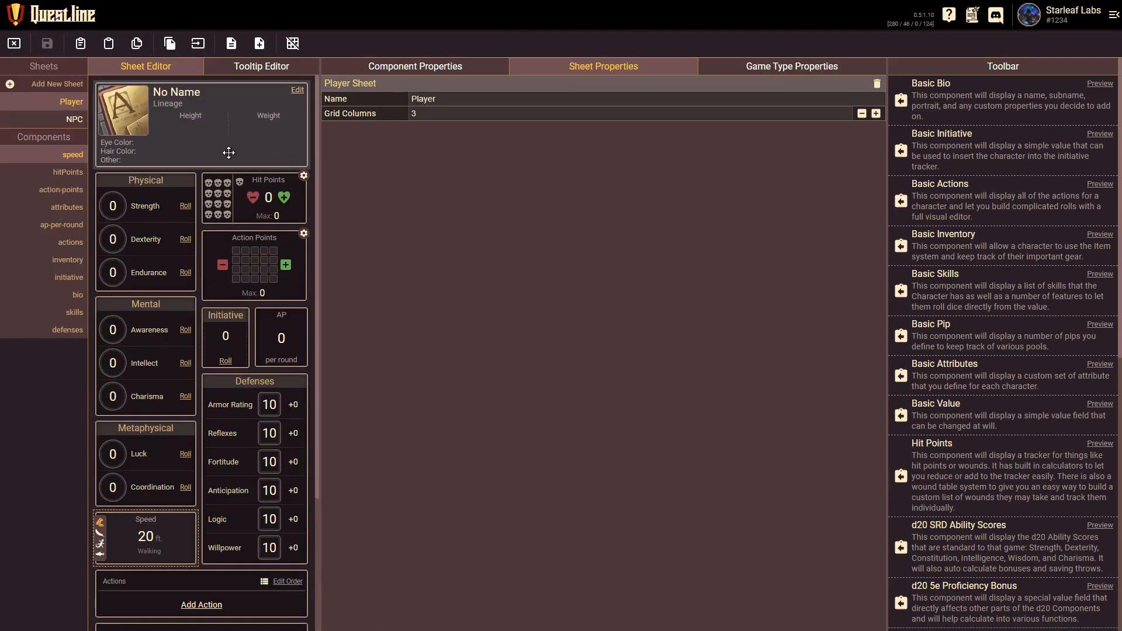
Copy the attributes component from the Player sheet and paste it into the NPC sheet
click(153, 245)
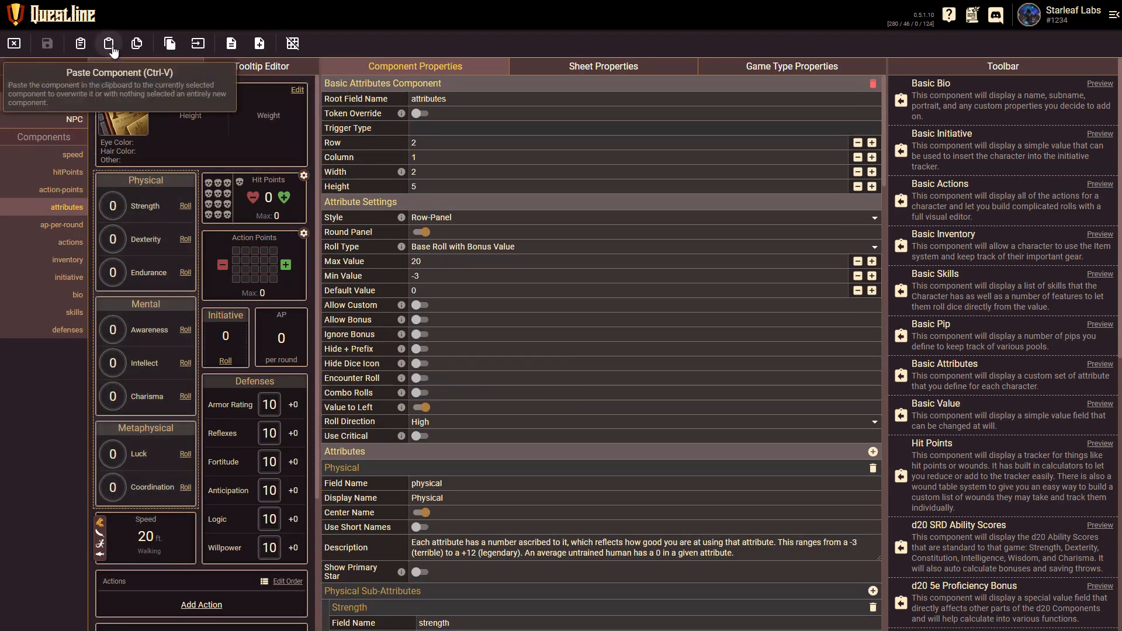
click(81, 45)
click(74, 125)
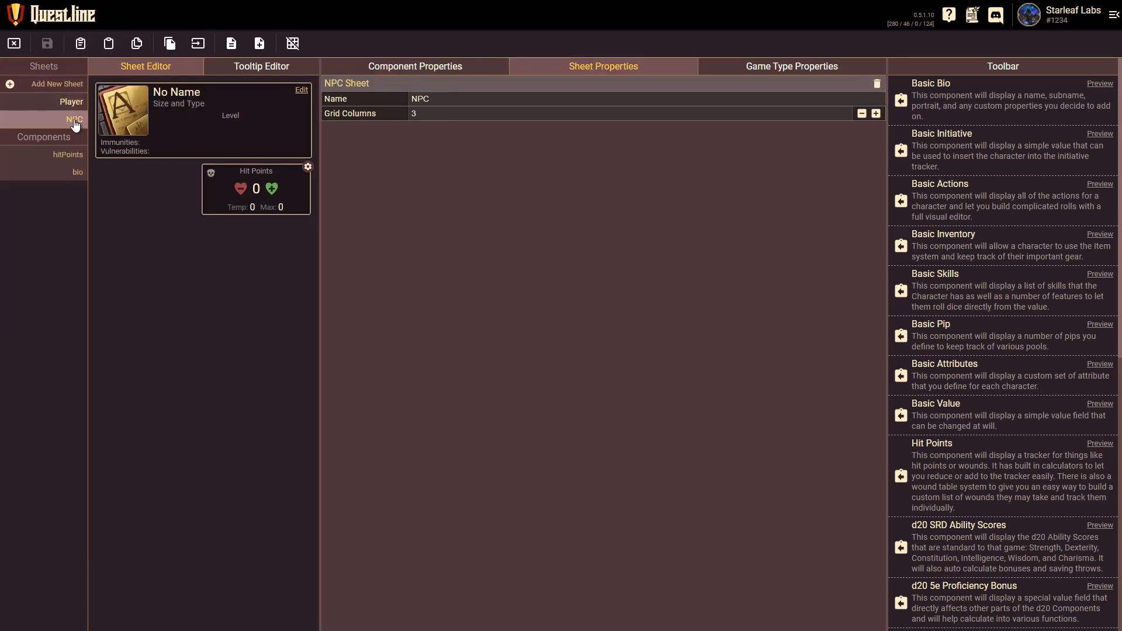
click(109, 44)
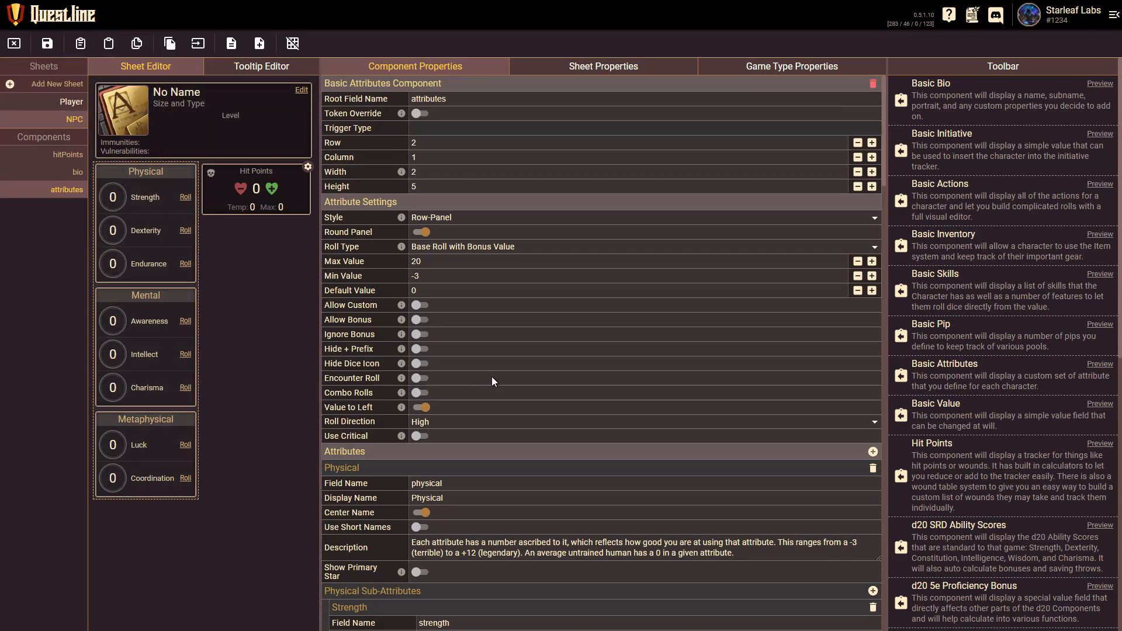
Delete the Metaphysical attribute group from the NPC sheet's attributes component
scroll(506, 384, down, 10)
scroll(508, 384, down, 20)
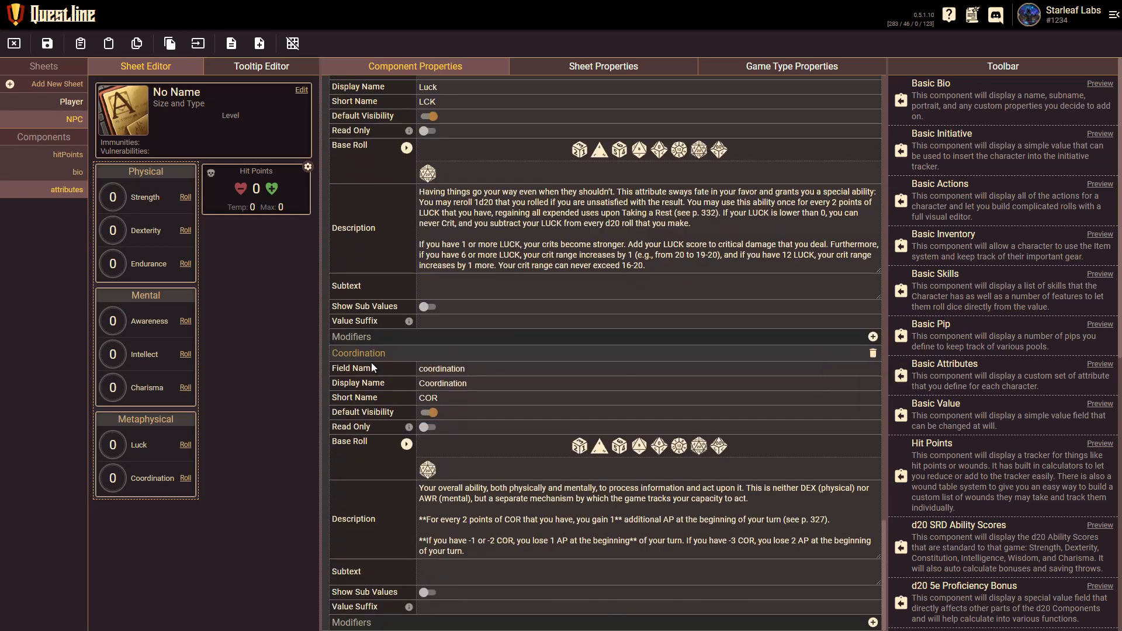
scroll(528, 367, up, 6)
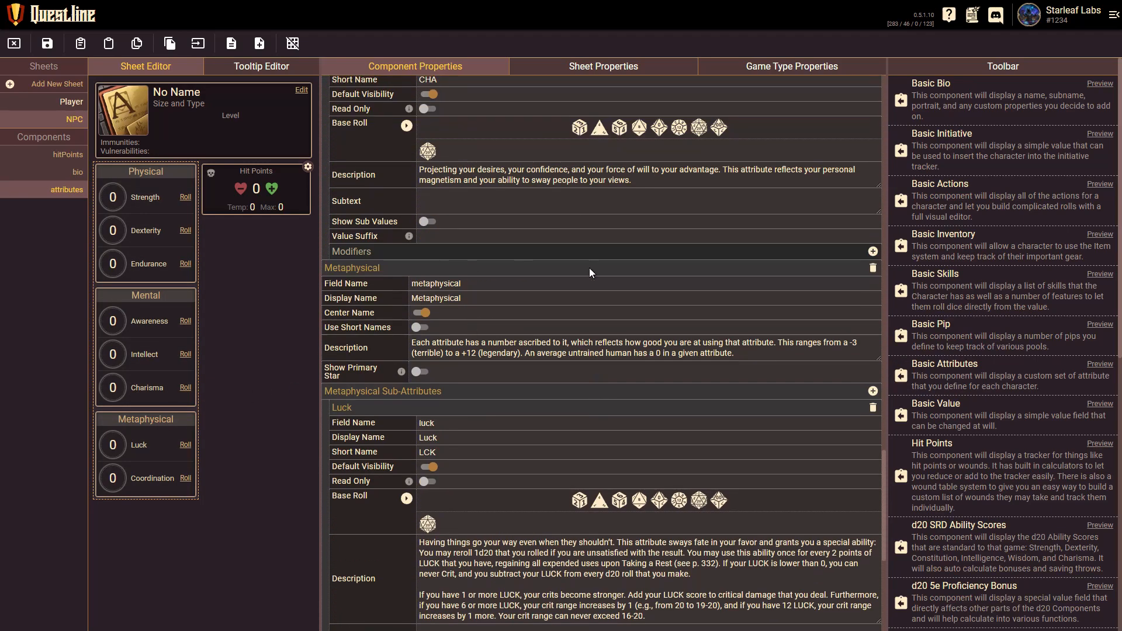
click(873, 269)
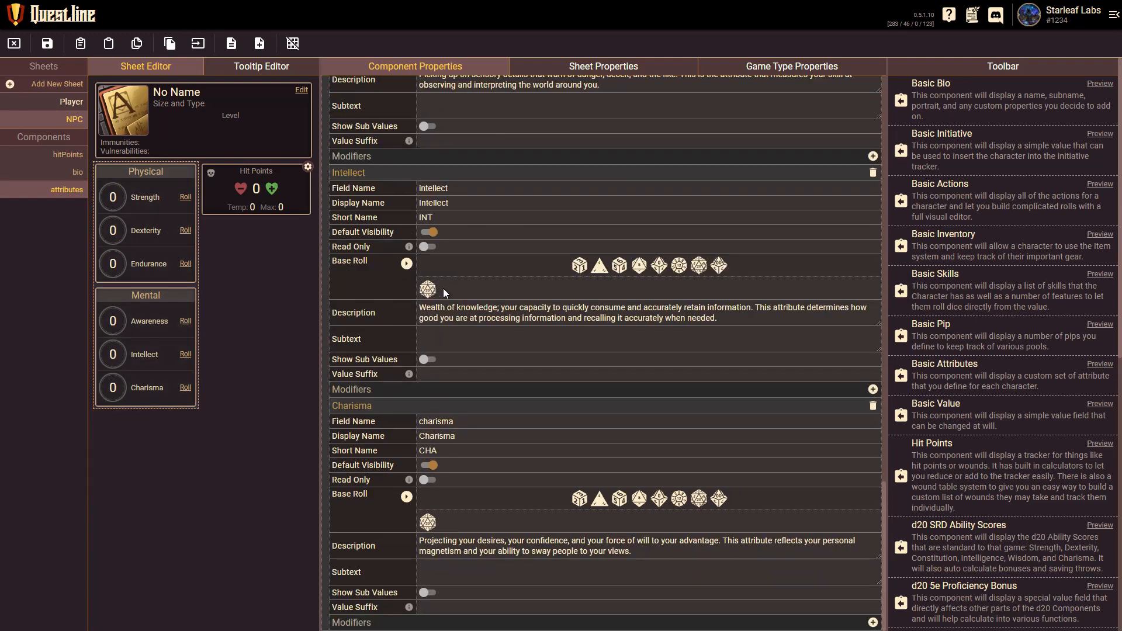
Review the style options of the NPC attributes component, keeping Row-Panel
scroll(434, 312, up, 15)
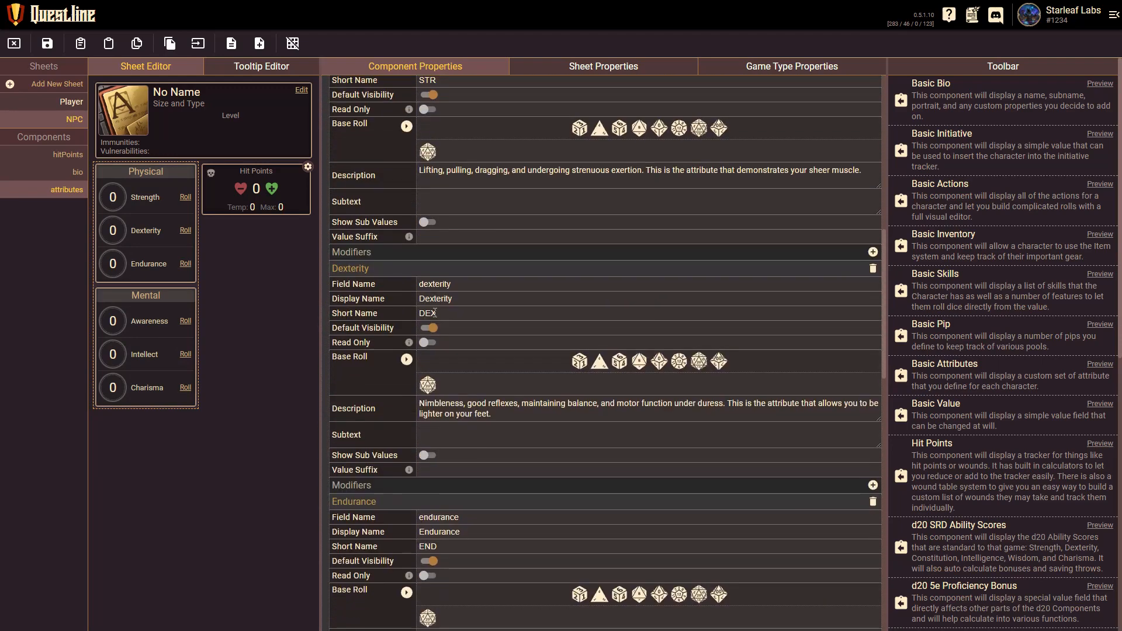
scroll(434, 313, up, 4)
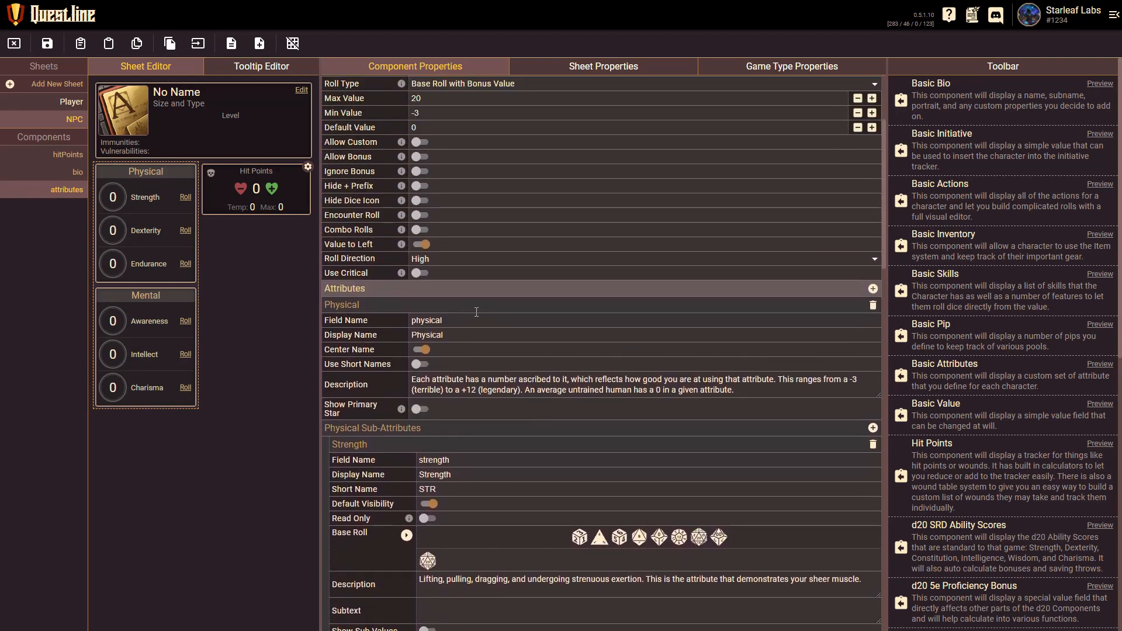
scroll(446, 310, up, 3)
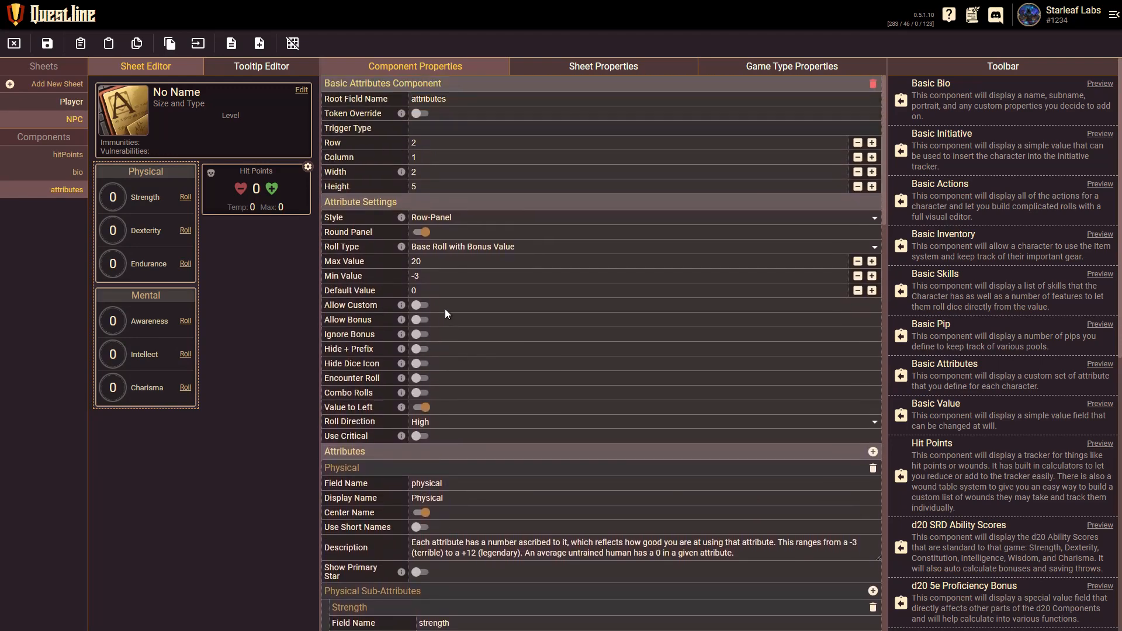
click(455, 219)
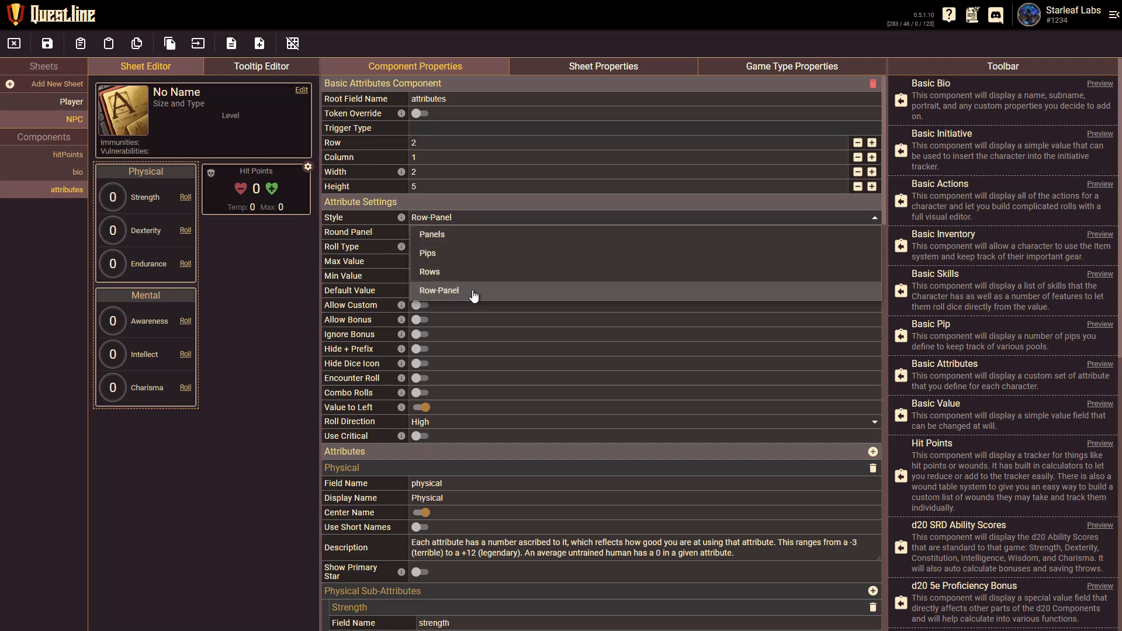
click(467, 220)
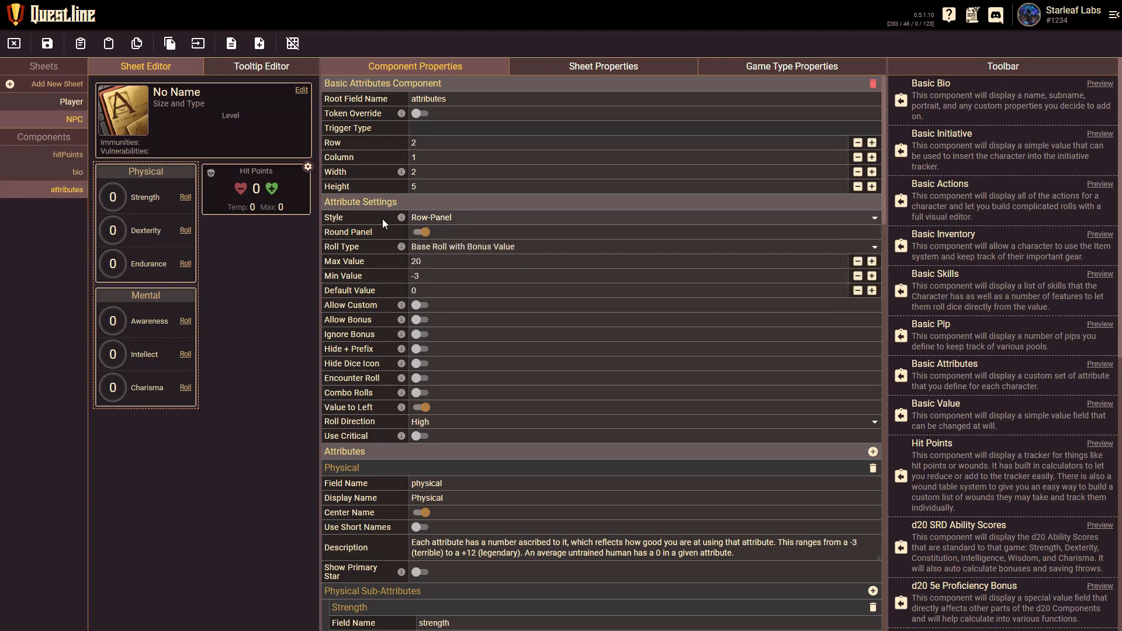
Review the roll type options of the NPC attributes component, keeping Base Roll with Bonus Value
mouse_move(402, 219)
mouse_move(403, 174)
mouse_move(400, 251)
click(468, 248)
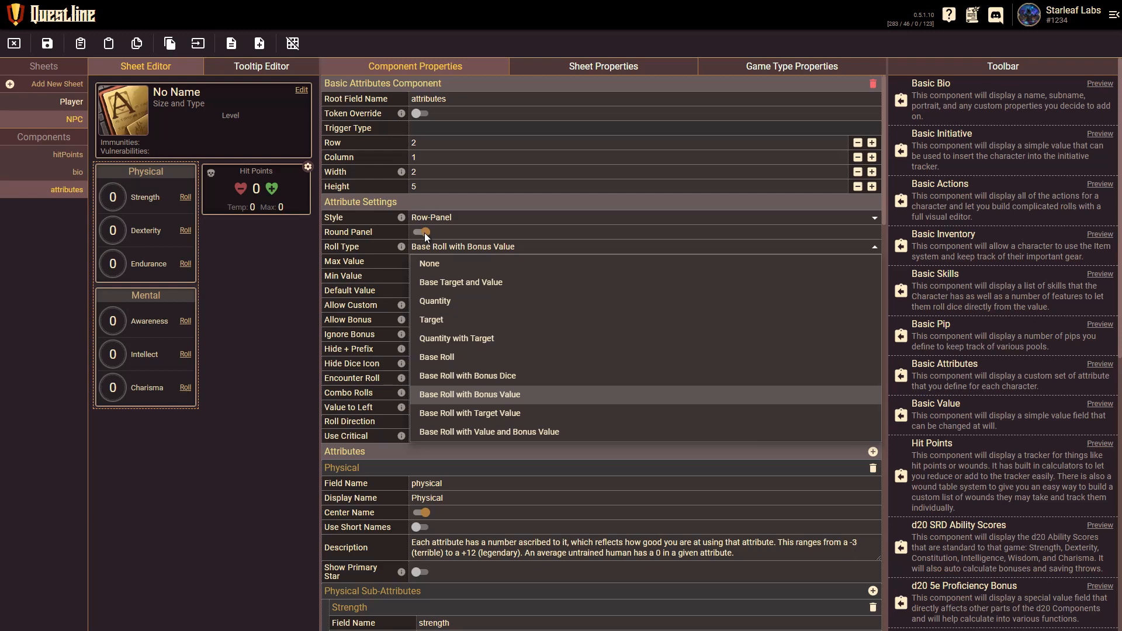
click(468, 247)
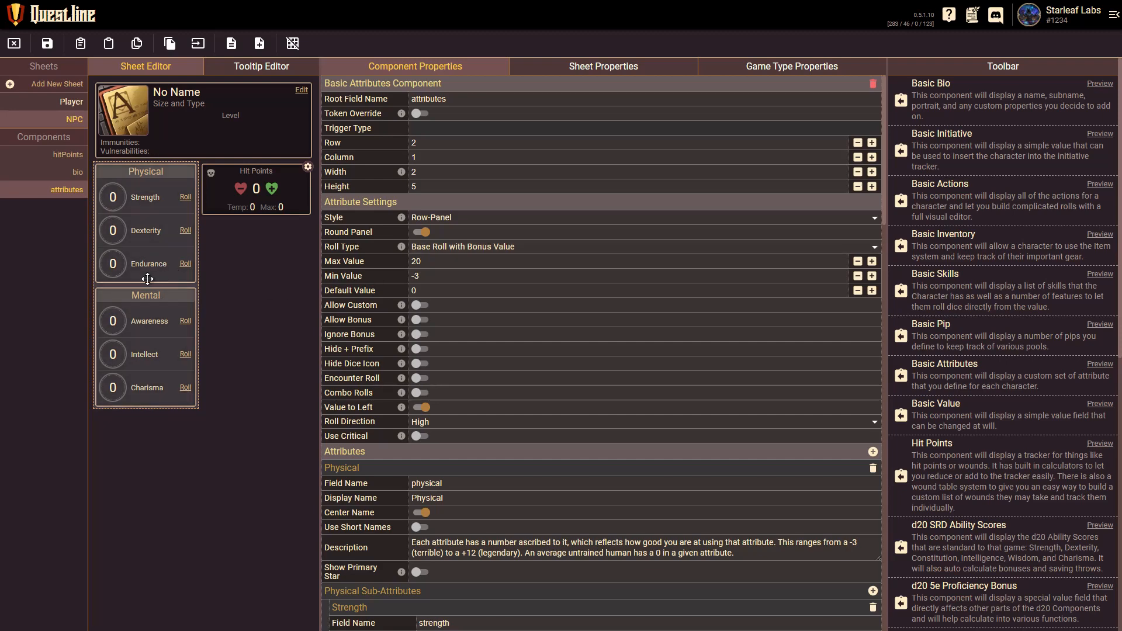
click(475, 246)
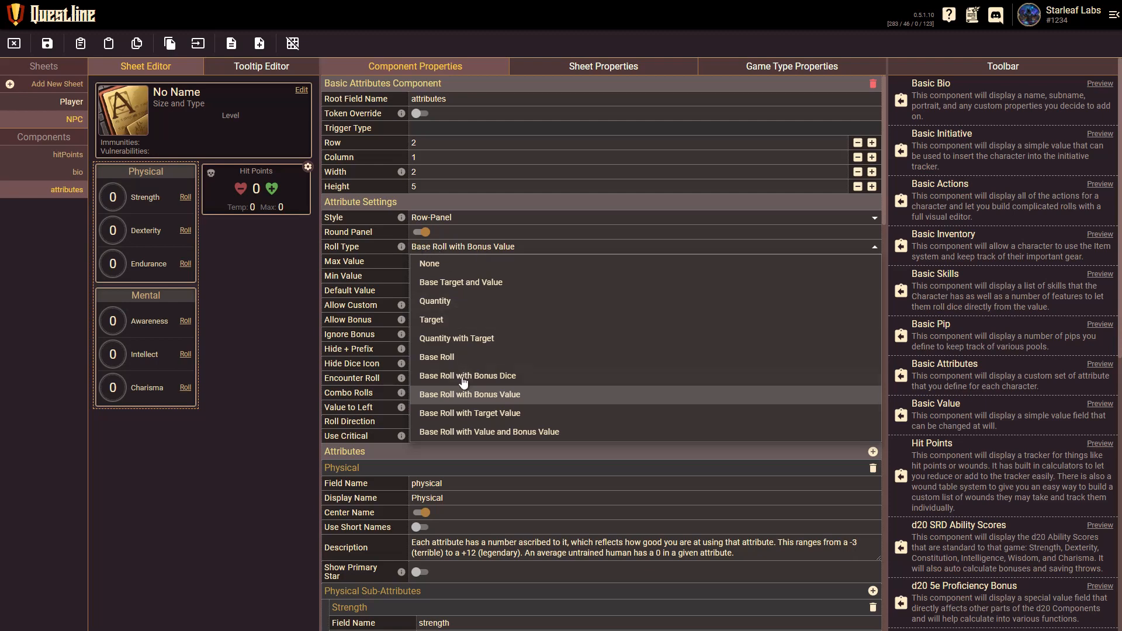
click(472, 246)
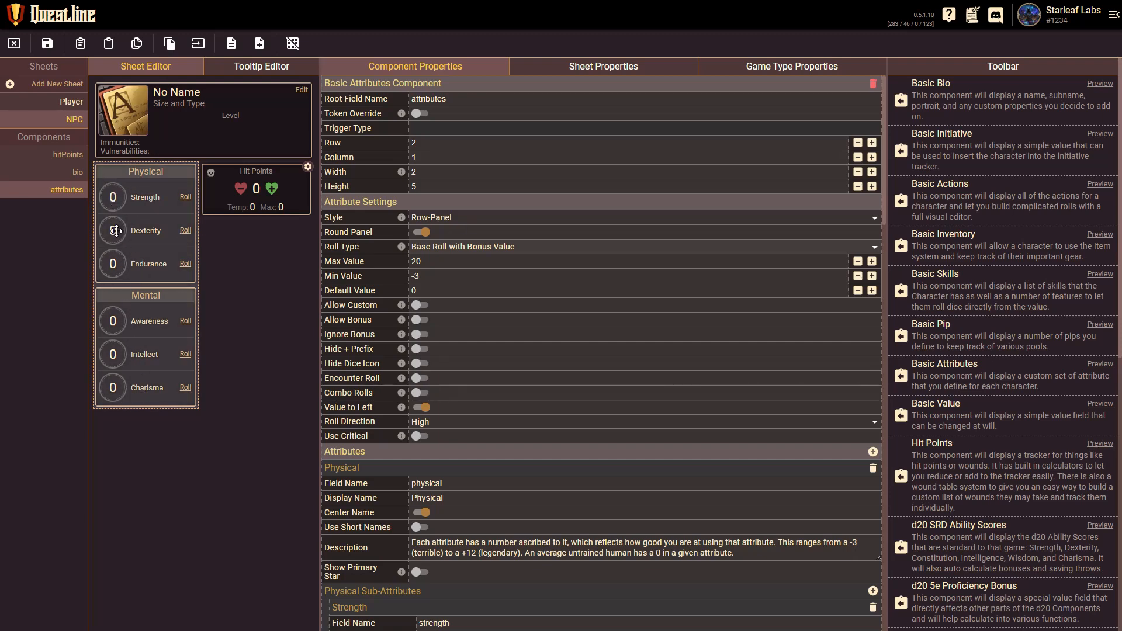
Turn Value to Left off and back on to compare the two layouts of the NPC attributes
click(421, 408)
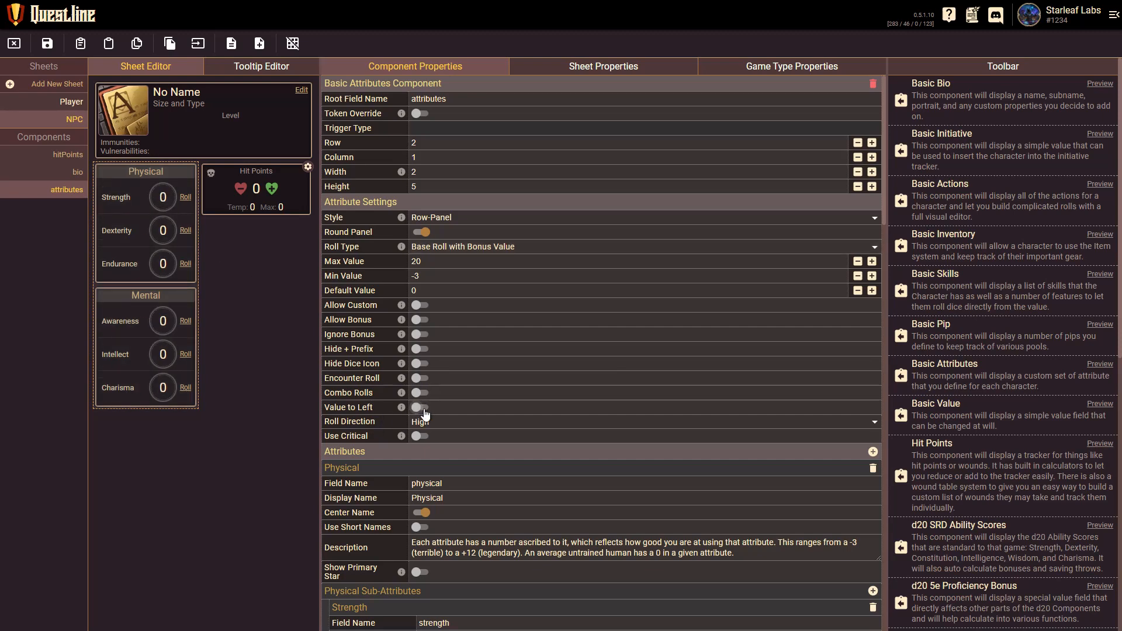
click(424, 413)
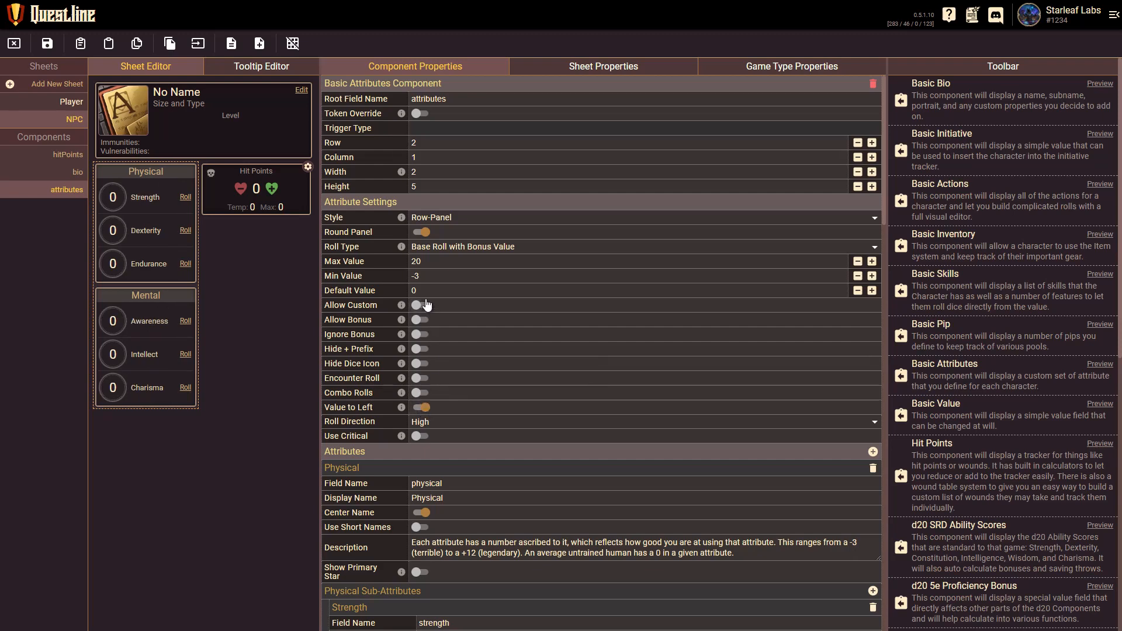
Review the value limits and the Physical and Mental group settings of the NPC attributes component
double_click(423, 263)
scroll(481, 363, down, 4)
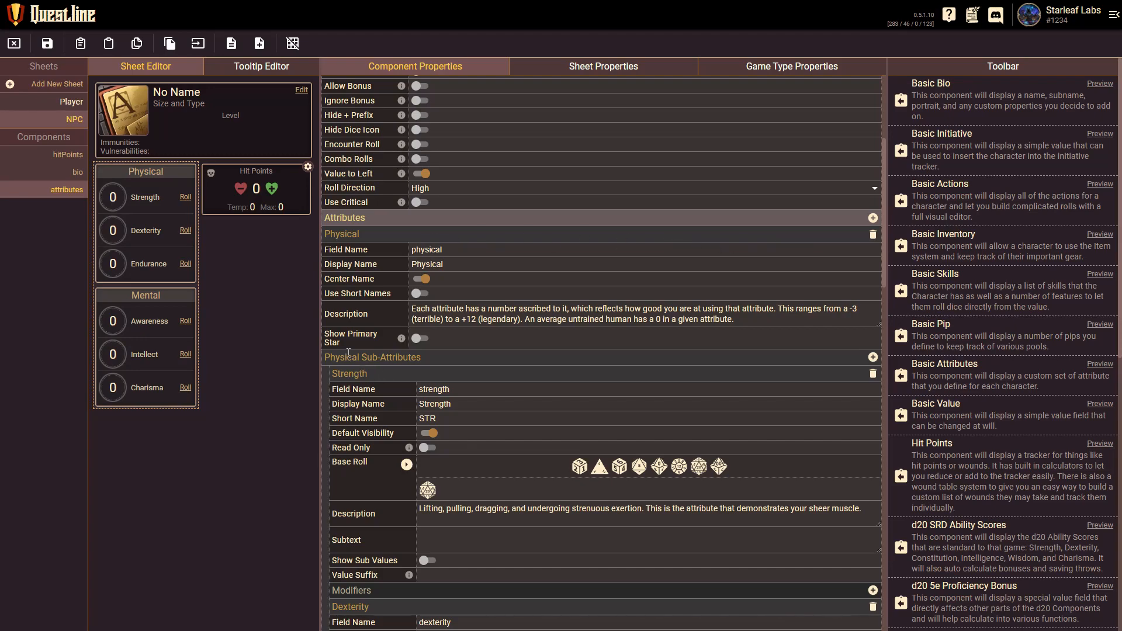
scroll(353, 346, down, 5)
scroll(354, 342, down, 8)
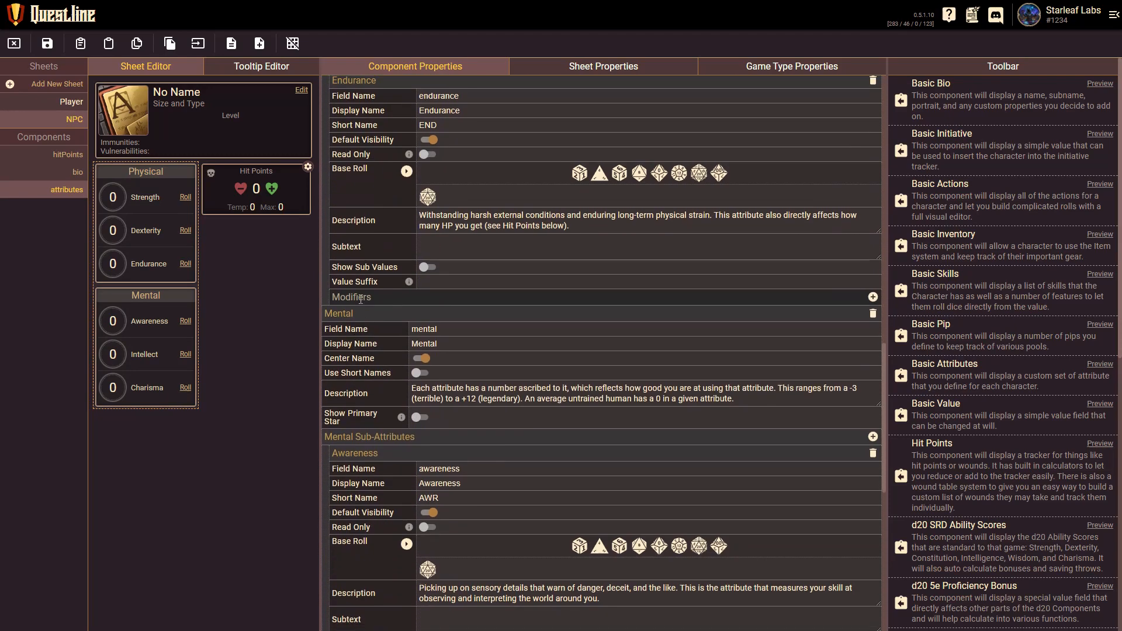
scroll(432, 380, up, 16)
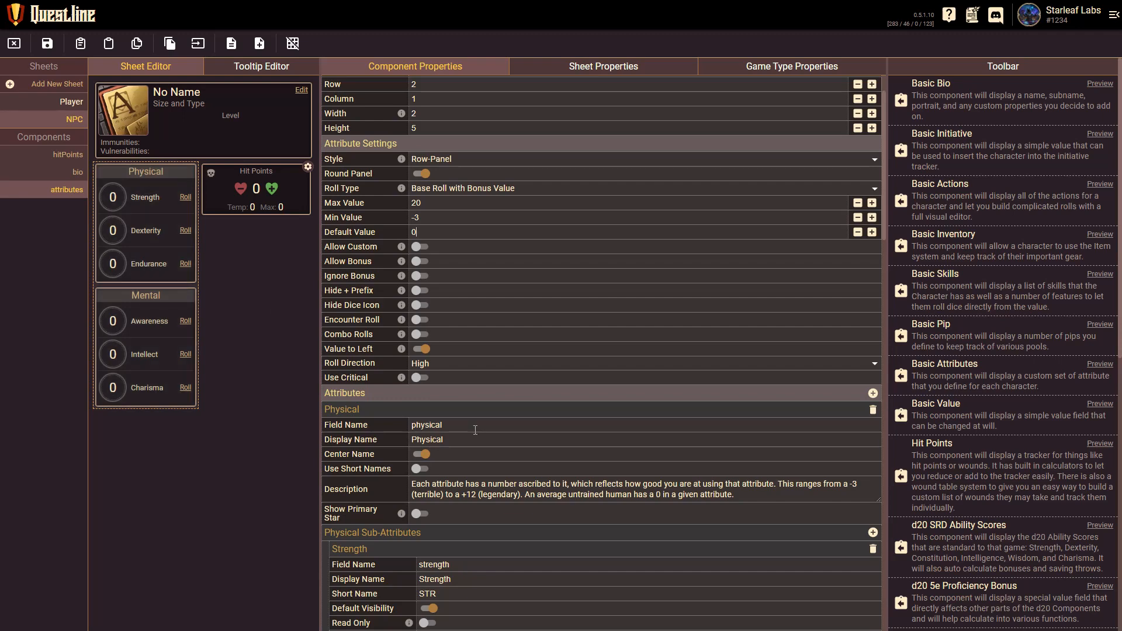
scroll(474, 431, down, 4)
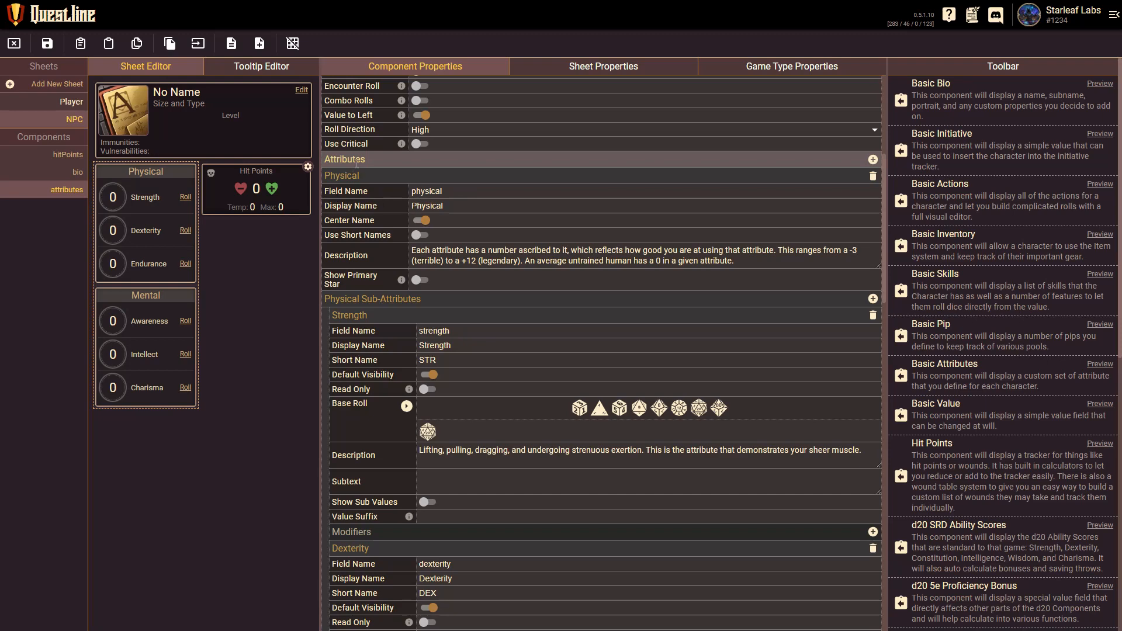
click(380, 188)
scroll(448, 285, down, 2)
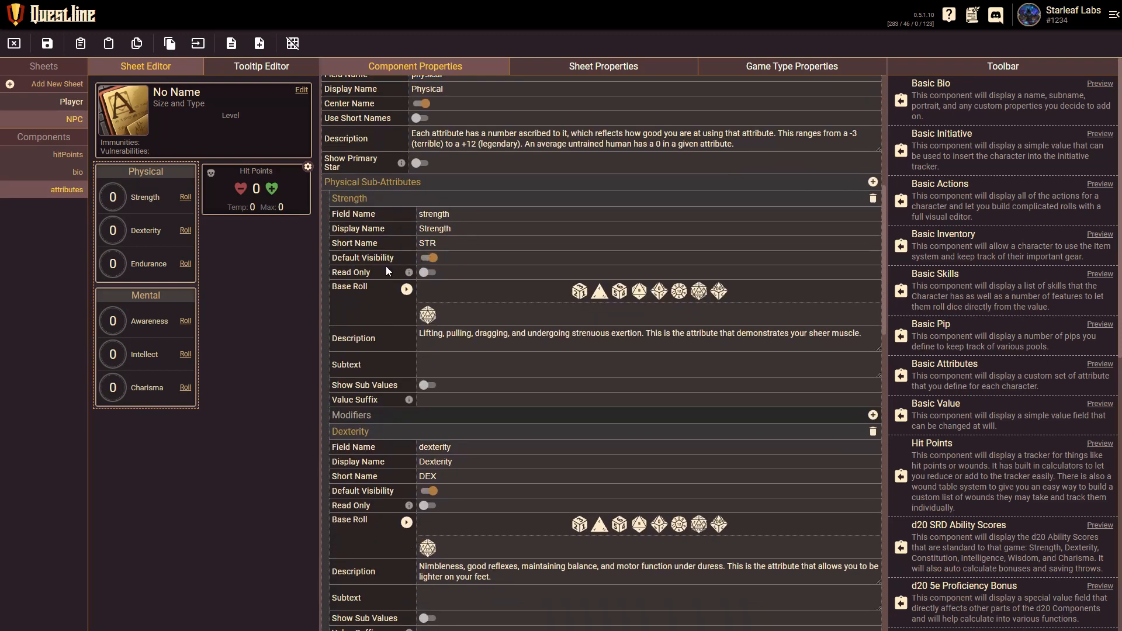
scroll(384, 243, up, 5)
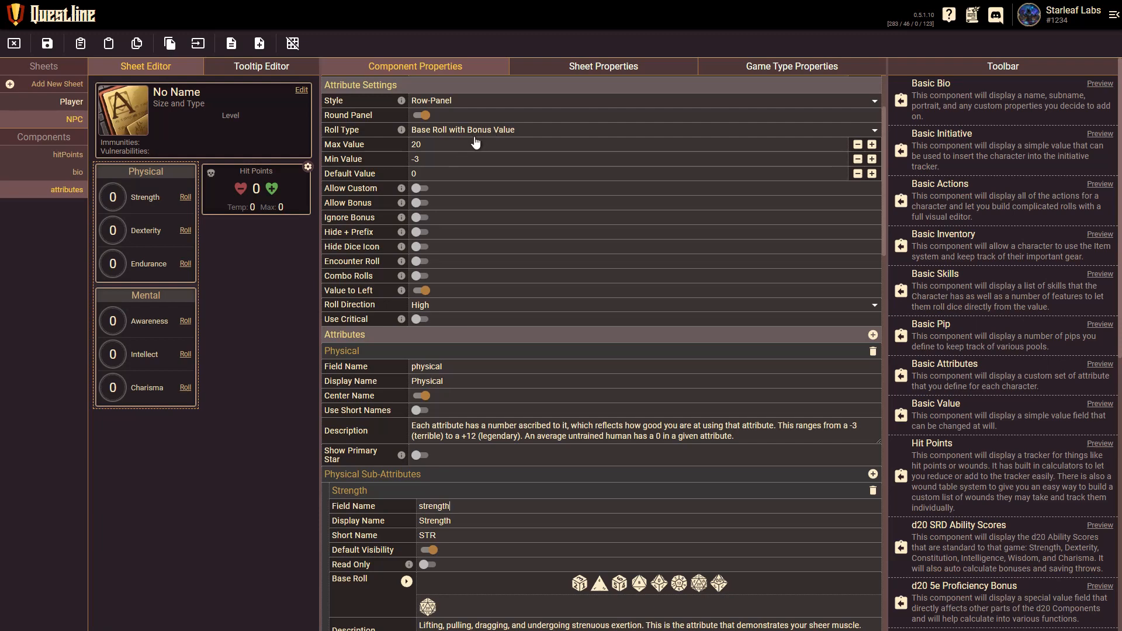
Examine the settings of each NPC sub-attribute from Strength through Charisma, including base rolls and descriptions
scroll(508, 317, down, 6)
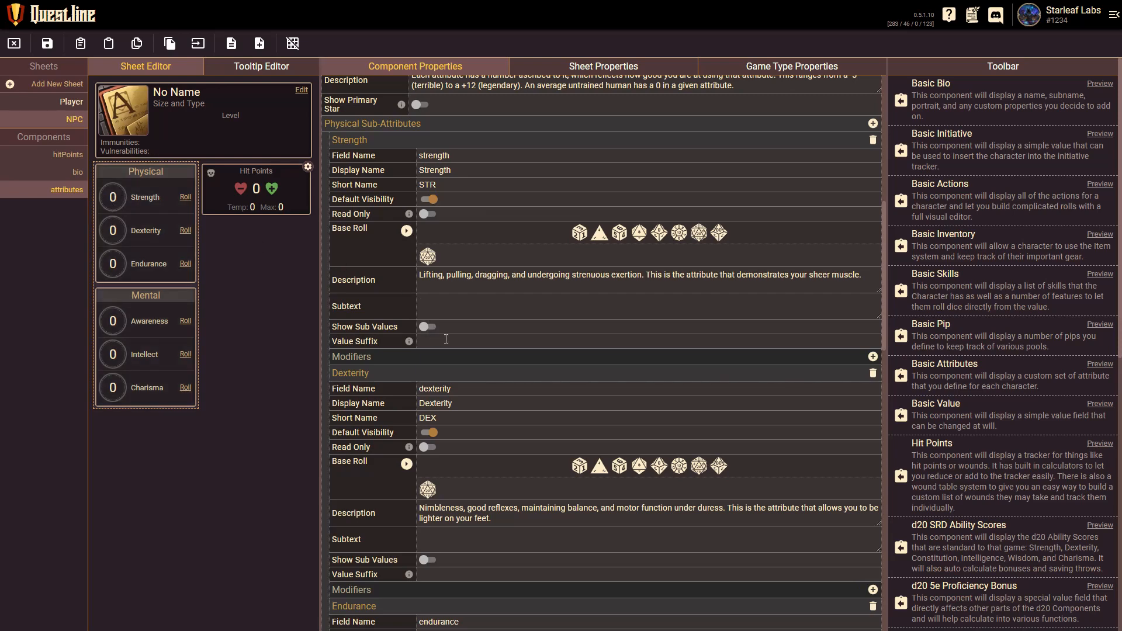
scroll(448, 339, down, 3)
scroll(447, 339, up, 4)
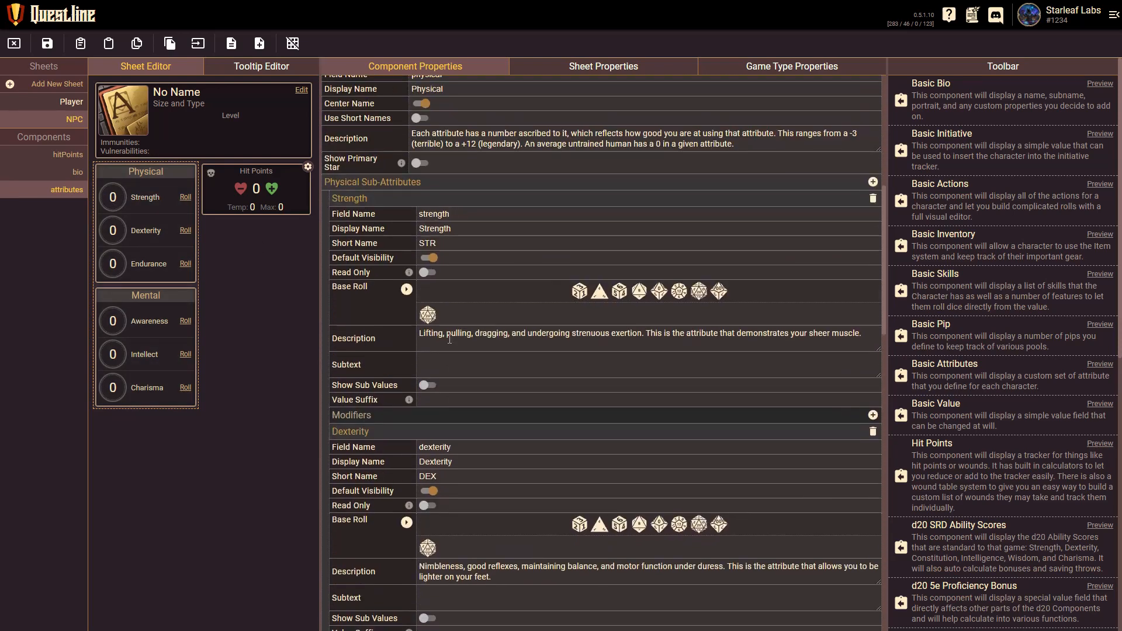
scroll(450, 339, down, 3)
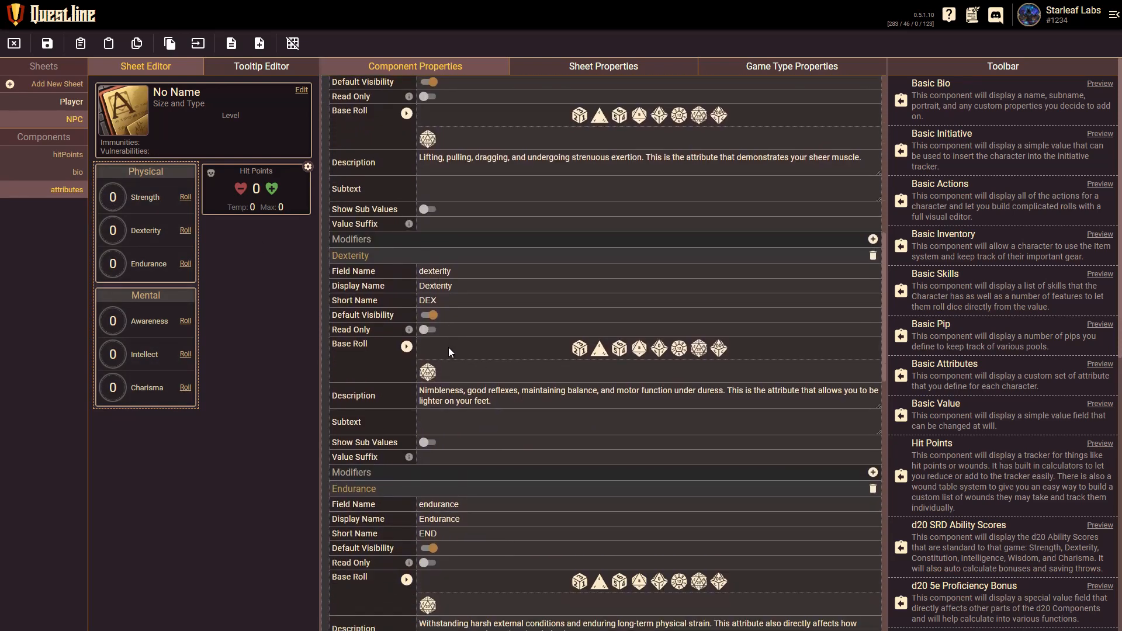
scroll(448, 346, down, 4)
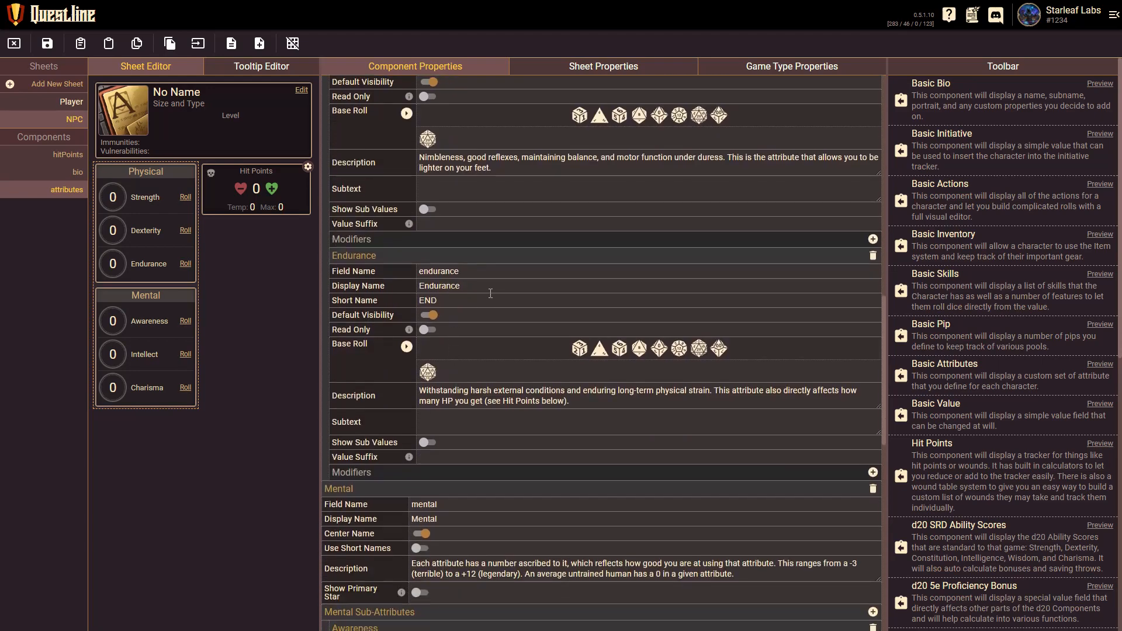
scroll(490, 404, down, 11)
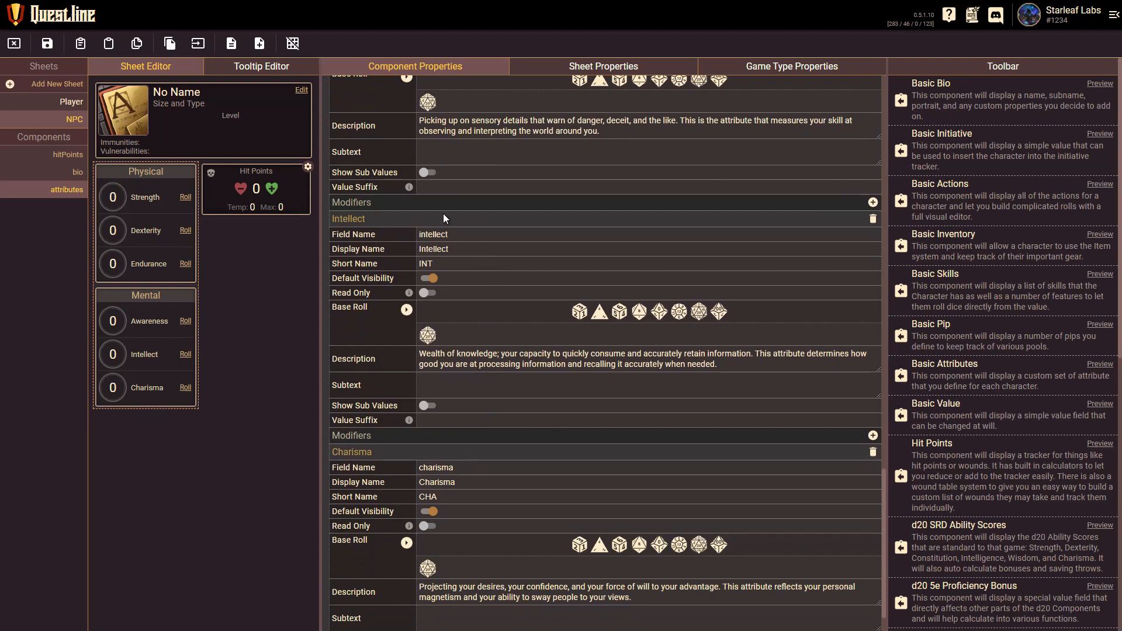
scroll(457, 391, down, 1)
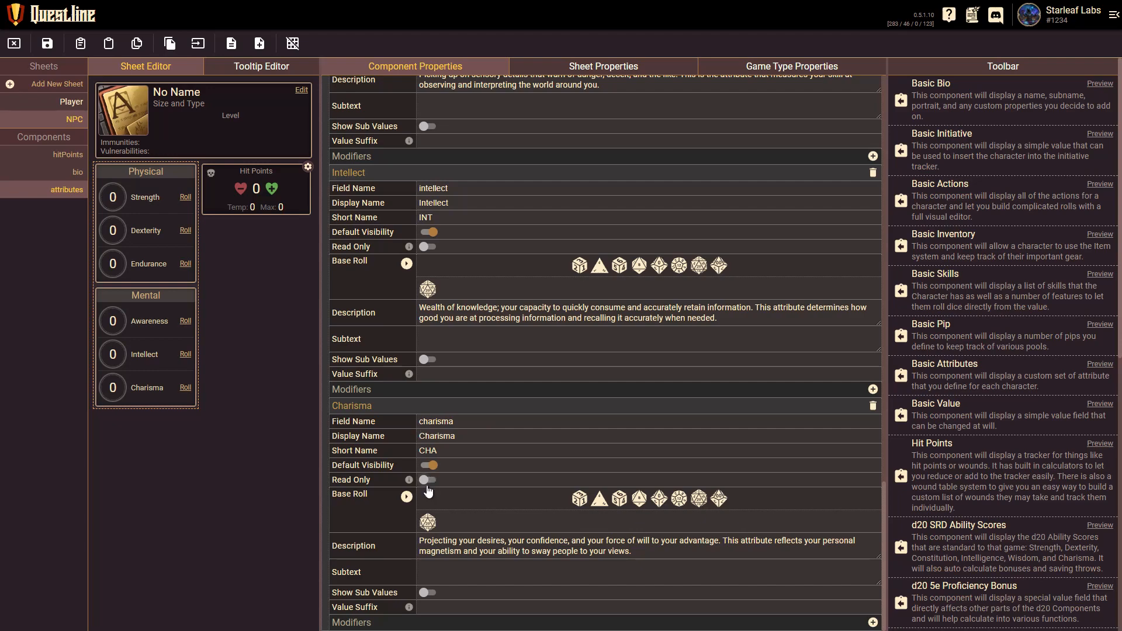
scroll(451, 449, up, 13)
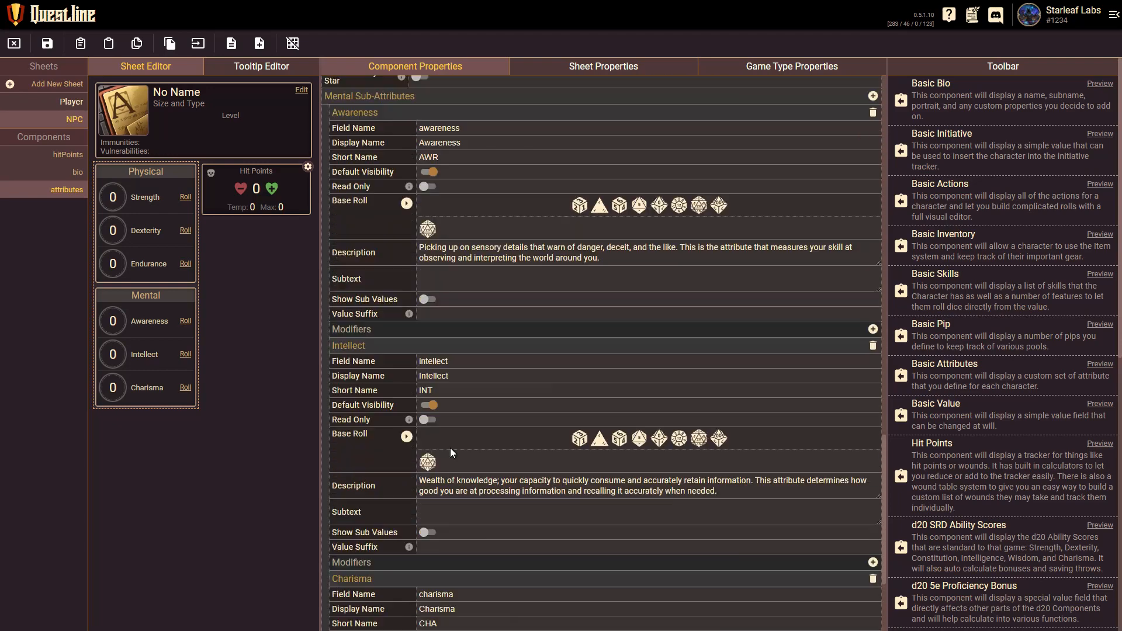
scroll(448, 404, up, 6)
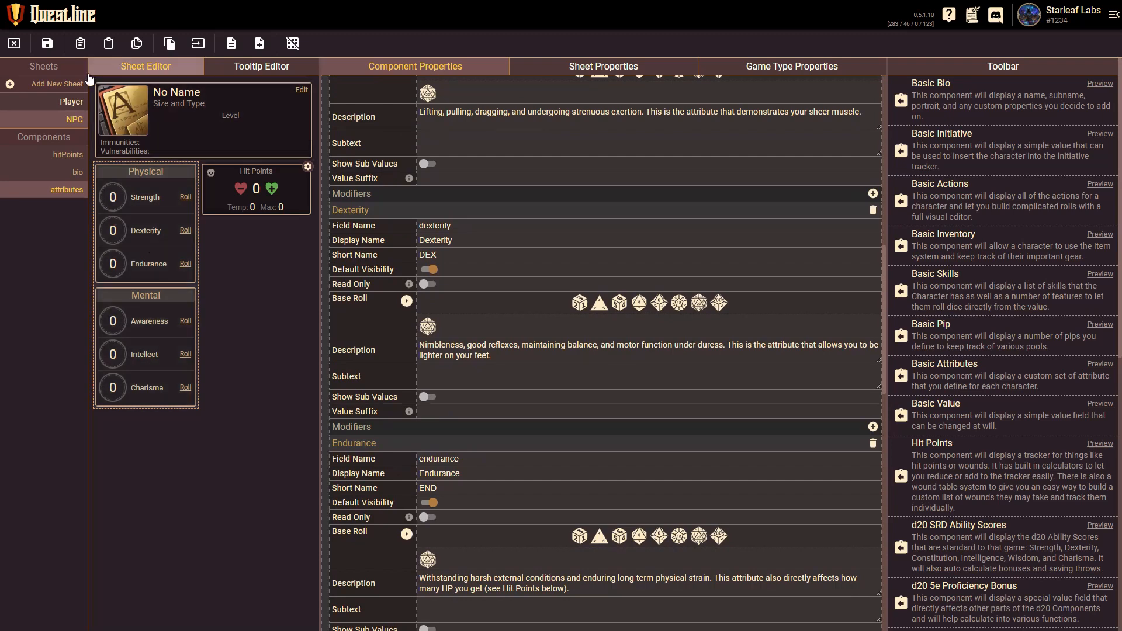
Save the game type and return to the Slag Toad stat block on the map
click(48, 45)
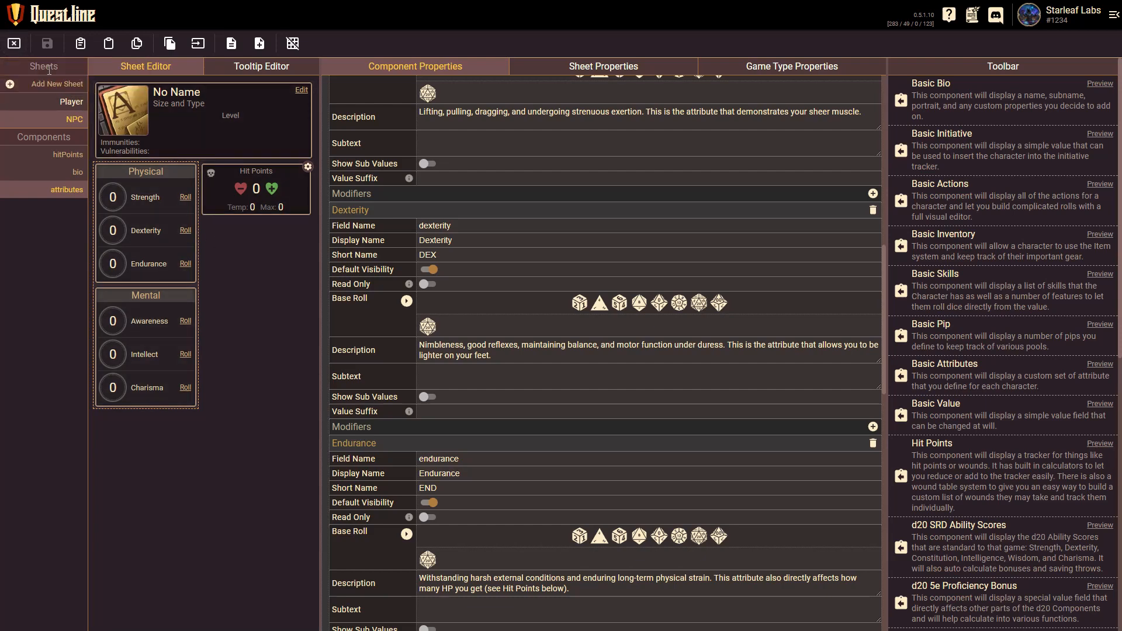
click(14, 44)
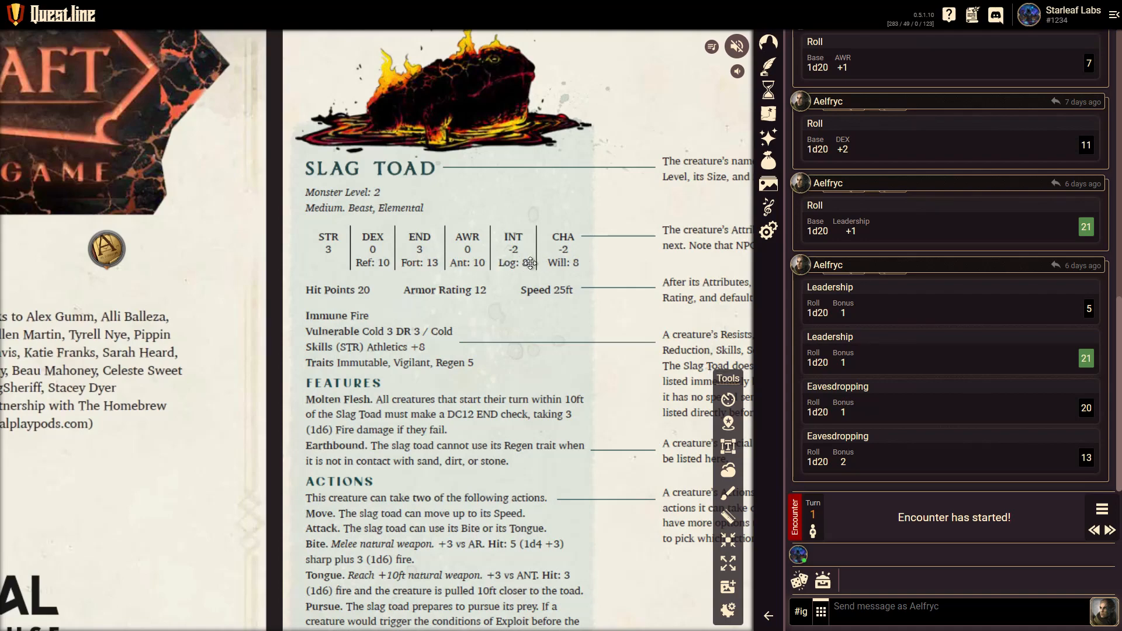
Reopen the MythCraft game type for editing and show the properties of the Player sheet's defenses component
click(768, 231)
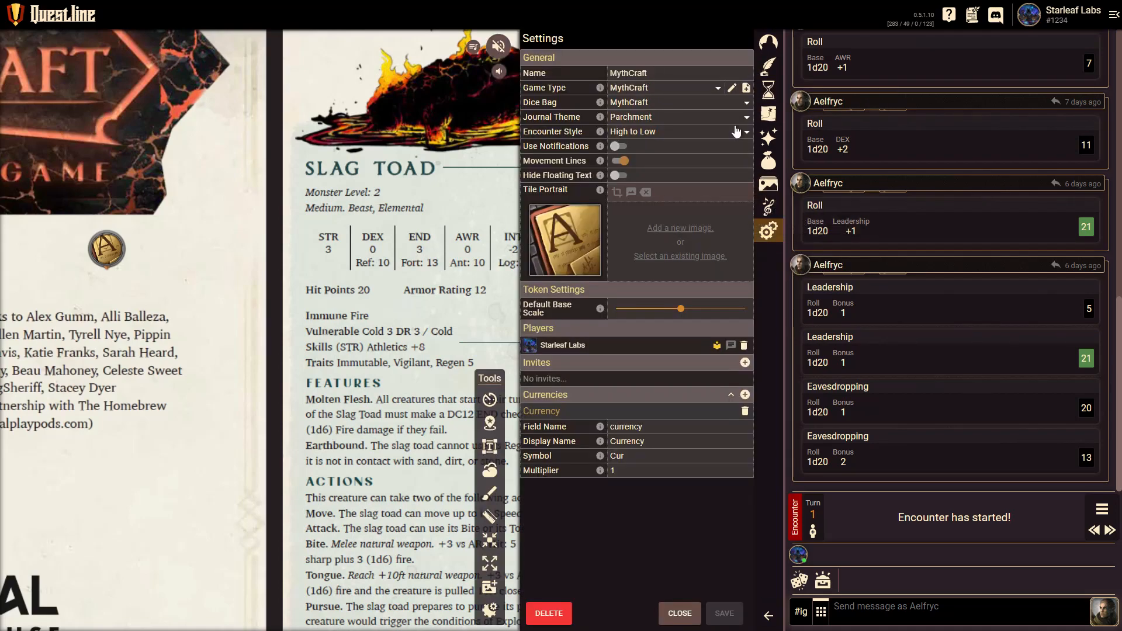
click(732, 89)
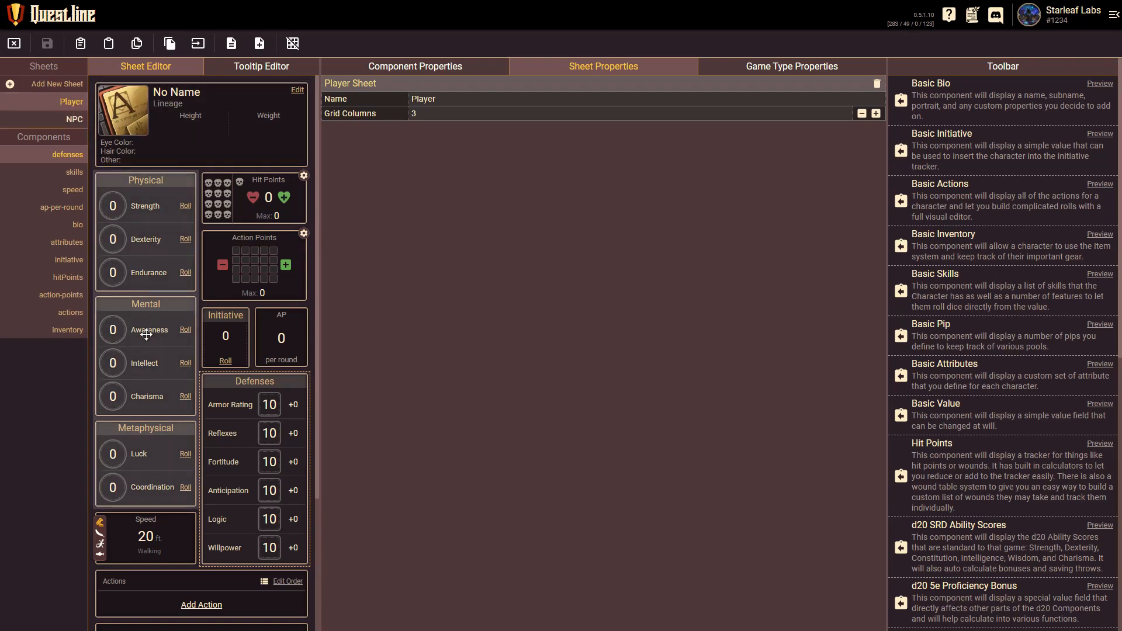
click(241, 433)
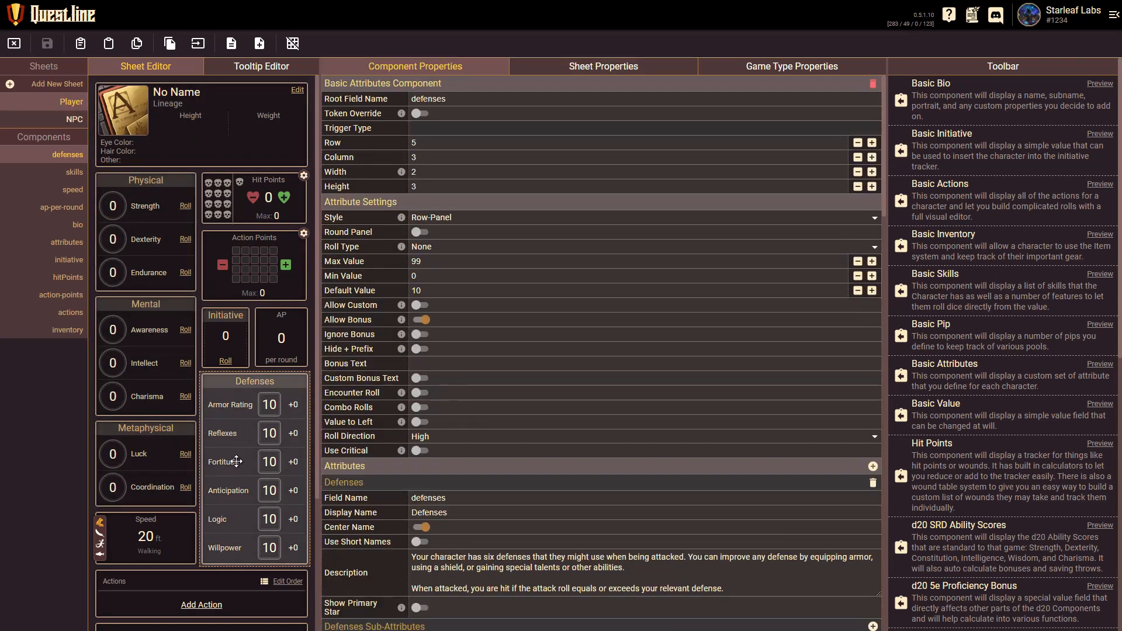
Examine how the Player sheet's defenses component is built, including its attribute settings, Defenses group, sub-attributes and modifiers
scroll(445, 318, down, 4)
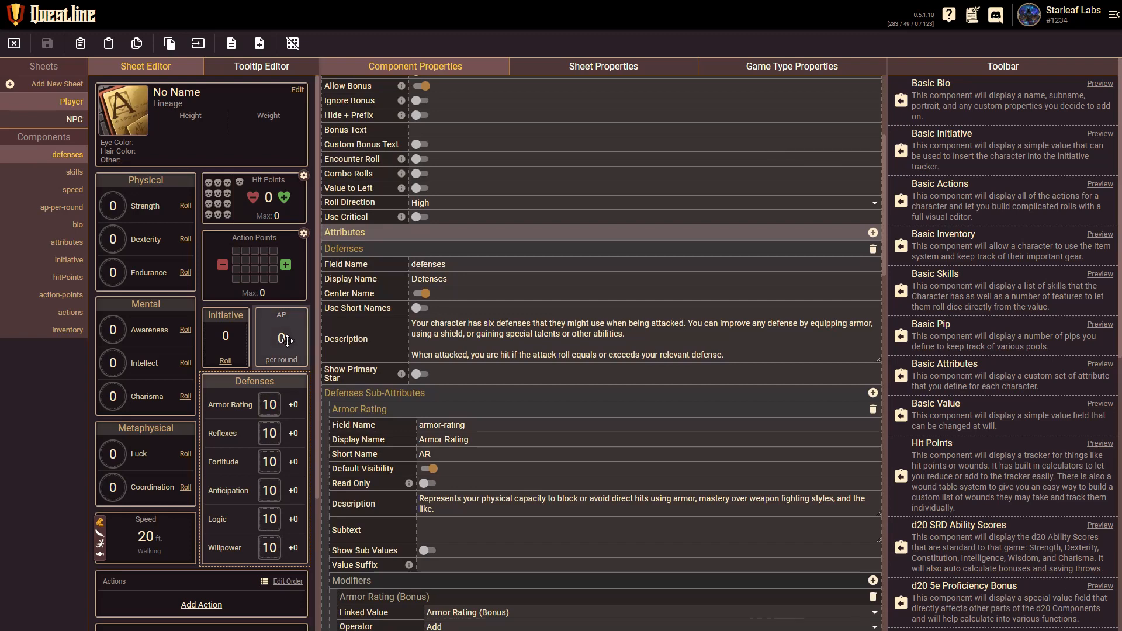
scroll(424, 347, up, 4)
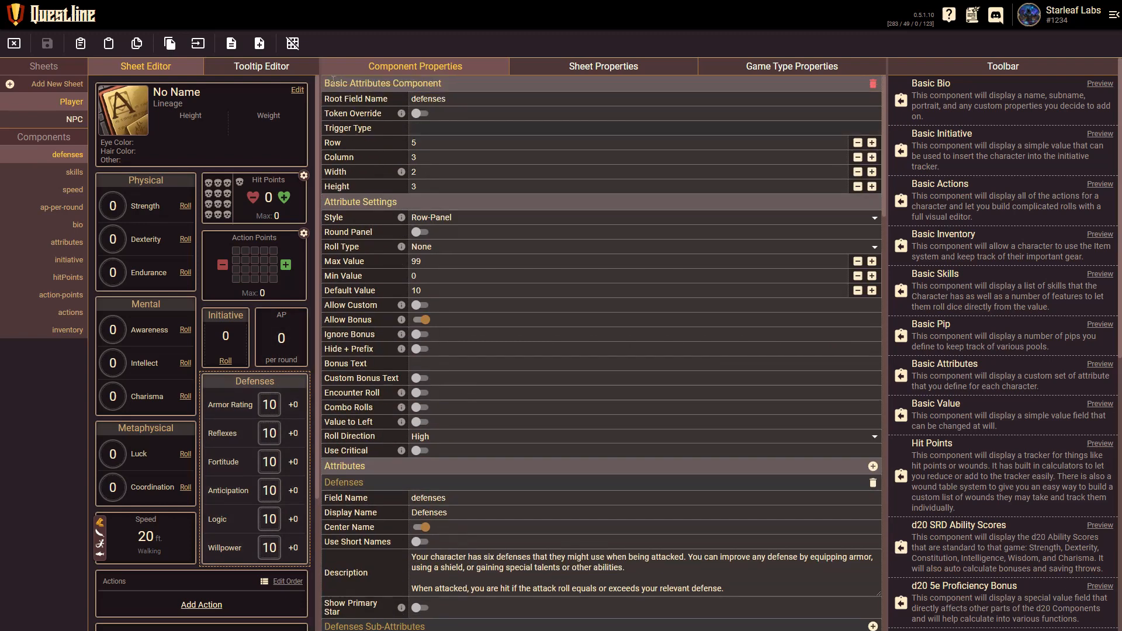
drag(326, 83, 445, 88)
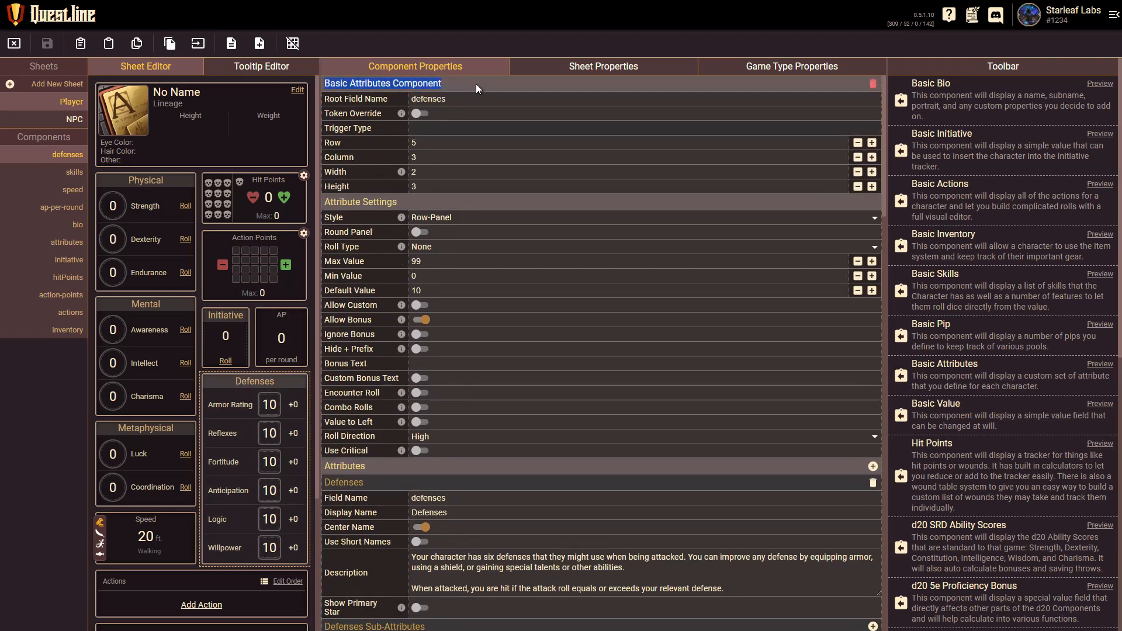
click(251, 421)
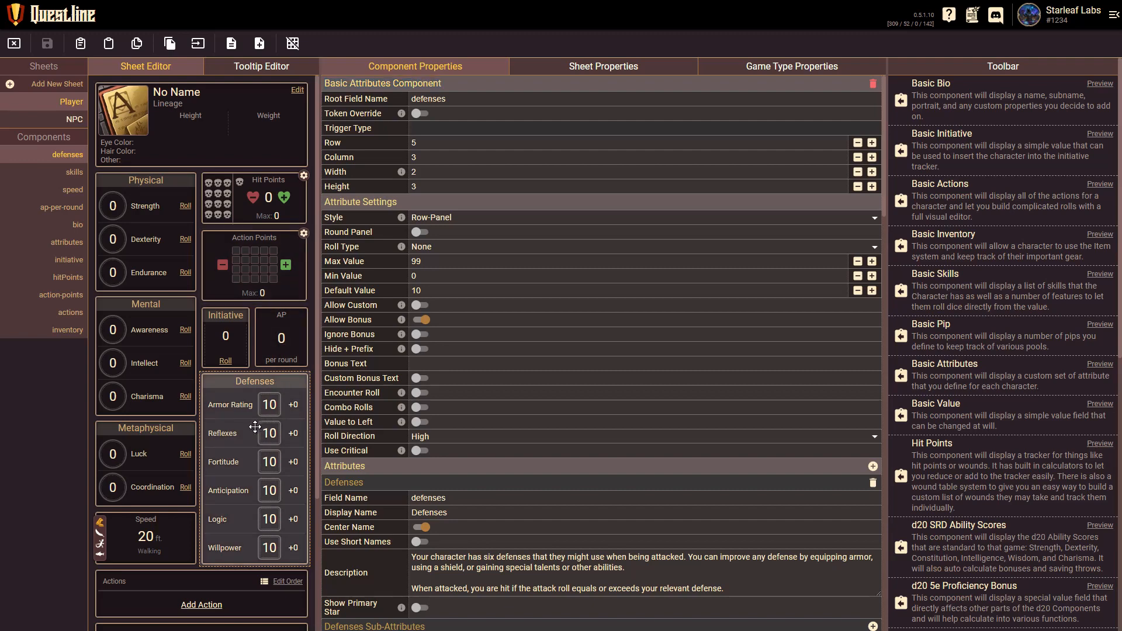
drag(326, 83, 461, 89)
click(248, 421)
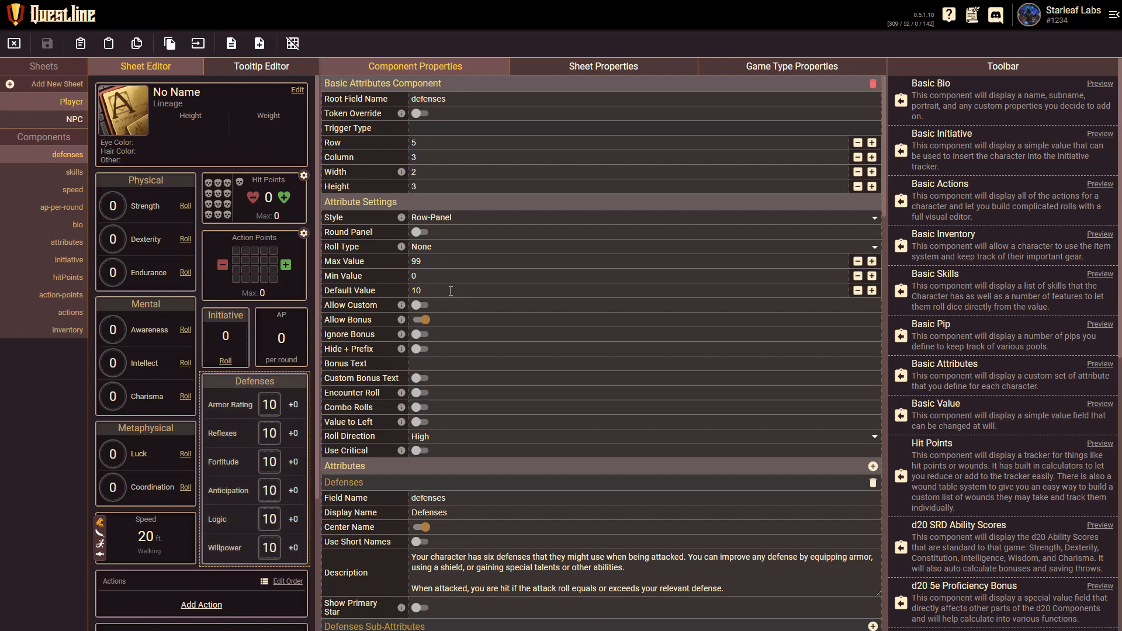
scroll(451, 290, down, 4)
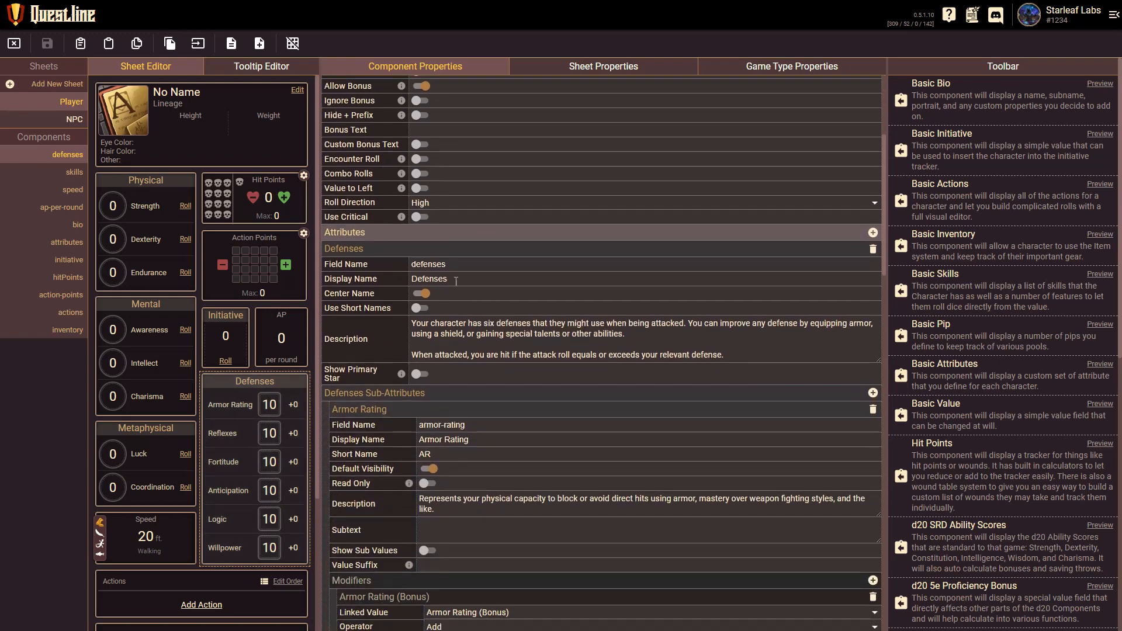
scroll(456, 281, down, 3)
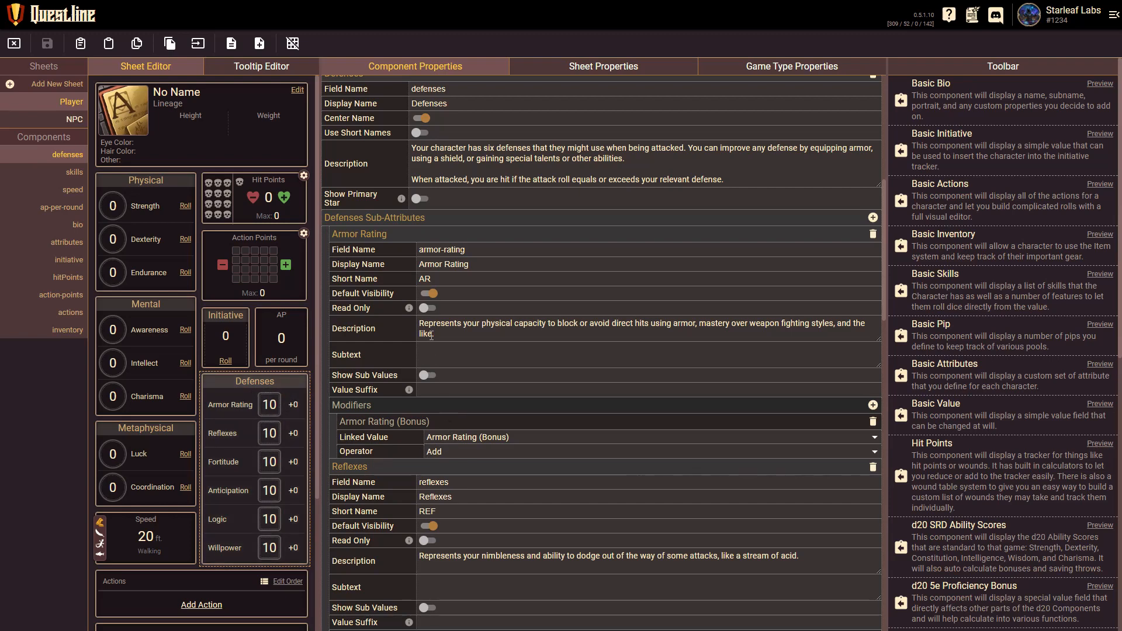
scroll(413, 239, up, 3)
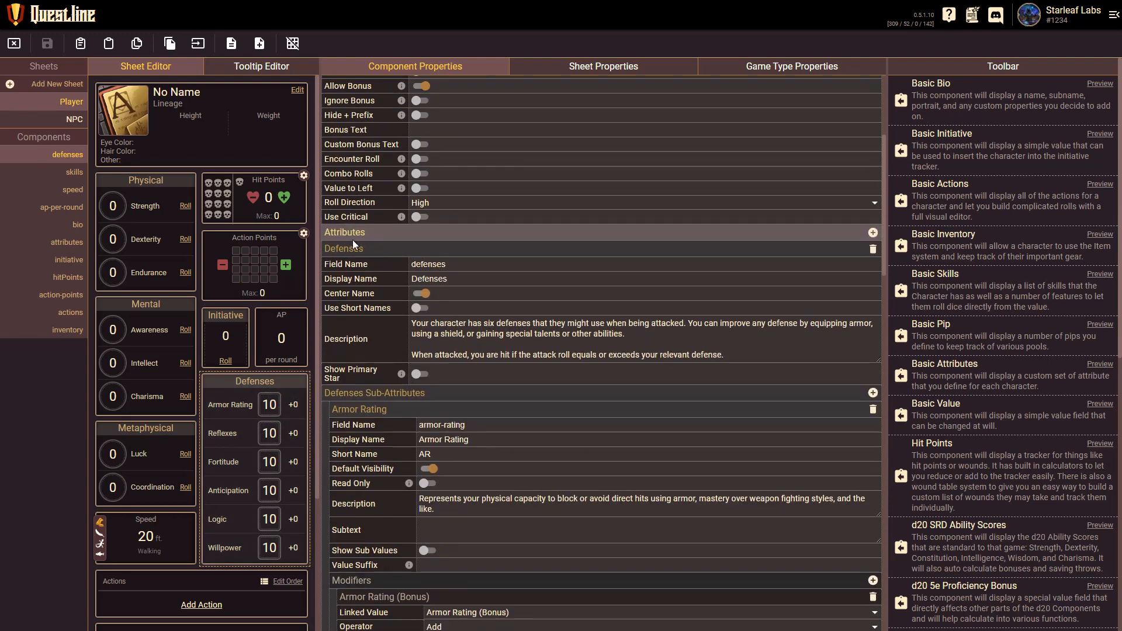
double_click(351, 249)
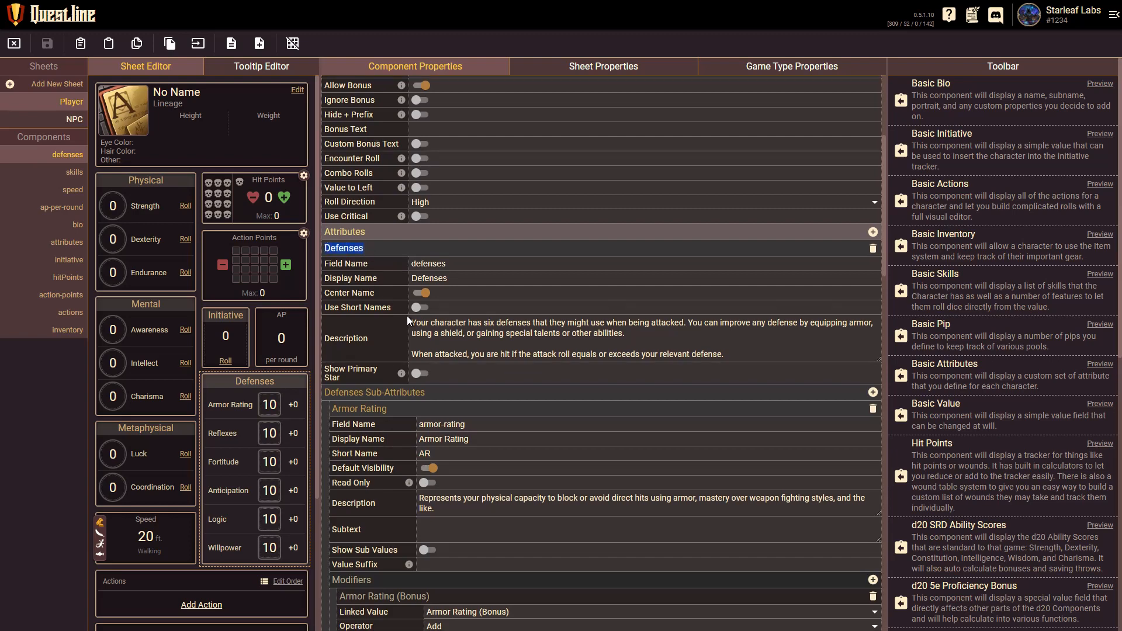
scroll(409, 310, down, 3)
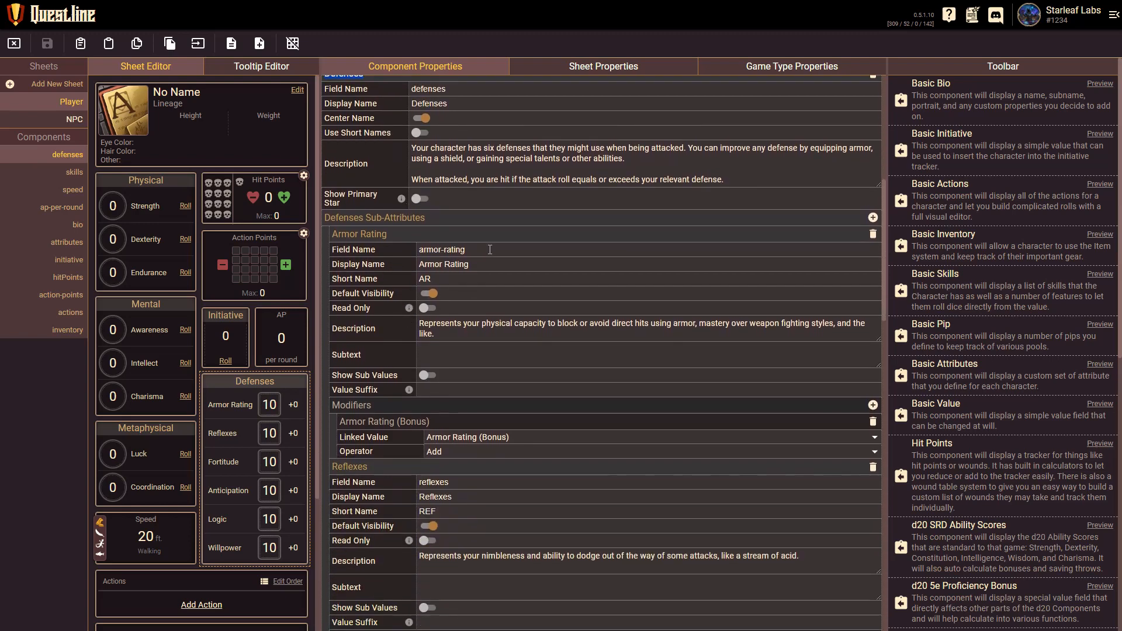
Review the Player defenses component's bonus setting and compare the modifiers of the Armor Rating, Reflexes and Fortitude sub-attributes
scroll(448, 327, down, 1)
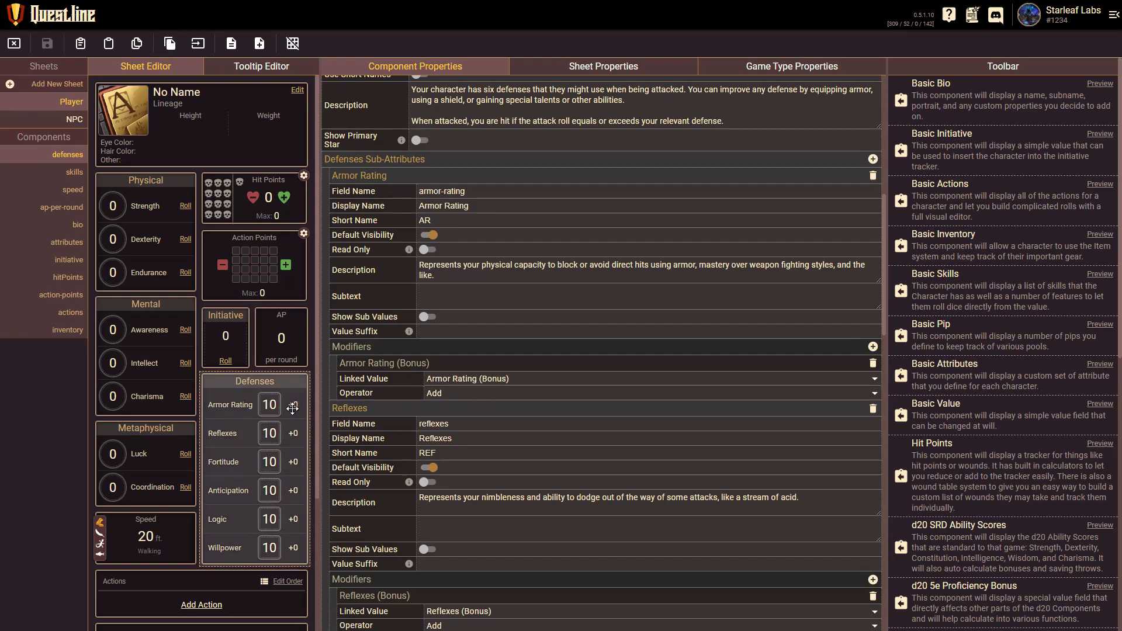
scroll(432, 345, up, 8)
click(420, 320)
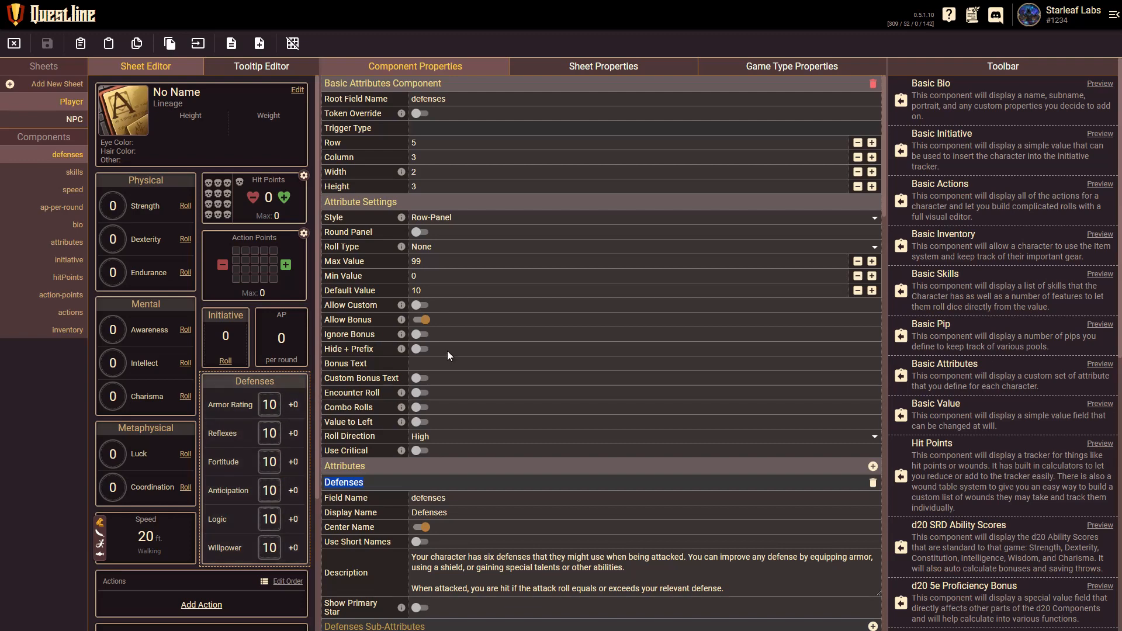
scroll(452, 370, down, 5)
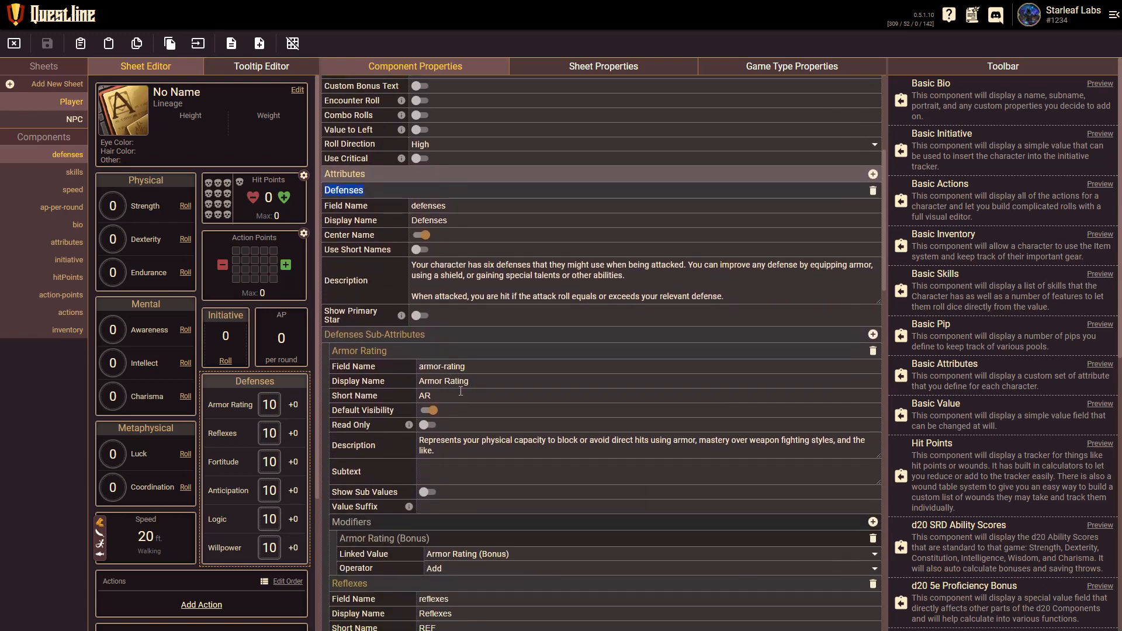
scroll(461, 391, down, 3)
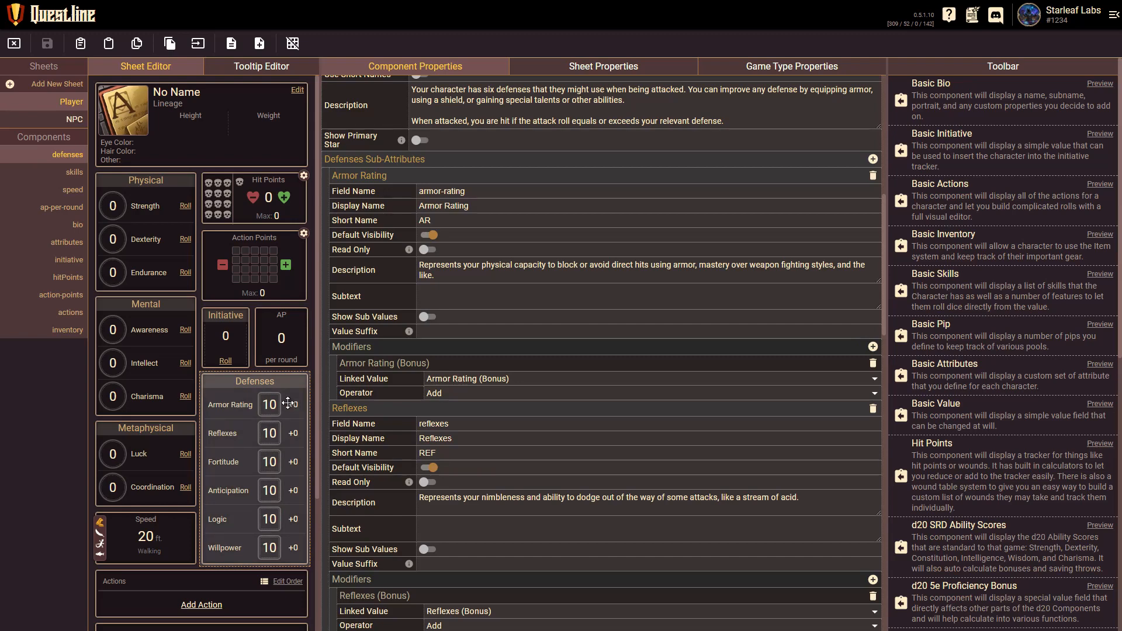
scroll(456, 387, down, 2)
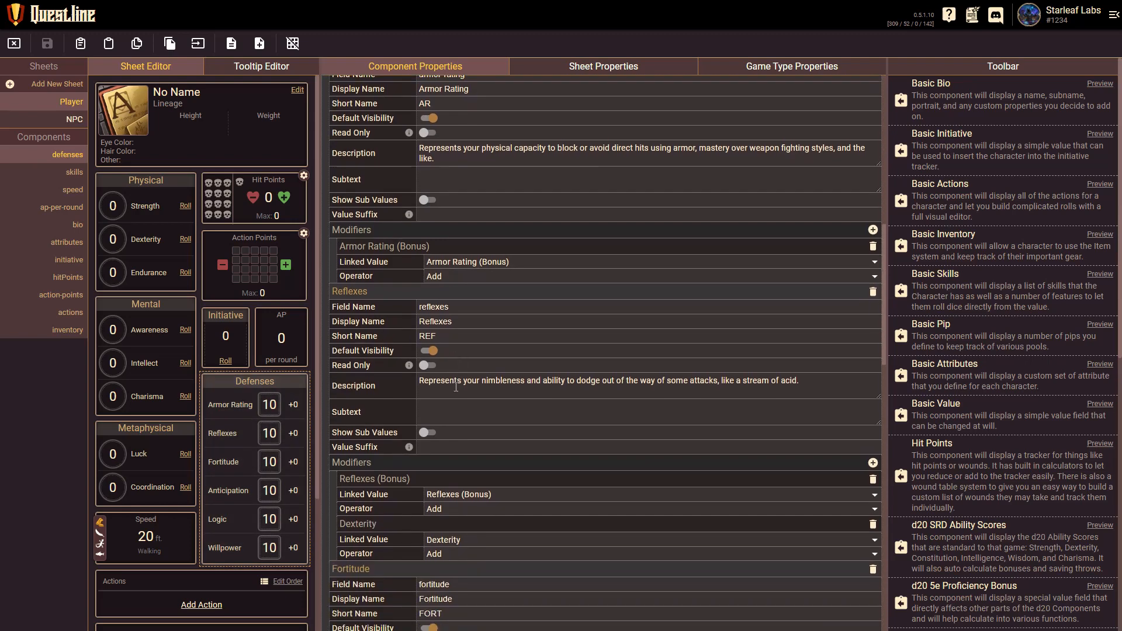
scroll(451, 364, up, 2)
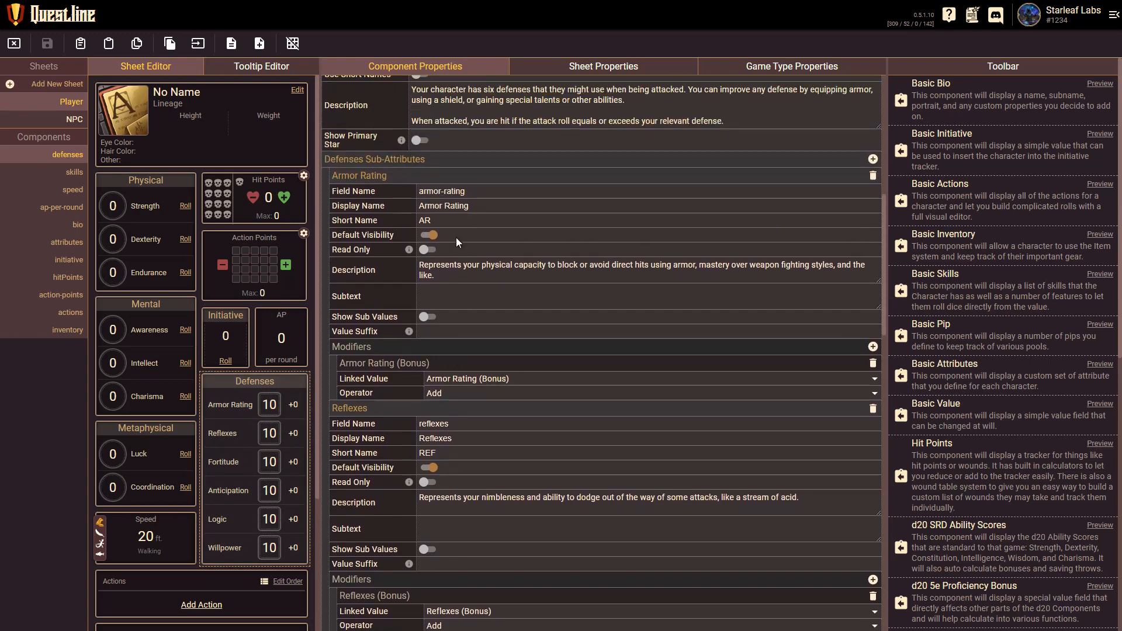
scroll(471, 307, down, 3)
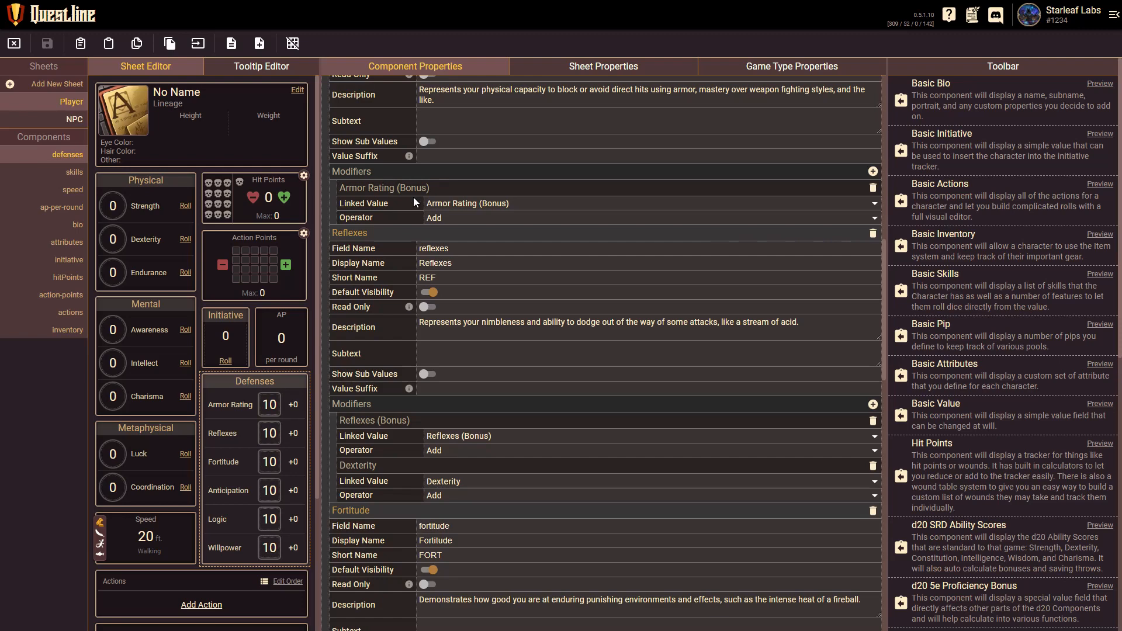
scroll(427, 204, up, 2)
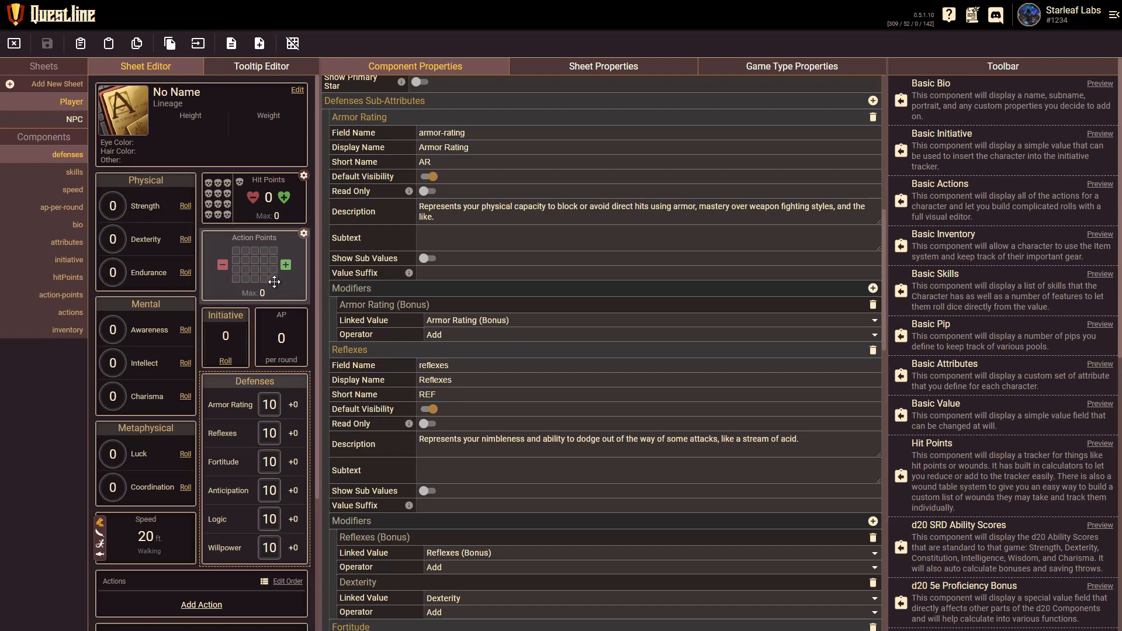
scroll(494, 426, down, 3)
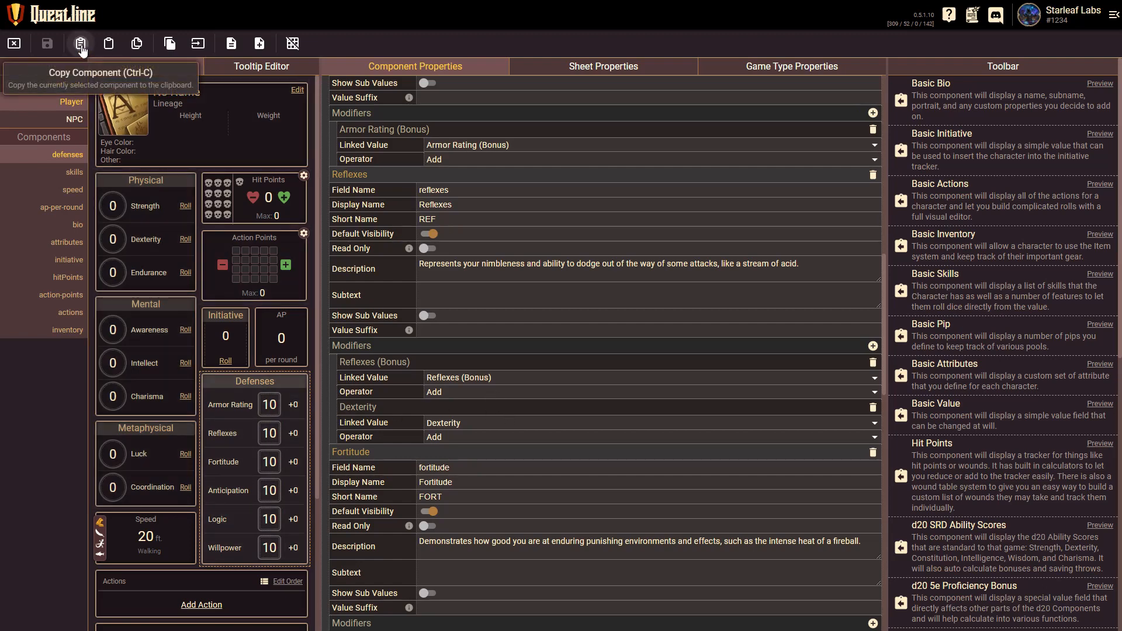
Copy the Player sheet's defenses component into the NPC sheet and save the game type
click(71, 120)
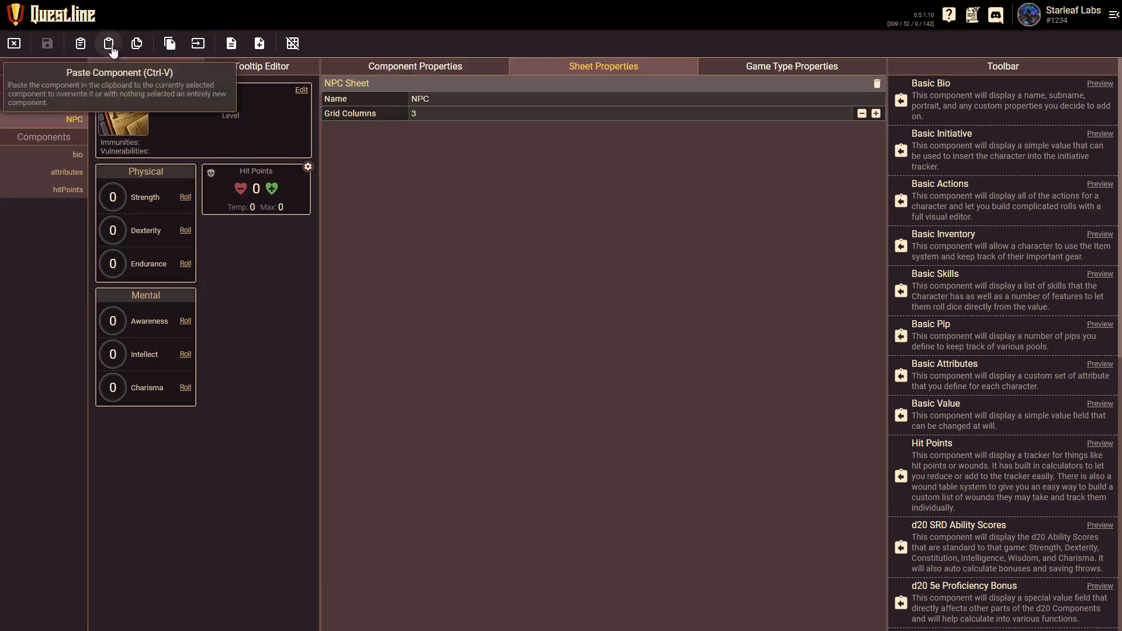
click(109, 47)
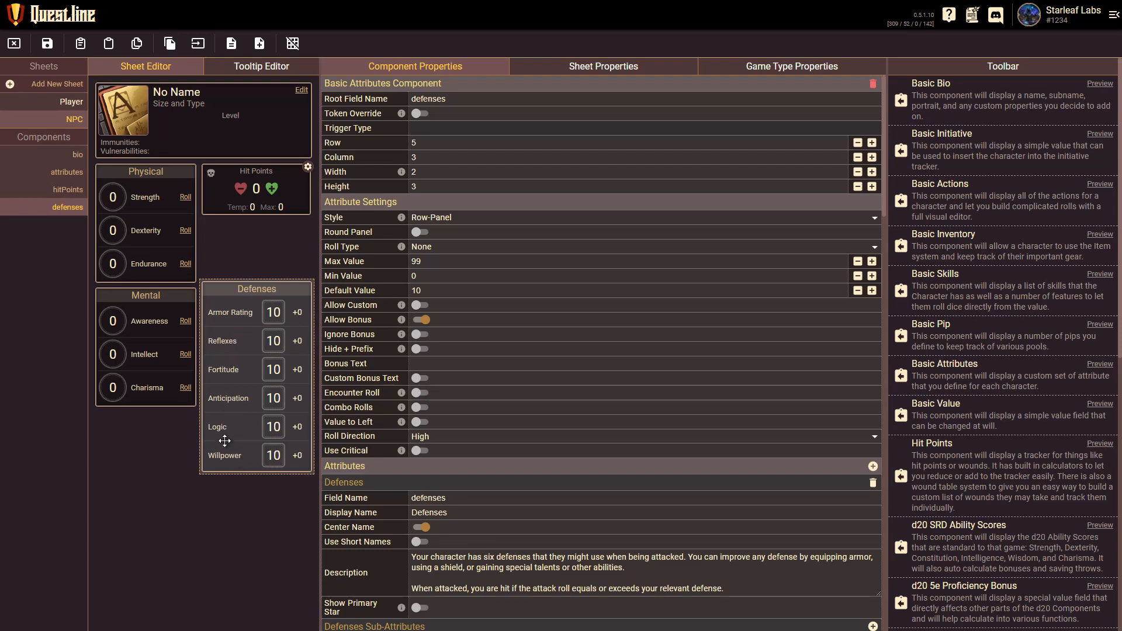
click(47, 43)
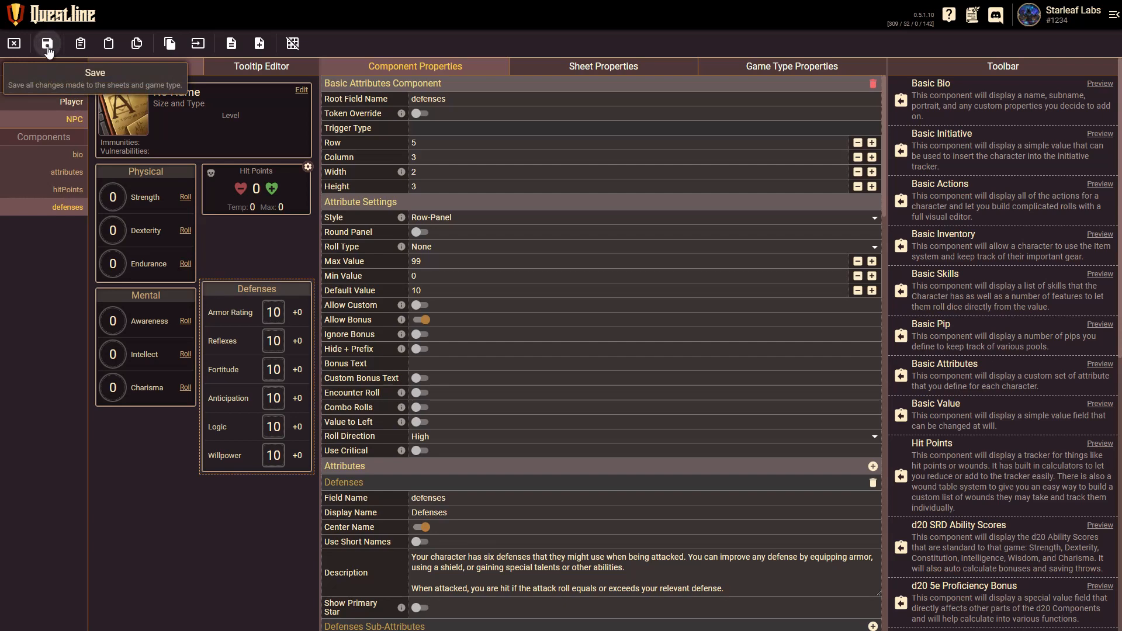
Return to the map, open the Goblin 1 token's sheet and enlarge its window to show all the defenses
click(14, 45)
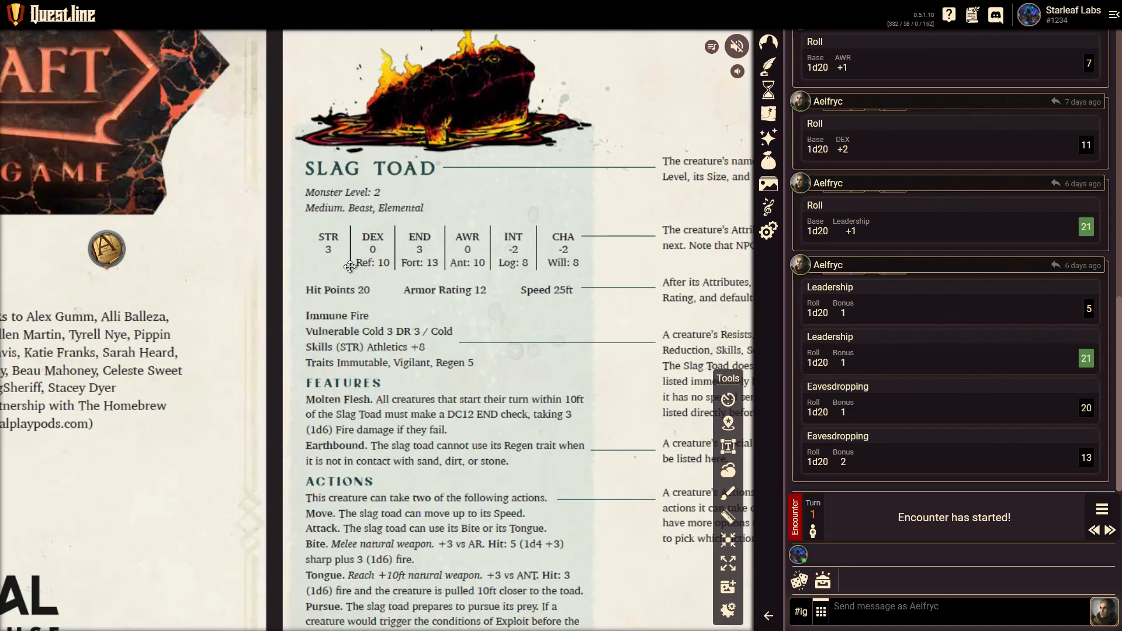
double_click(107, 249)
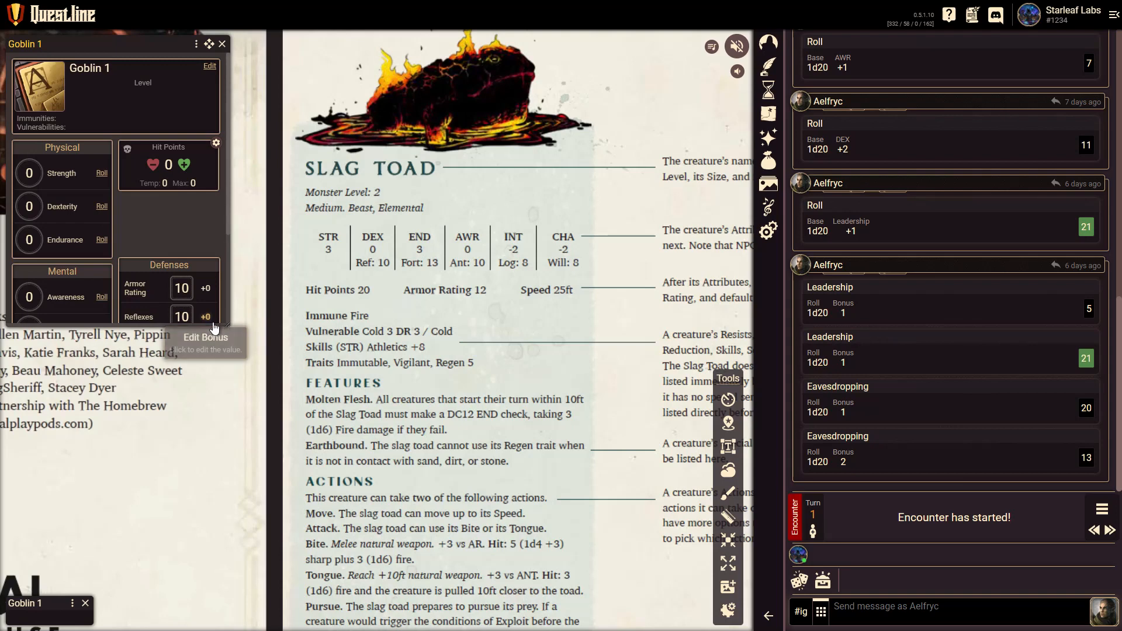
drag(228, 325, 241, 497)
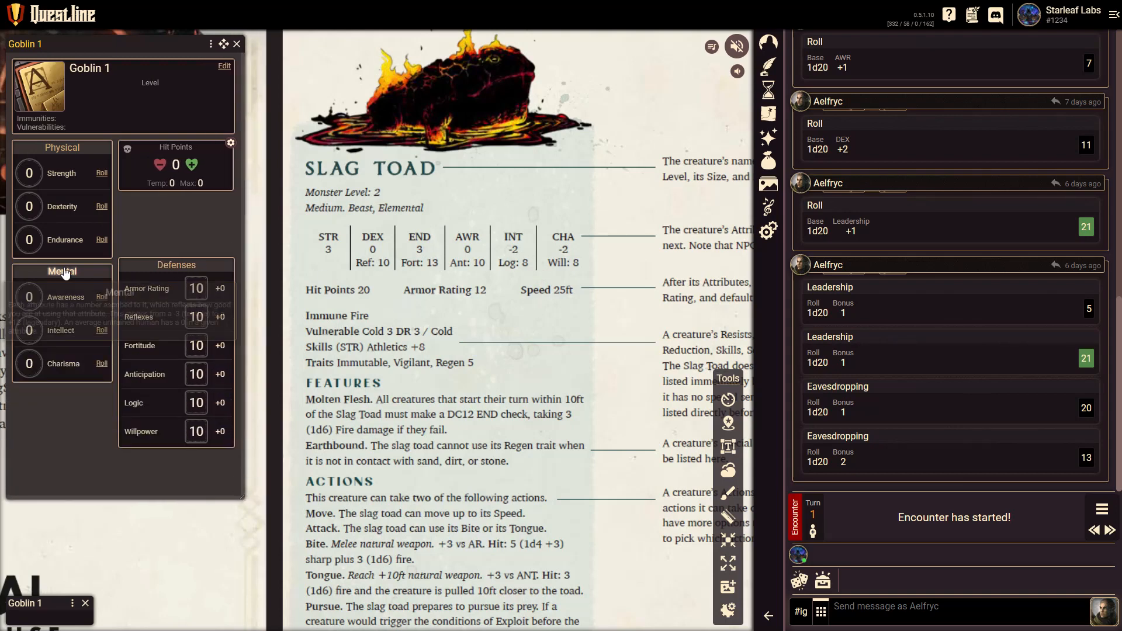
Set Goblin 1's Charisma and Intellect attributes to -2 each
click(31, 364)
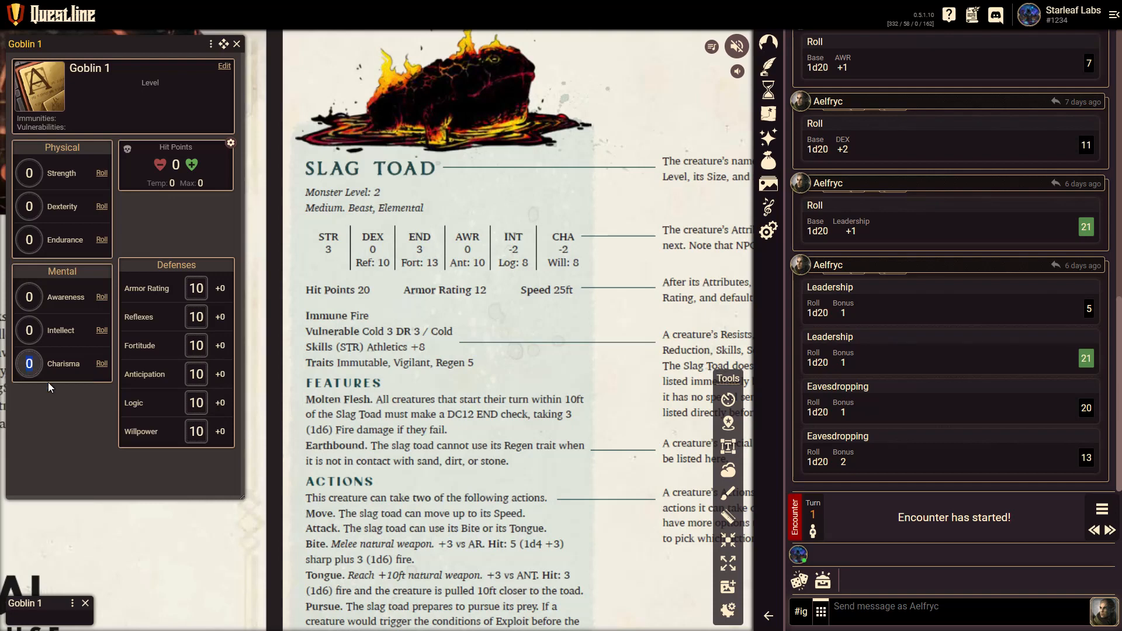
text(-2)
key(Return)
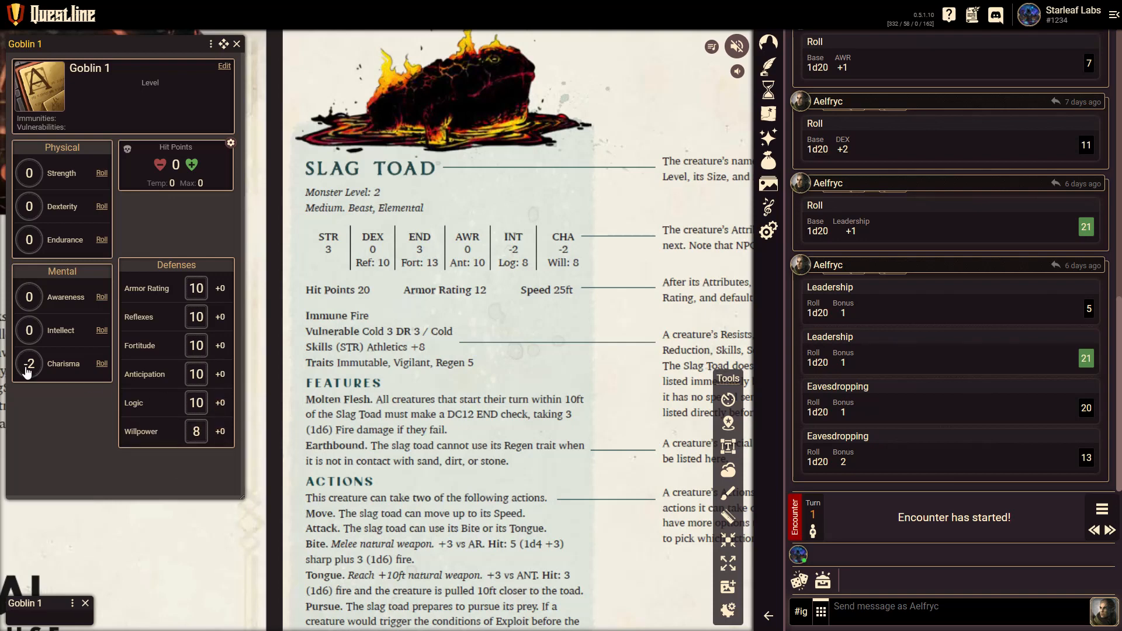
click(29, 334)
key(Return)
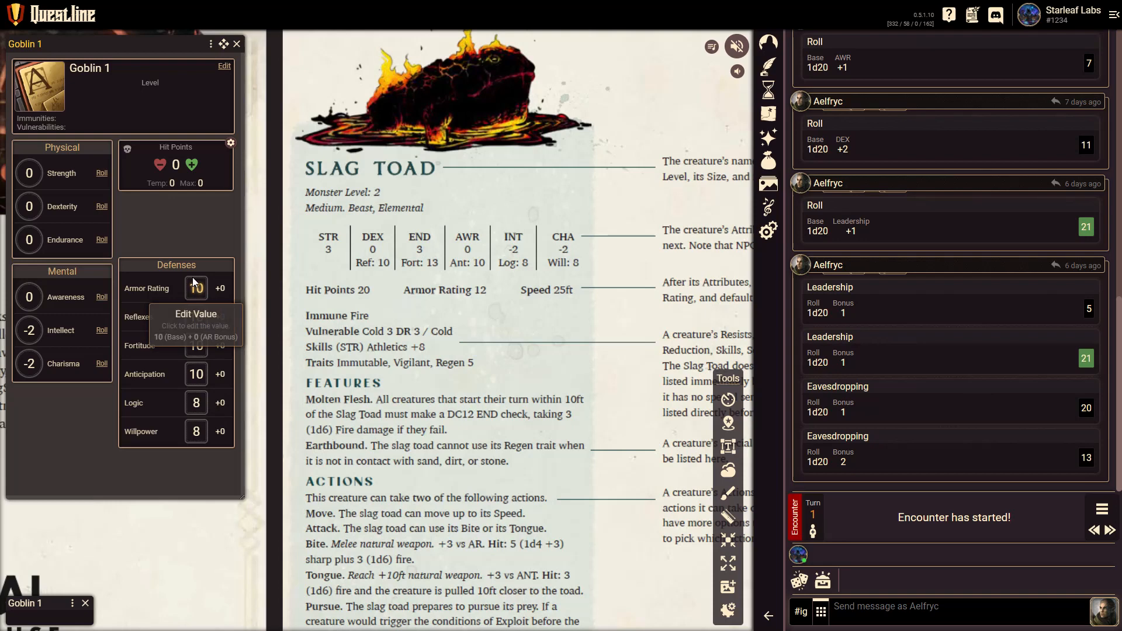
mouse_move(197, 270)
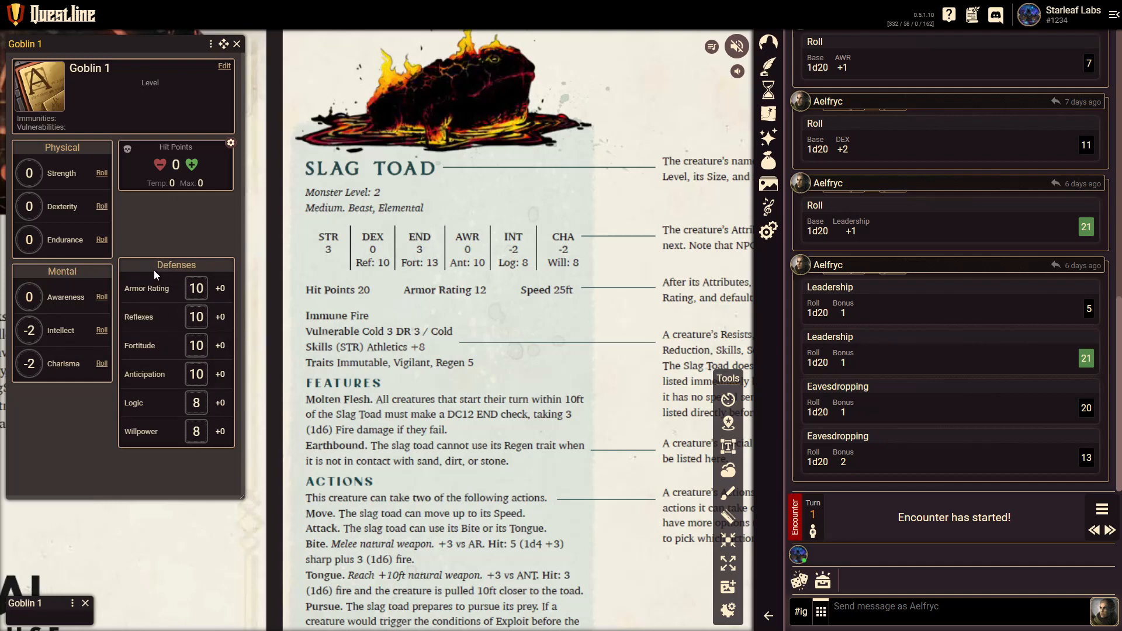
mouse_move(174, 273)
Reopen the game type for editing and show the properties of the Player sheet's speed component
click(773, 235)
click(732, 89)
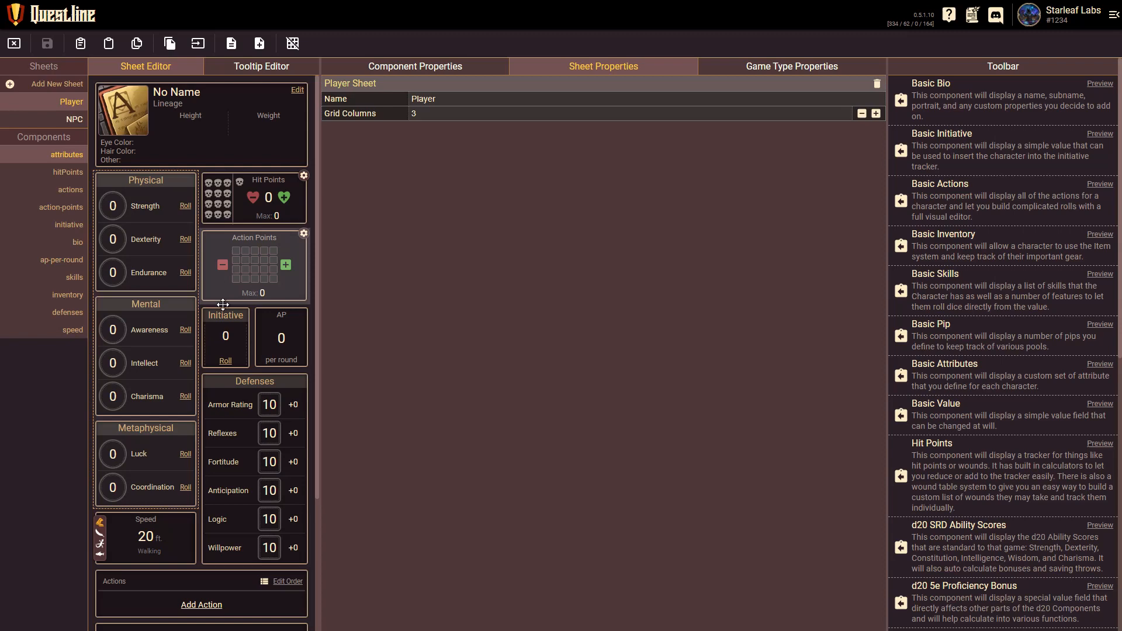
click(149, 530)
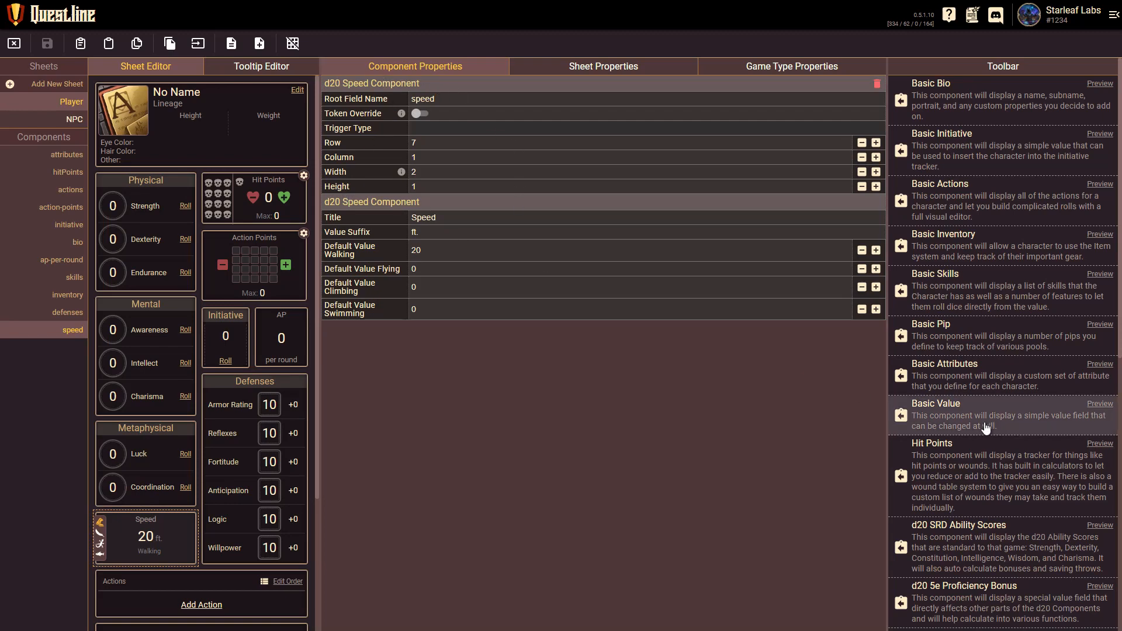
Examine the available sheet components, from the basic ones through the d20, World of Darkness and Blades in the Dark ones
scroll(1007, 345, down, 4)
scroll(1007, 344, down, 2)
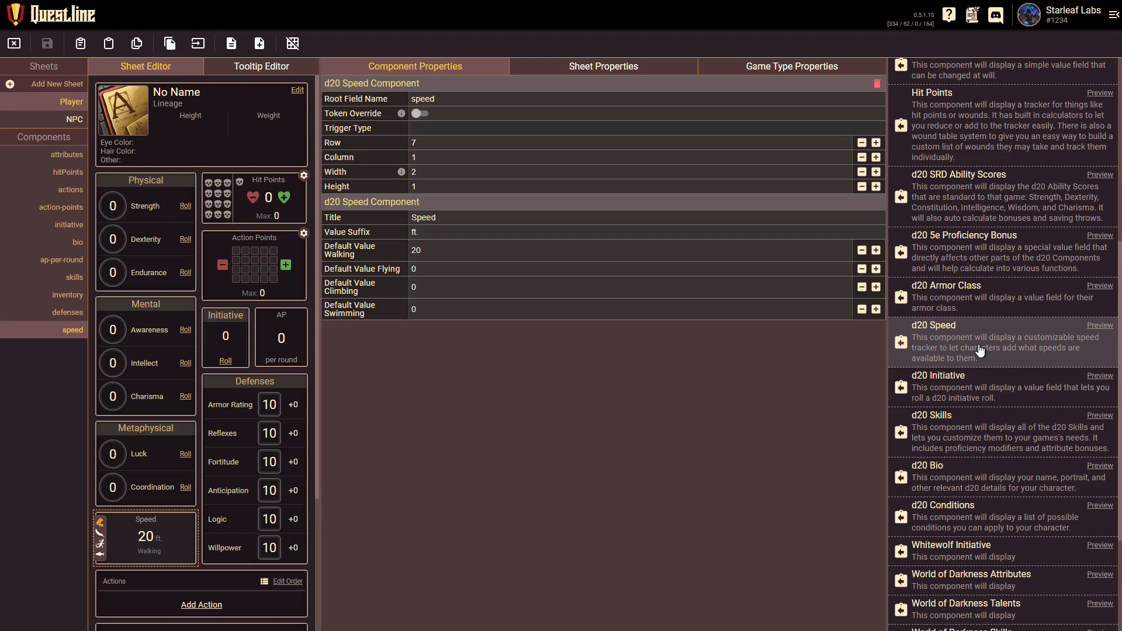
scroll(982, 342, up, 2)
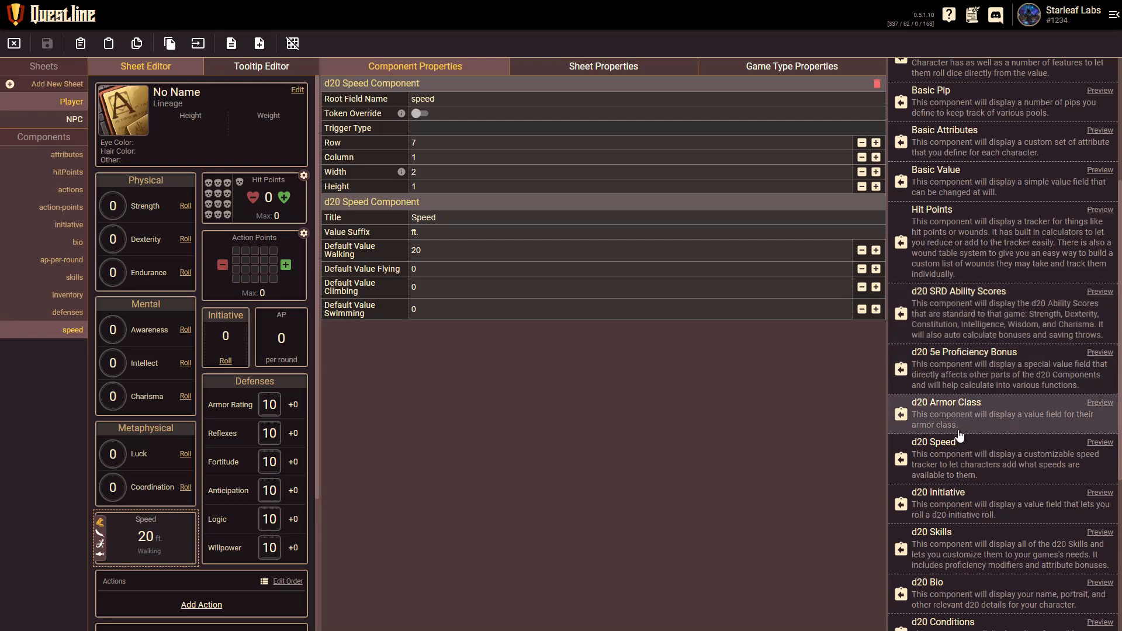
scroll(978, 573, down, 2)
scroll(979, 559, down, 2)
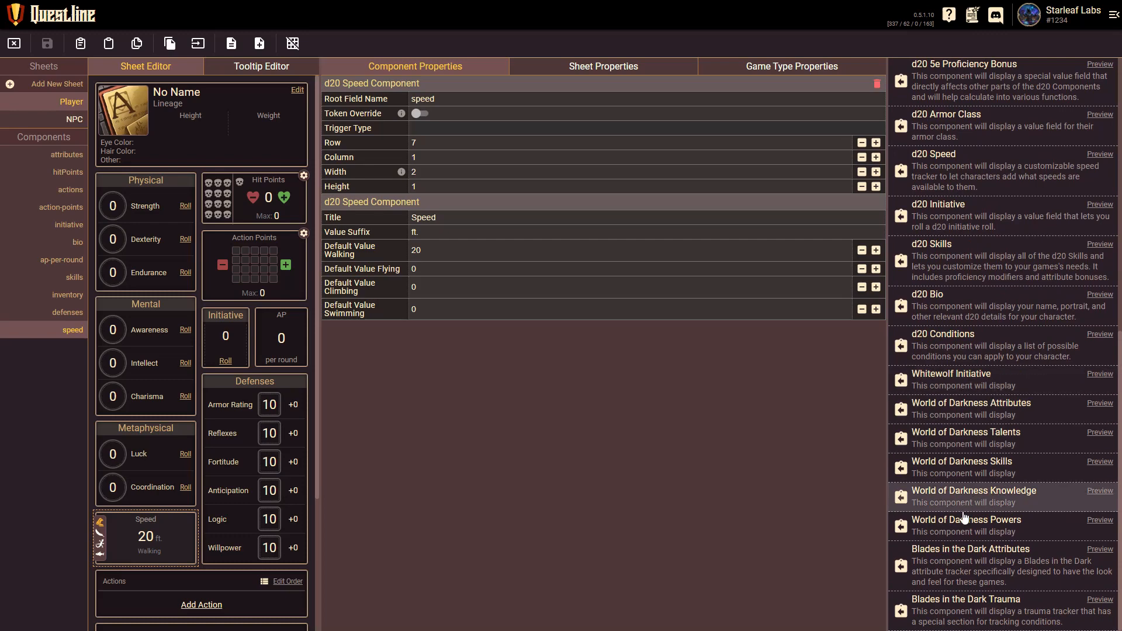
scroll(994, 556, up, 8)
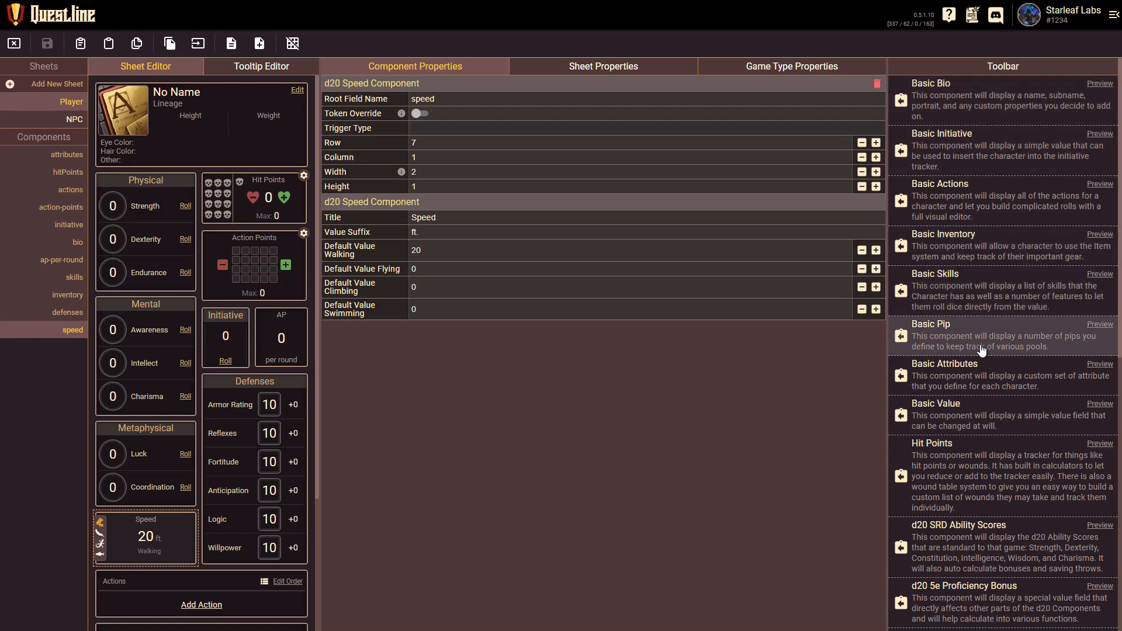
scroll(982, 349, down, 2)
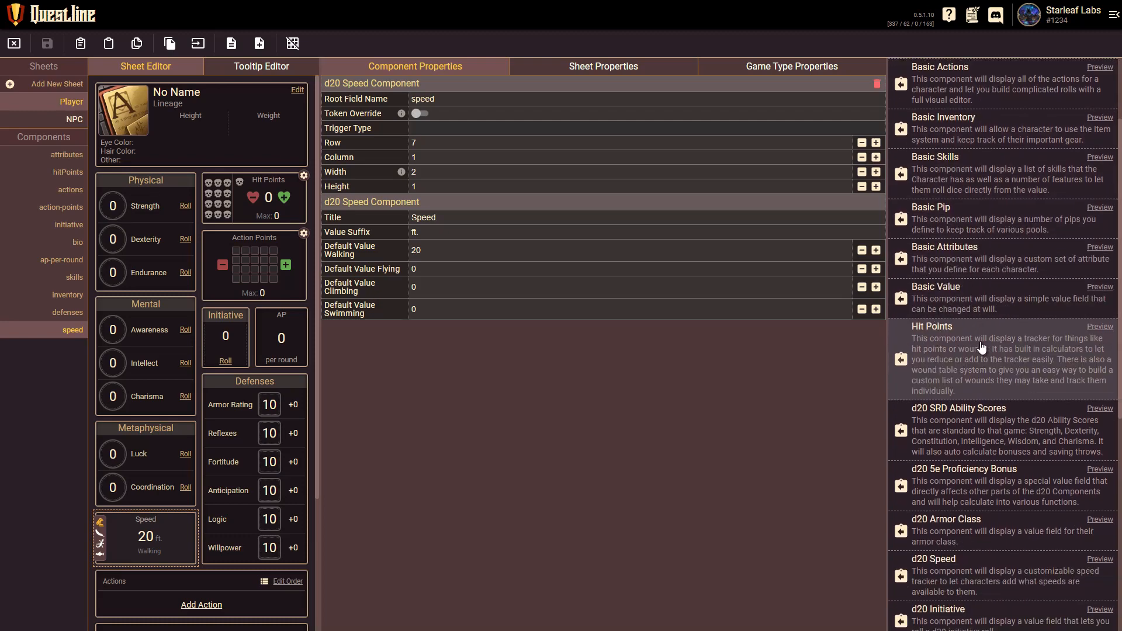
scroll(983, 350, down, 3)
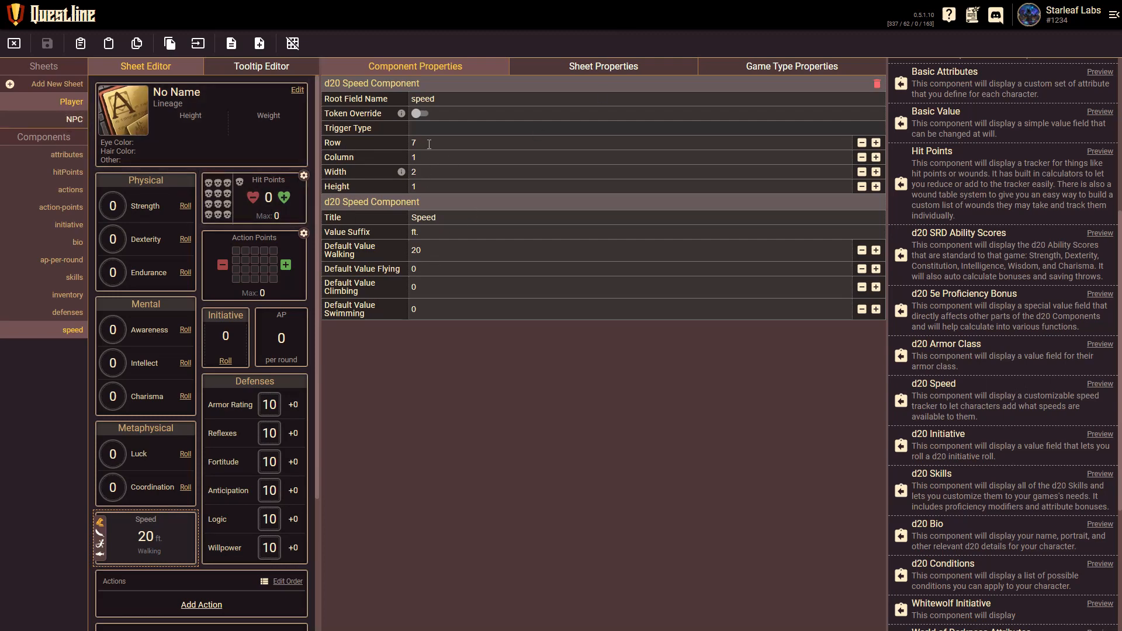
Add a d20 Speed component to the NPC sheet and place it in row 7 with a width of 2
click(76, 120)
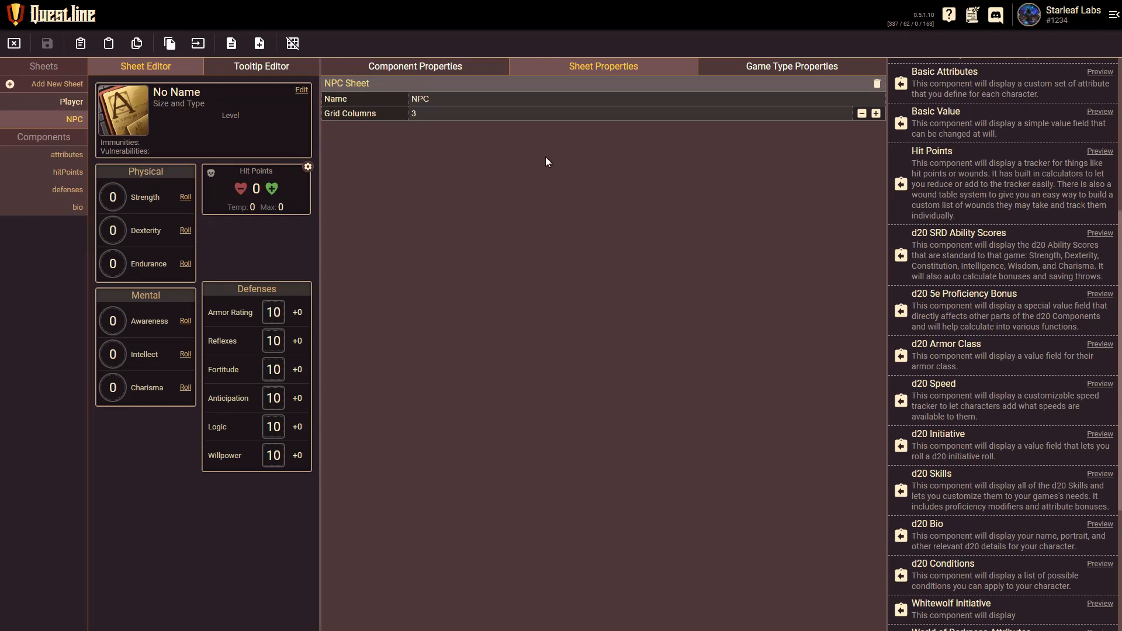
click(901, 401)
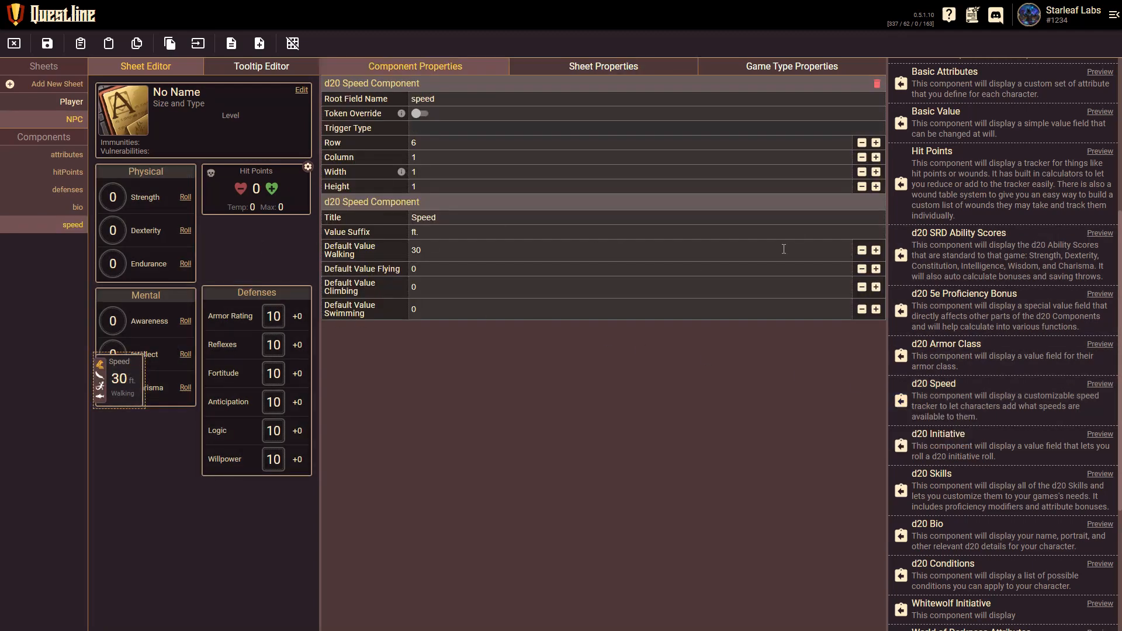
click(876, 173)
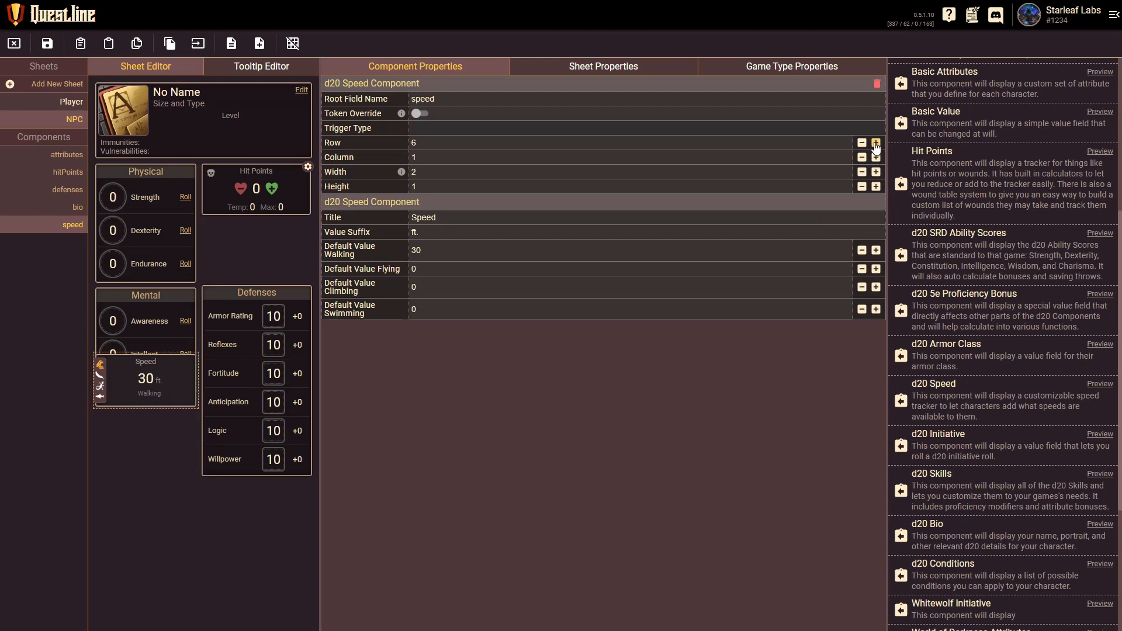
click(877, 143)
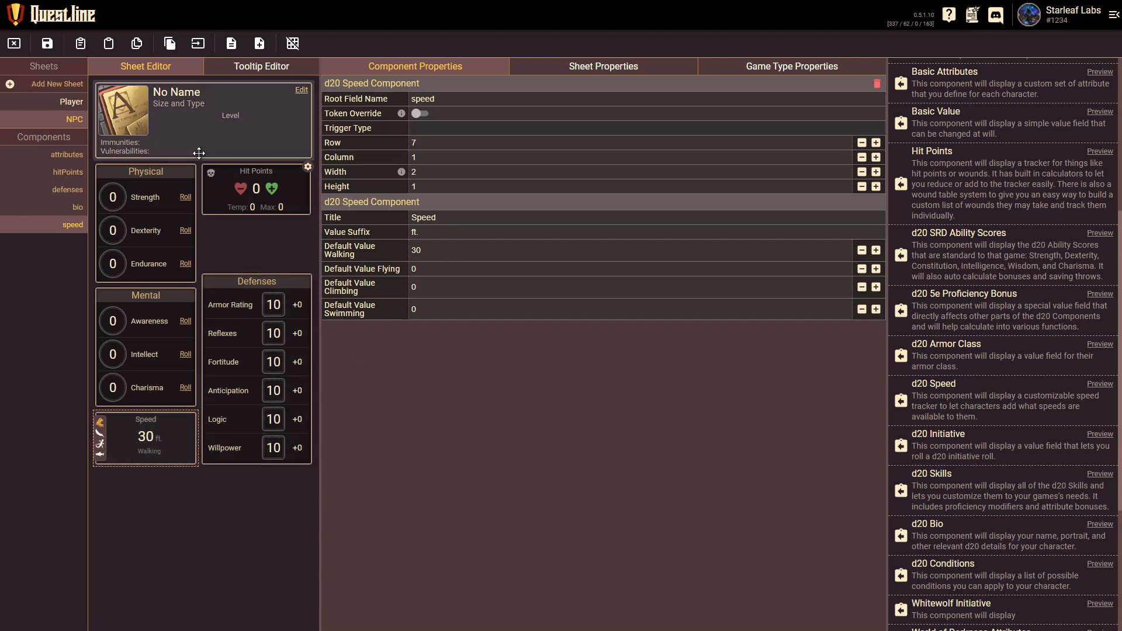
Save and close the game type, and open the Goblin 1 token's sheet on the map
click(14, 43)
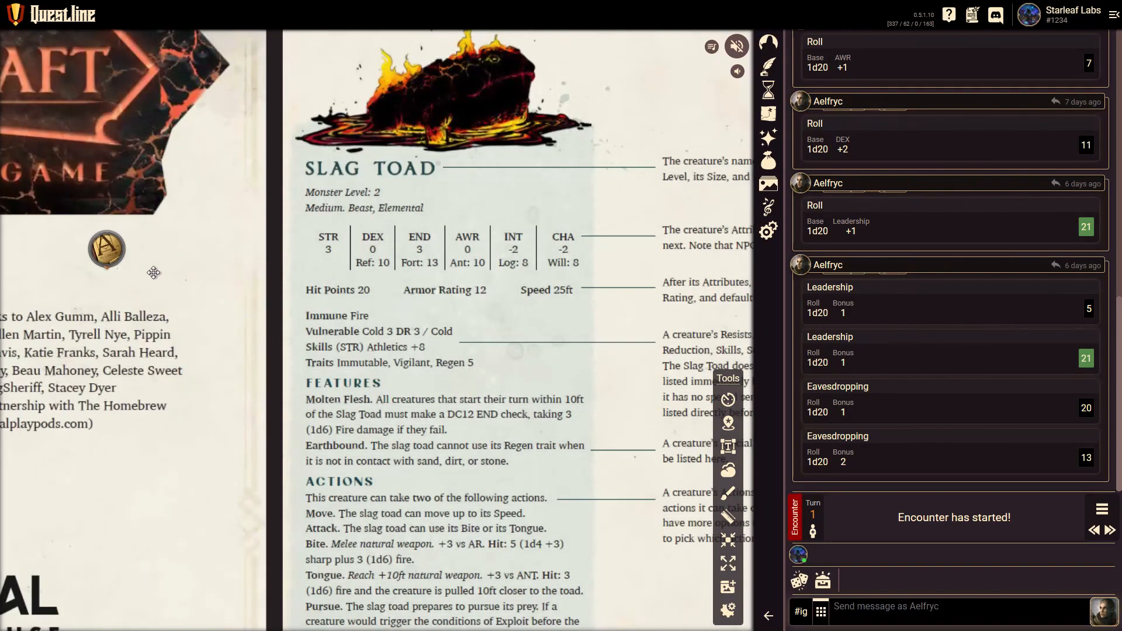
click(114, 252)
double_click(115, 255)
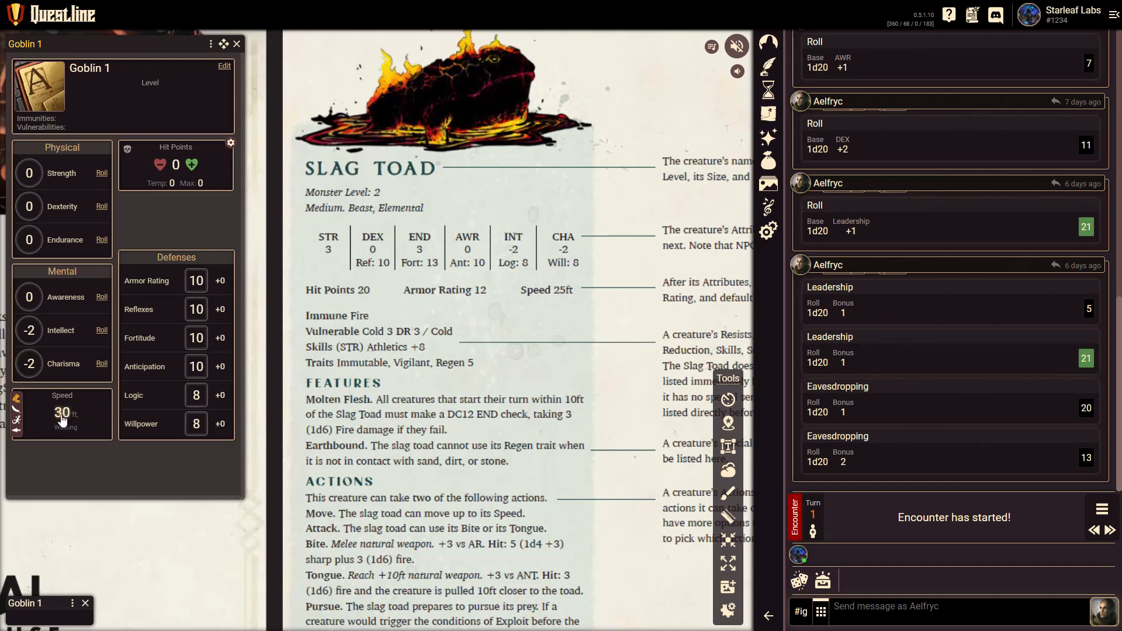
Give Goblin 1 a climbing speed of 20 ft
click(17, 421)
text(20)
key(Return)
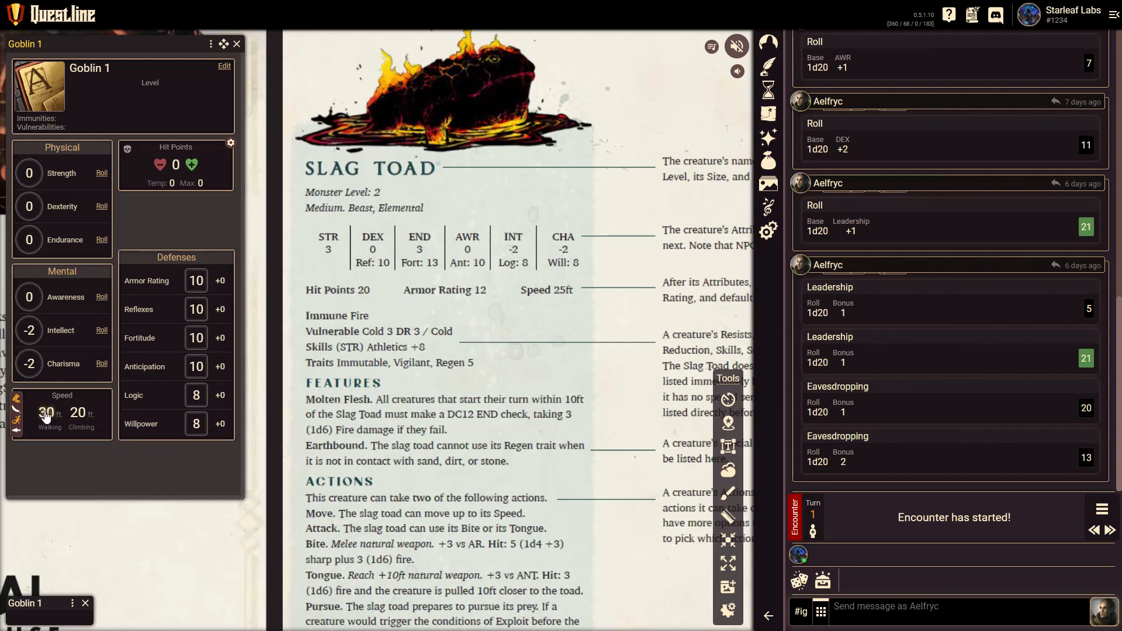
In the MythCraft game type, set the NPC speed component's default walking value to 20, and save and close the editor
click(769, 232)
click(738, 87)
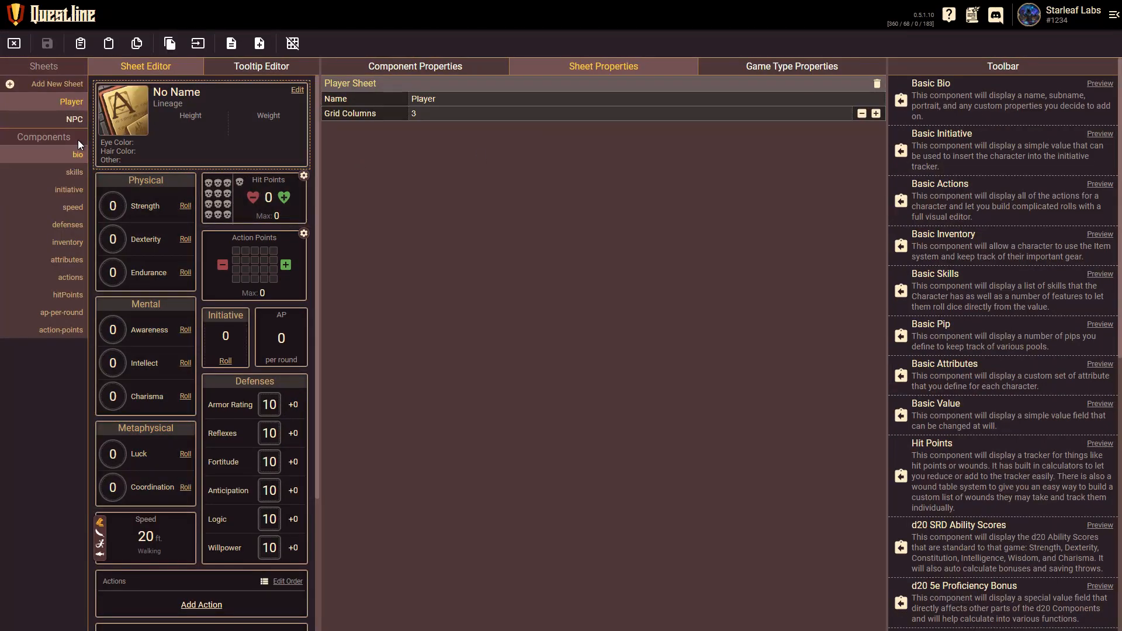
click(74, 119)
click(146, 436)
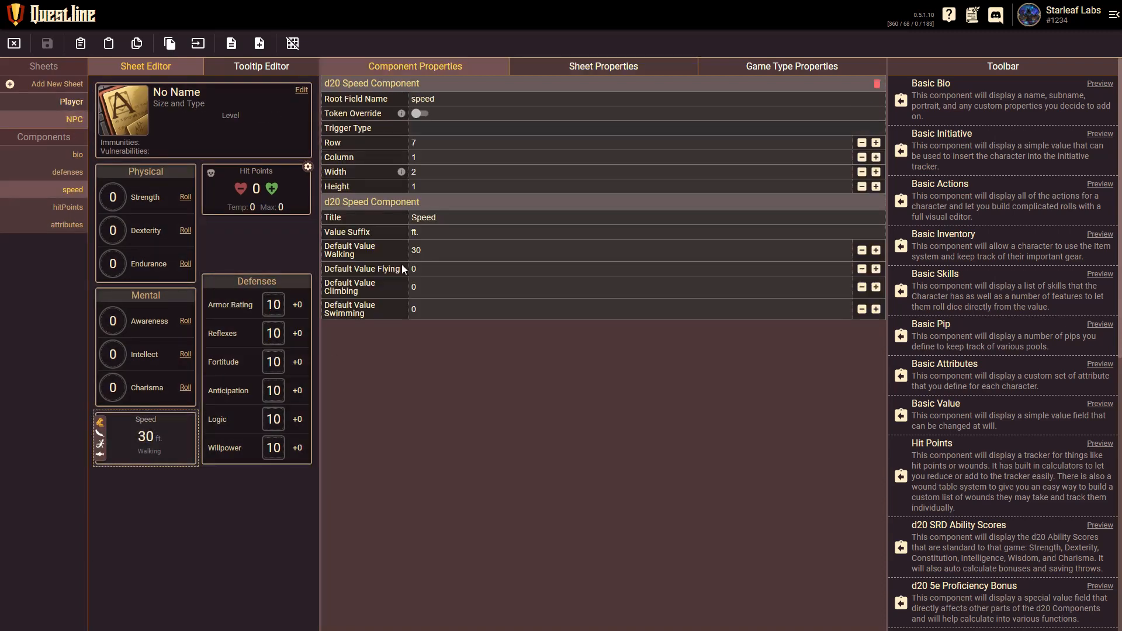
text(20)
click(49, 44)
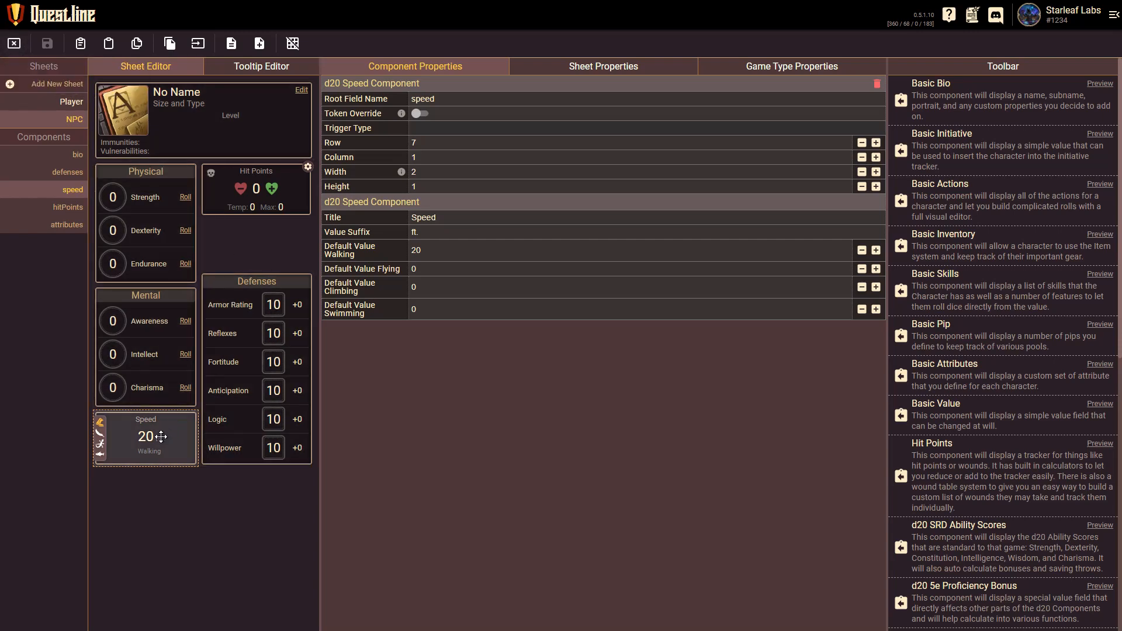
click(15, 46)
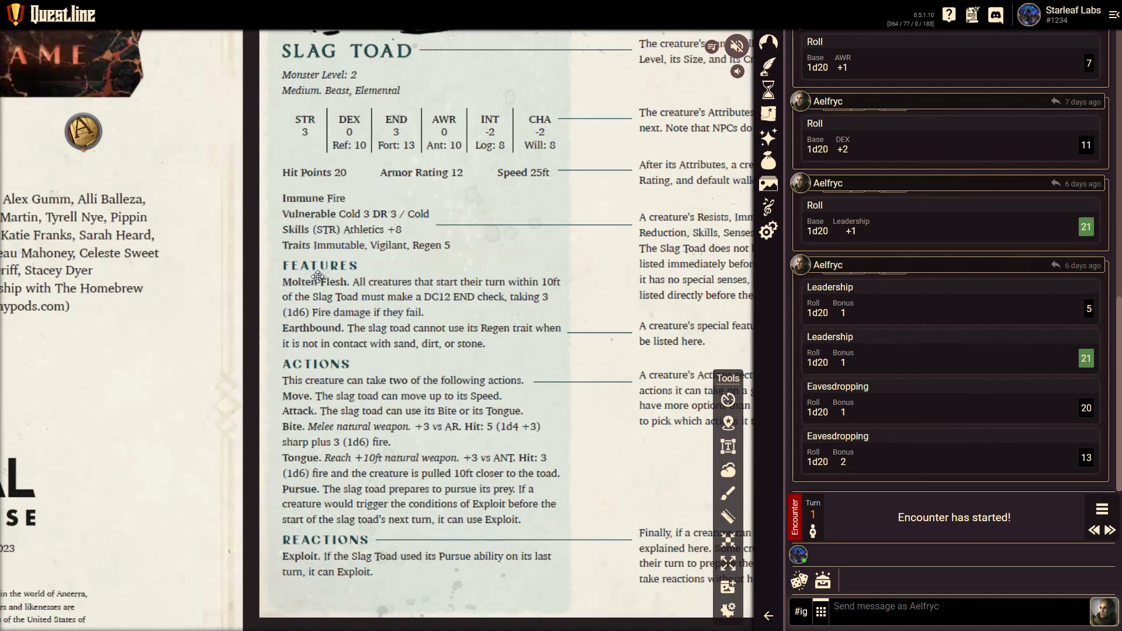
Review the Slag Toad stat block on the map, and reopen the game type at the NPC sheet's bio component
scroll(318, 278, up, 2)
scroll(319, 277, down, 2)
drag(392, 226, 358, 317)
scroll(316, 200, down, 2)
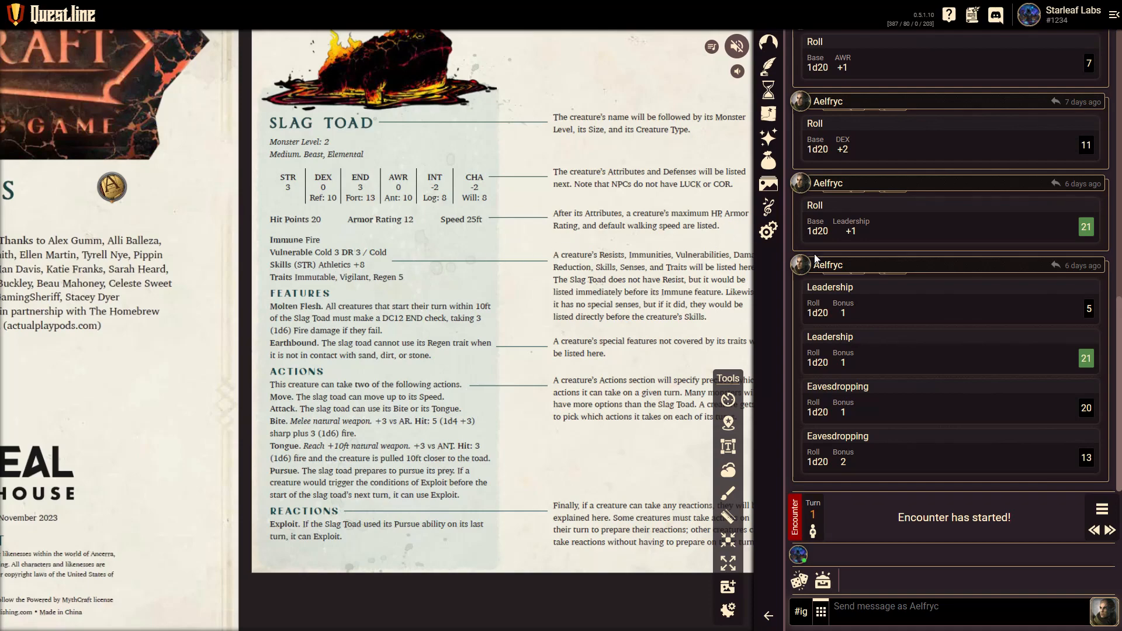
click(769, 230)
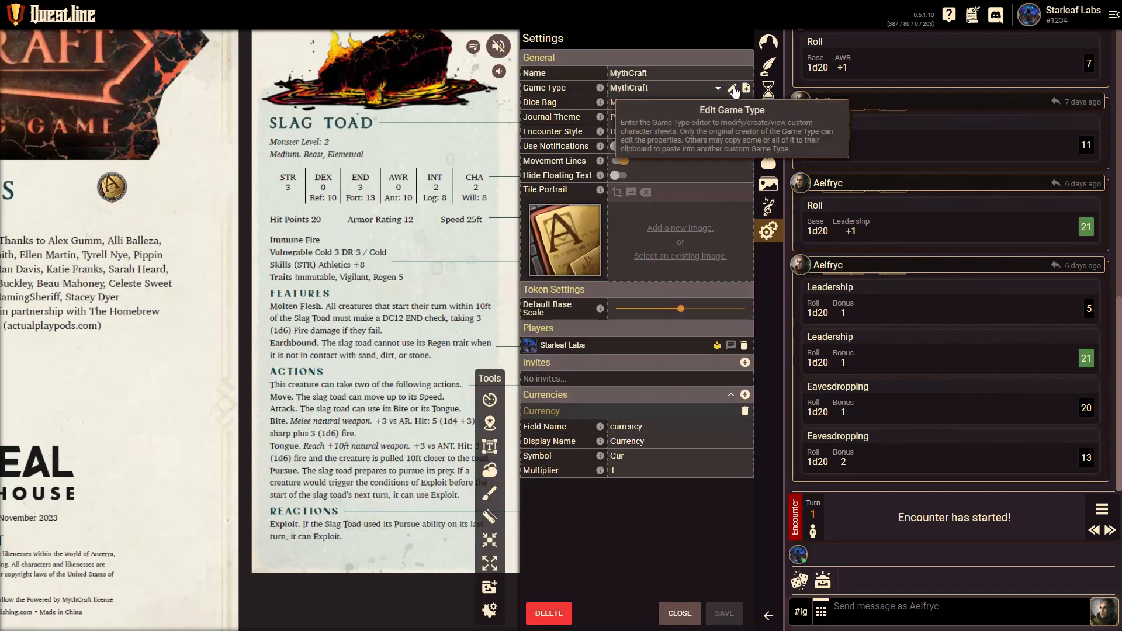
click(732, 89)
click(193, 126)
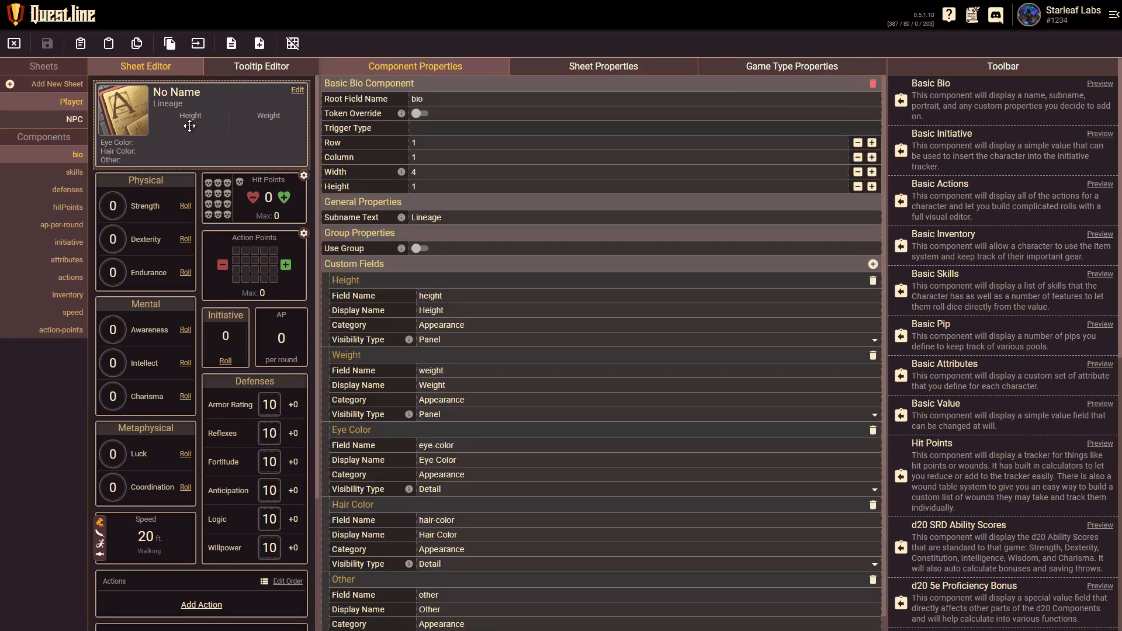
click(77, 119)
click(180, 121)
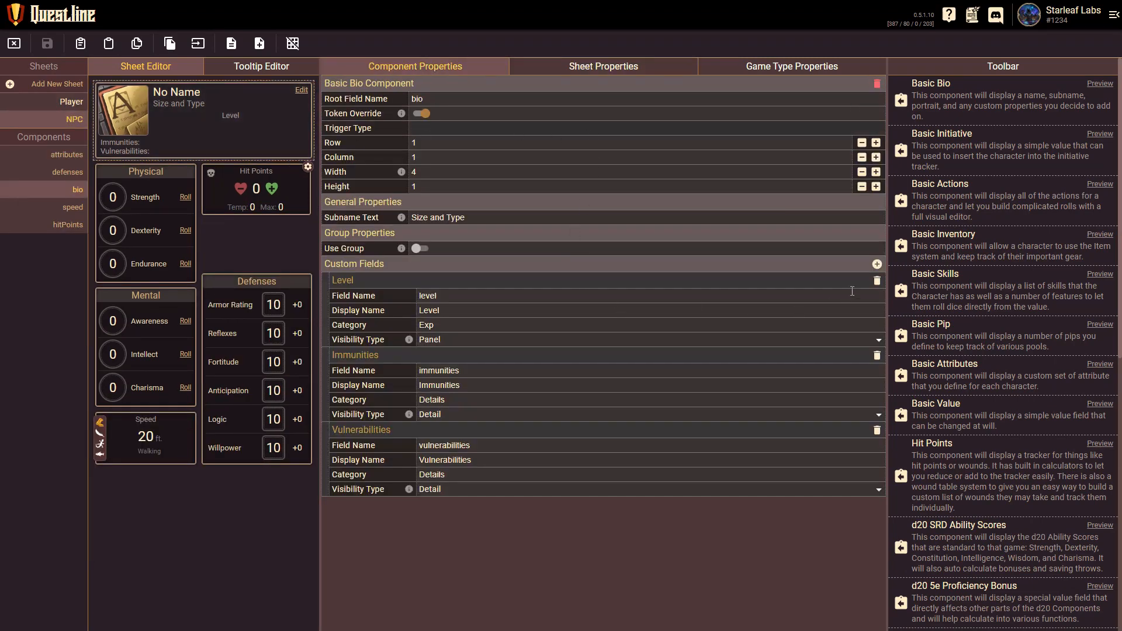
Add a custom field to the NPC bio with field name traits, display name Traits and category Details
click(876, 264)
key(ctrl+a)
text(traits)
key(Tab)
key(BackSpace)
text(TraitsDetails)
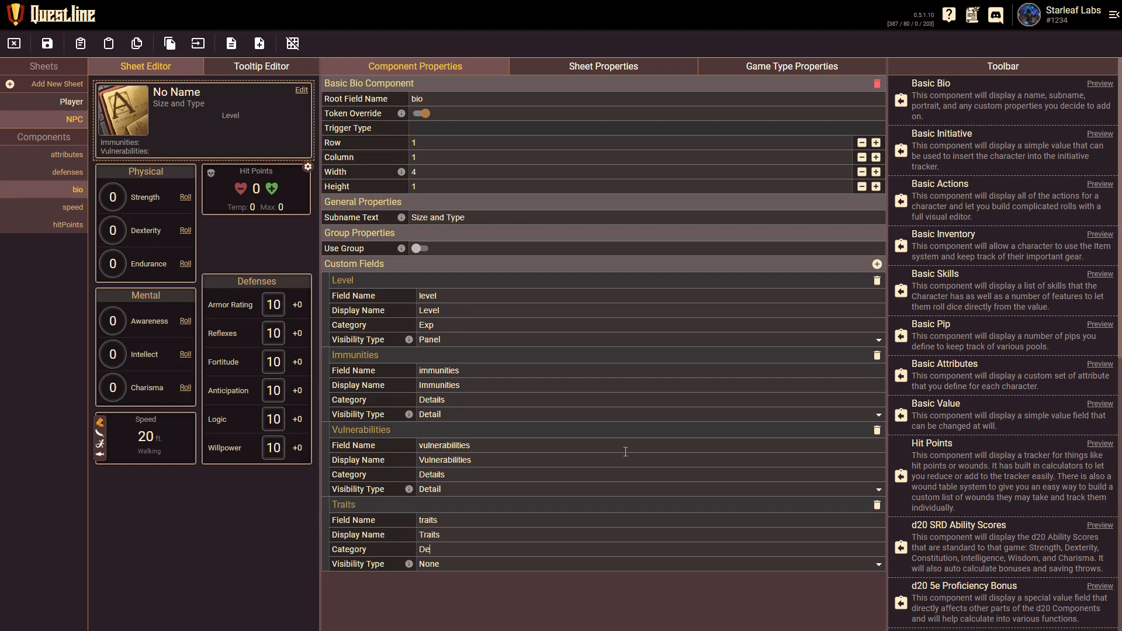
Set the Traits field's visibility type to Detail and save the game type
key(Tab)
key(Down)
key(Down)
key(Down)
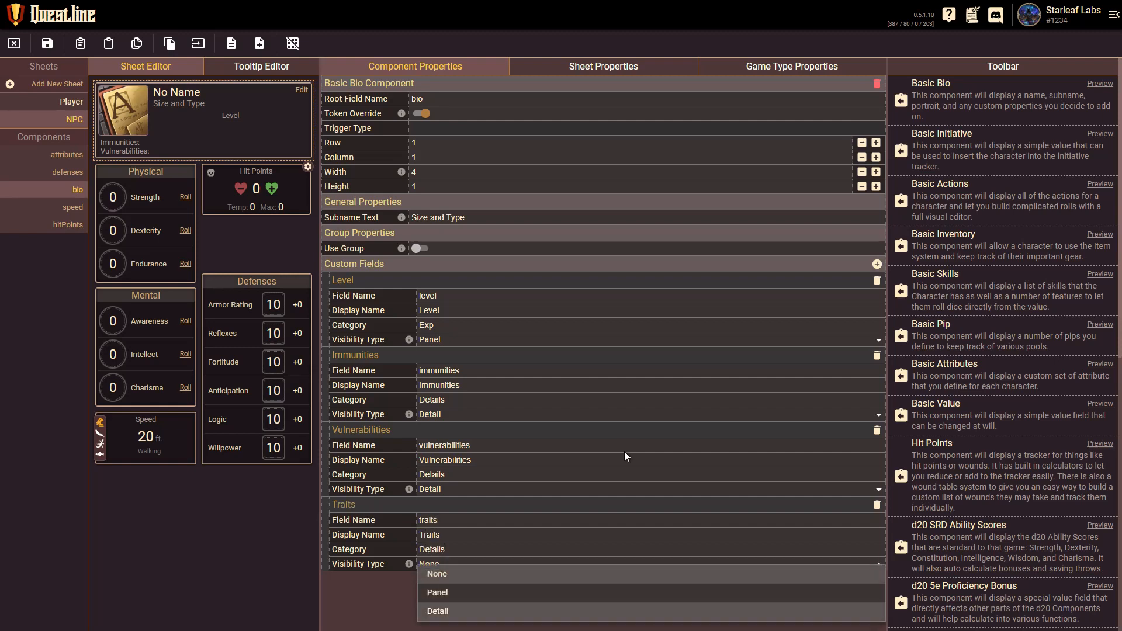
key(Return)
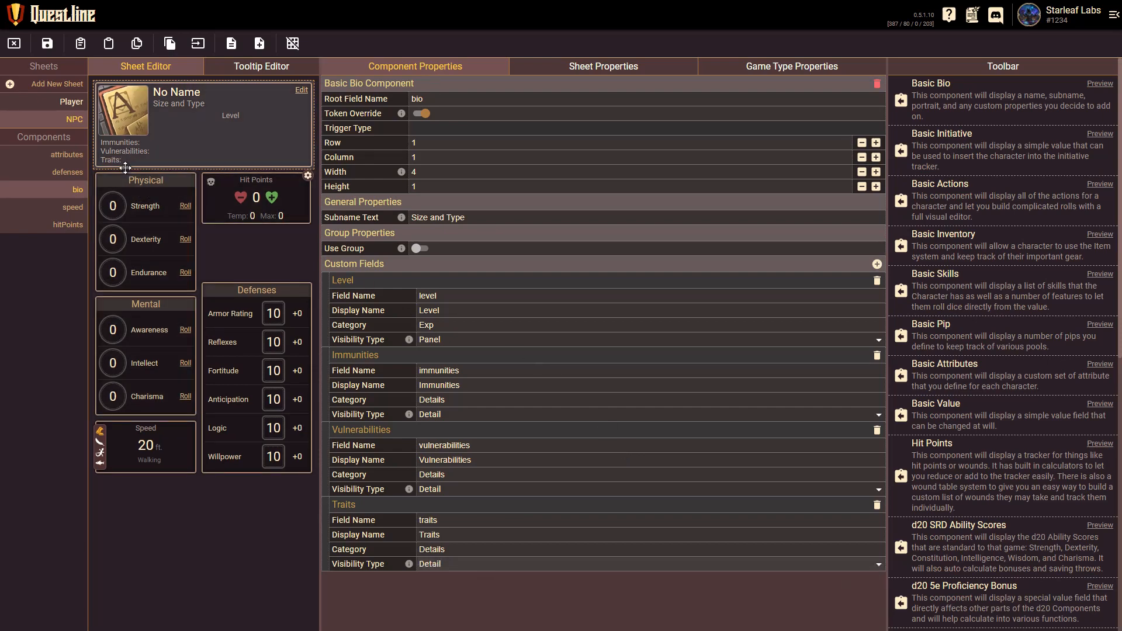
click(53, 44)
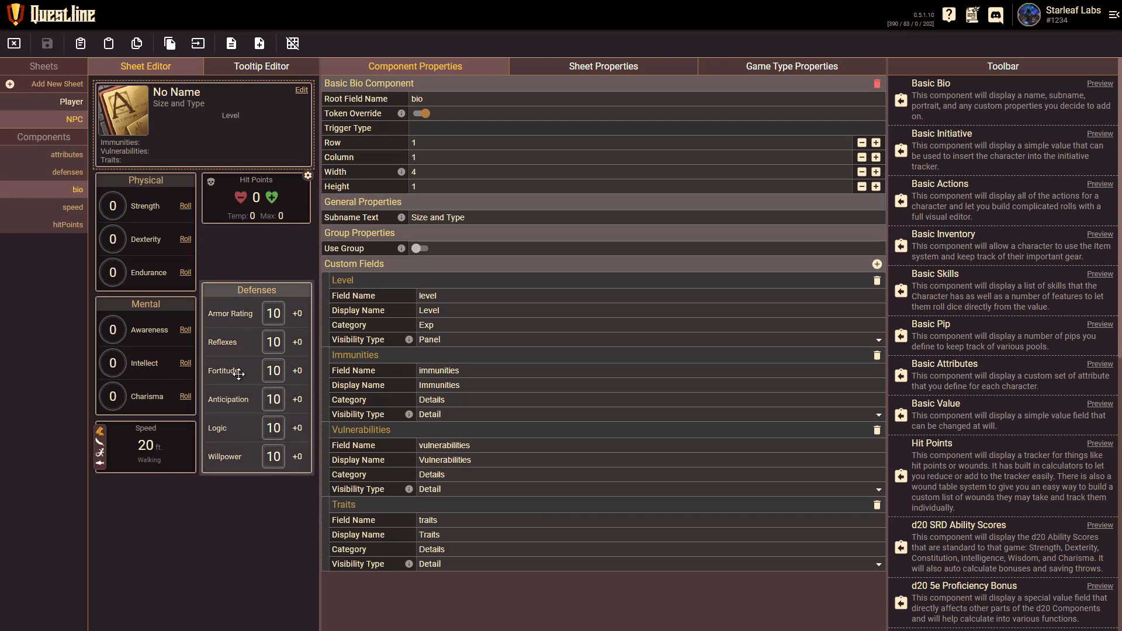
Open the Player sheet's skills component and review its View Type options, keeping Skill & Value
click(73, 103)
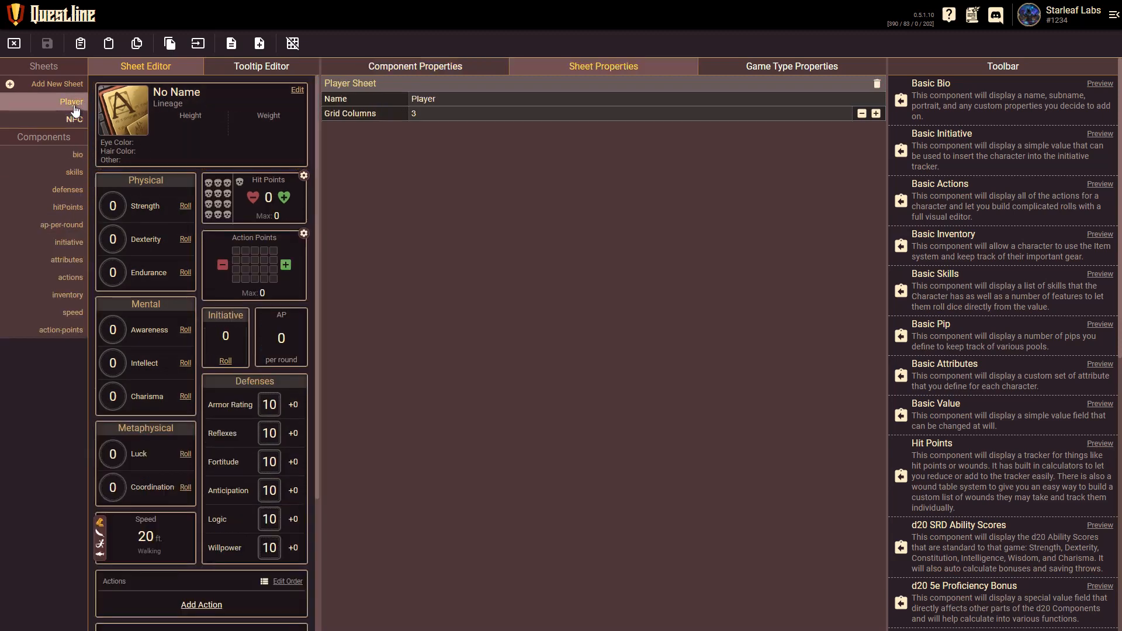
scroll(198, 359, down, 3)
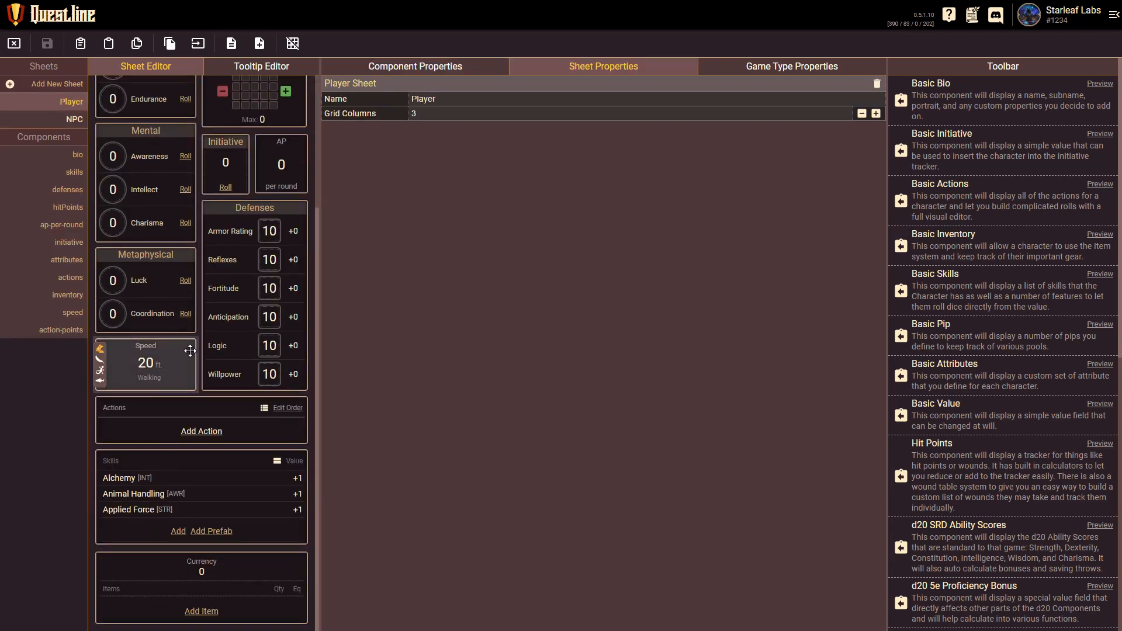
scroll(193, 398, up, 3)
scroll(219, 479, down, 3)
click(226, 503)
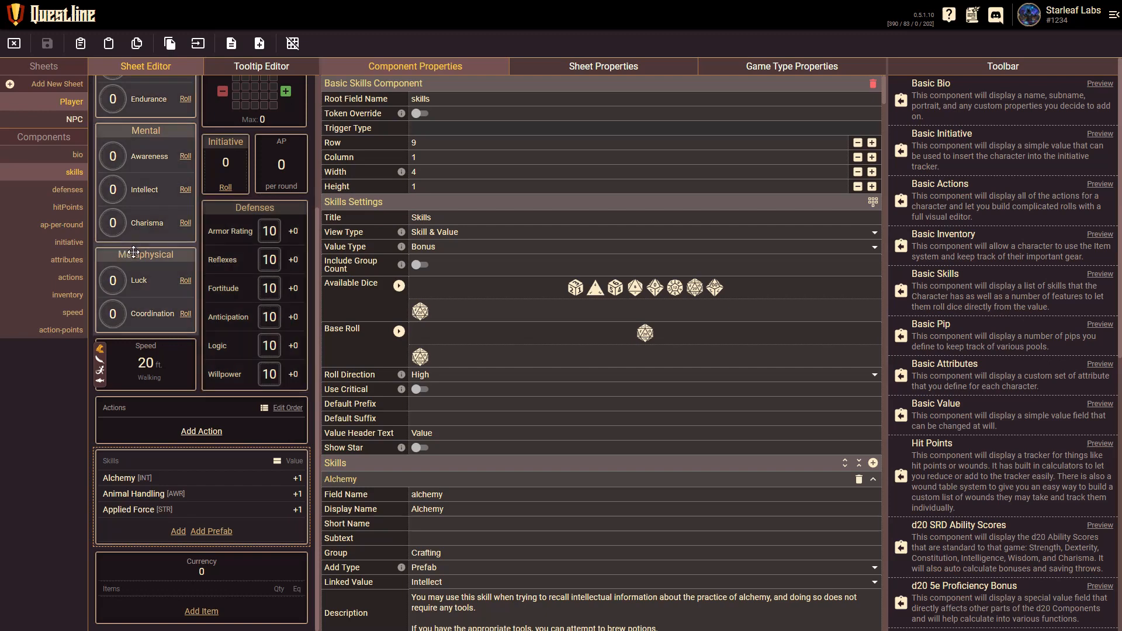
click(476, 233)
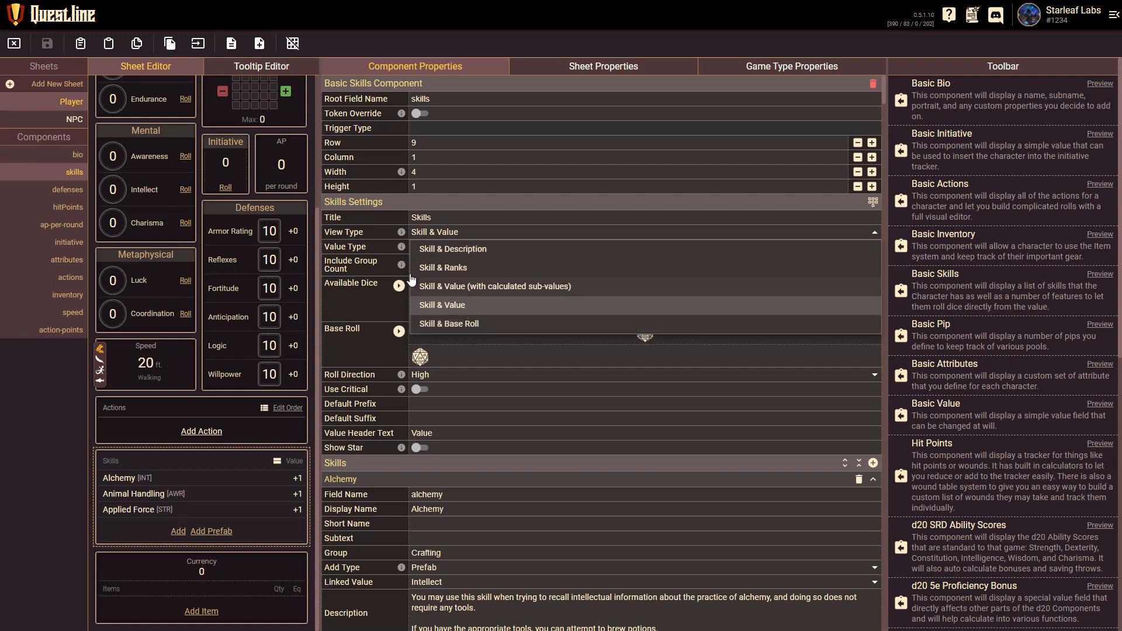
click(468, 308)
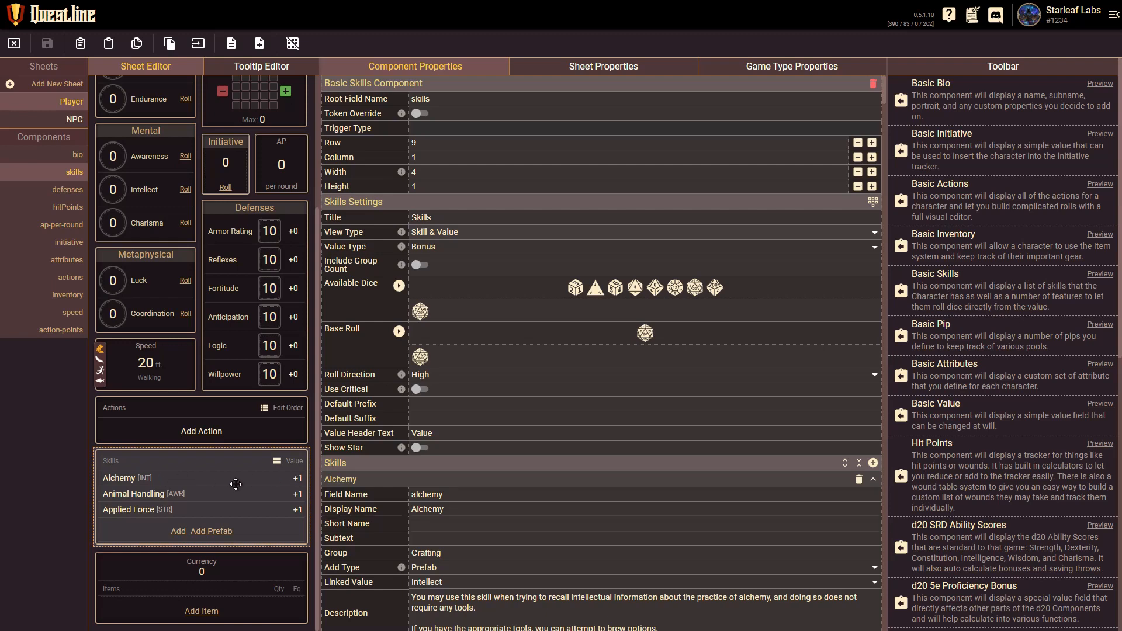
Examine the Player sheet's skill entries and the values that Alchemy's Linked Value can refer to
scroll(395, 401, down, 1)
scroll(395, 401, down, 5)
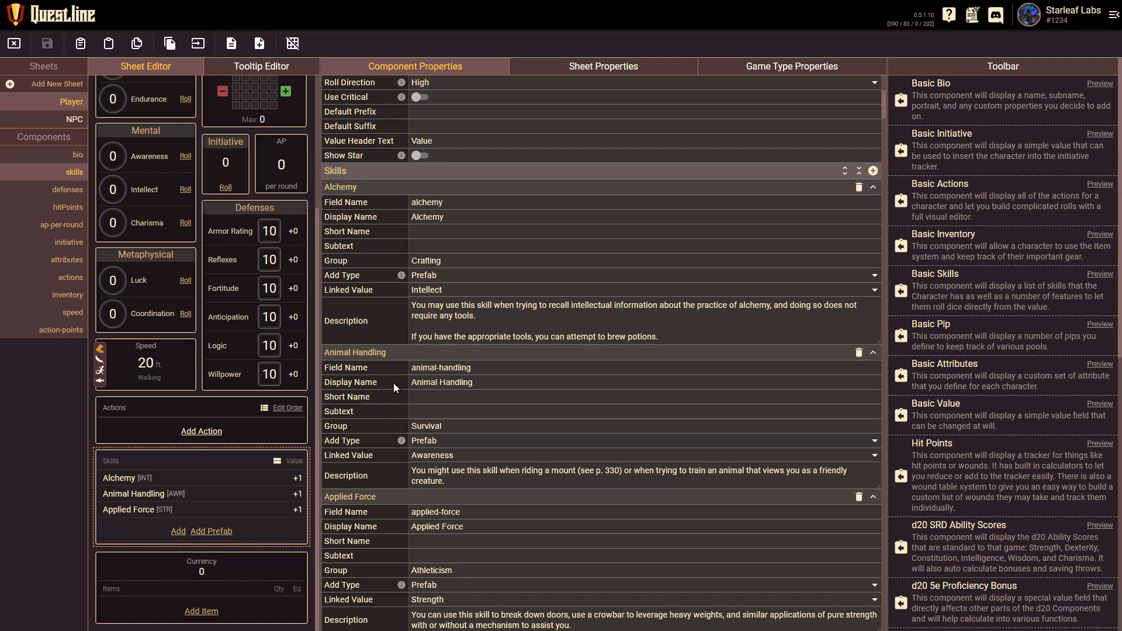
scroll(401, 408, up, 1)
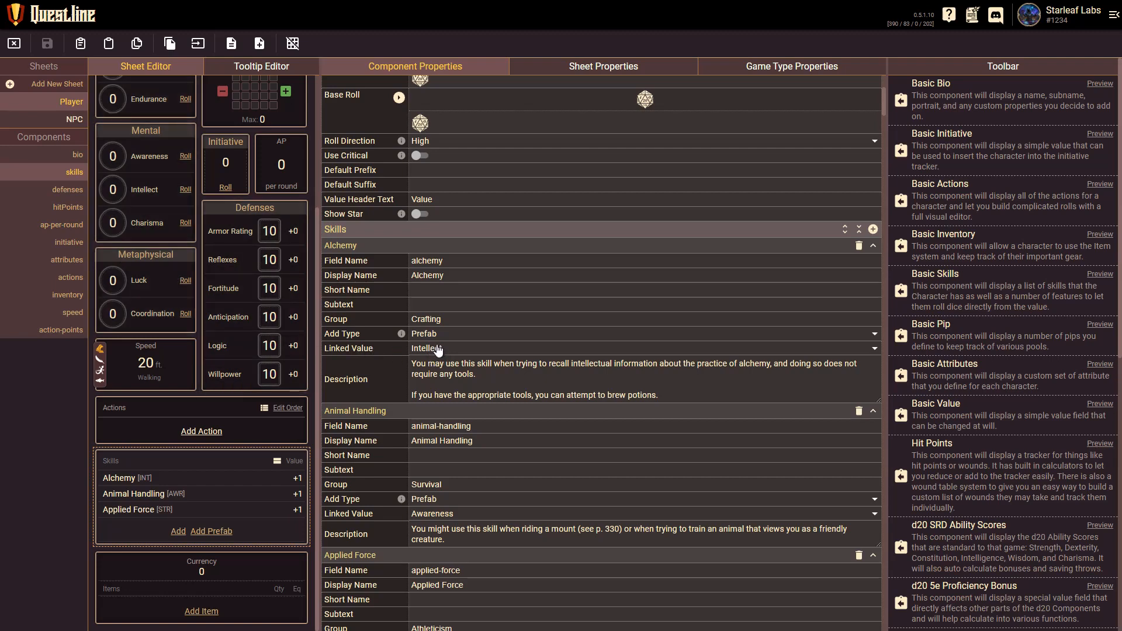
scroll(425, 271, up, 1)
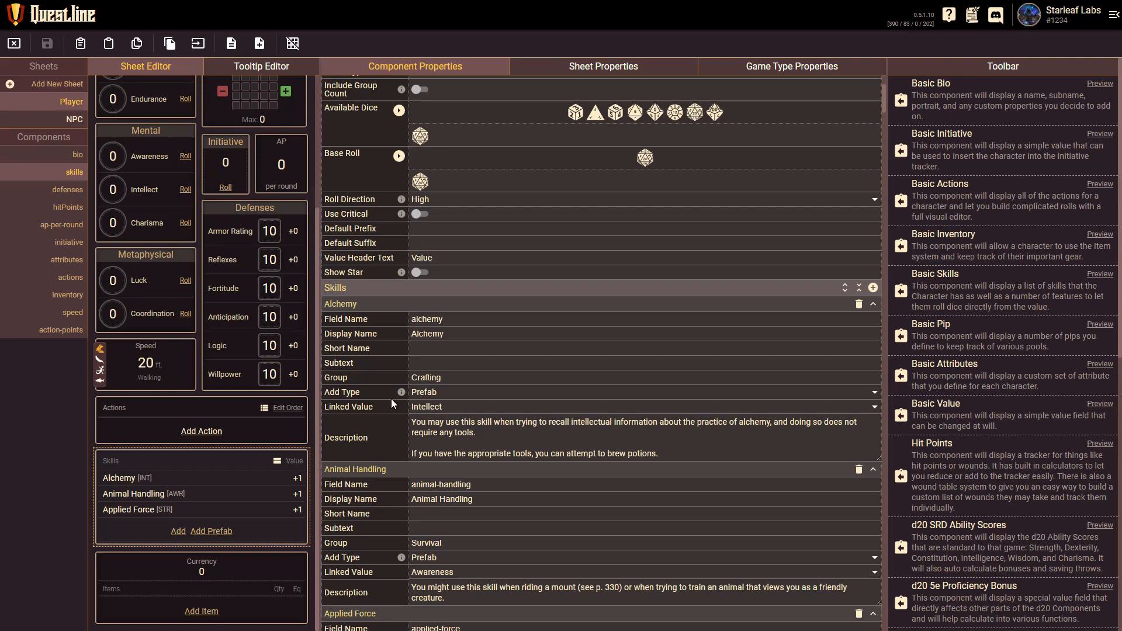
click(440, 407)
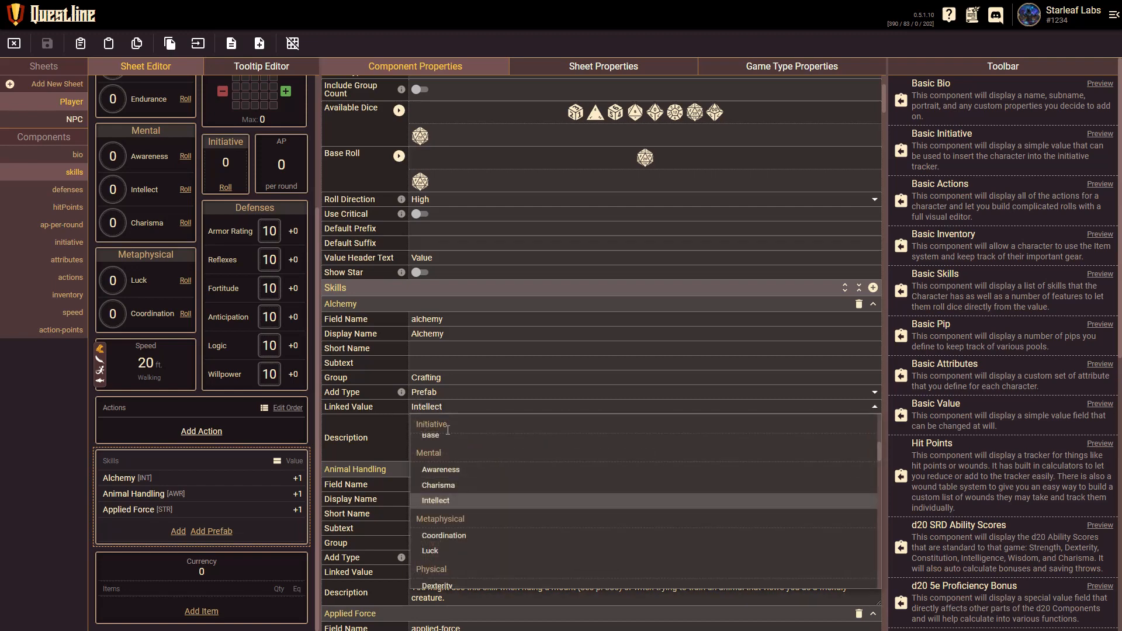
scroll(494, 469, down, 5)
scroll(494, 470, down, 8)
scroll(494, 469, up, 12)
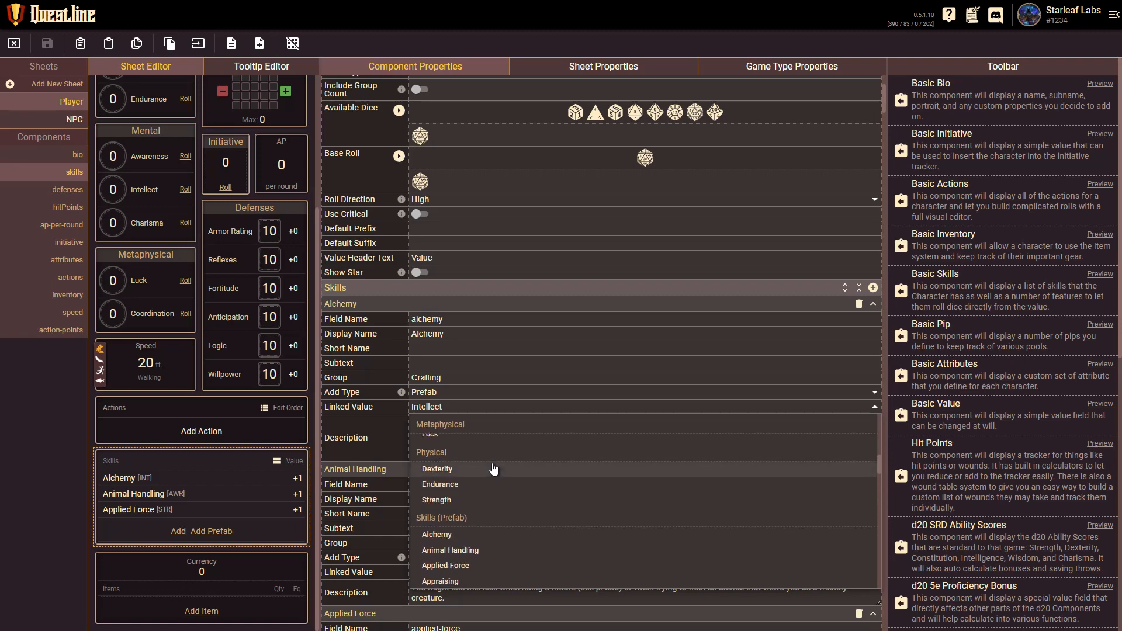
scroll(494, 470, up, 4)
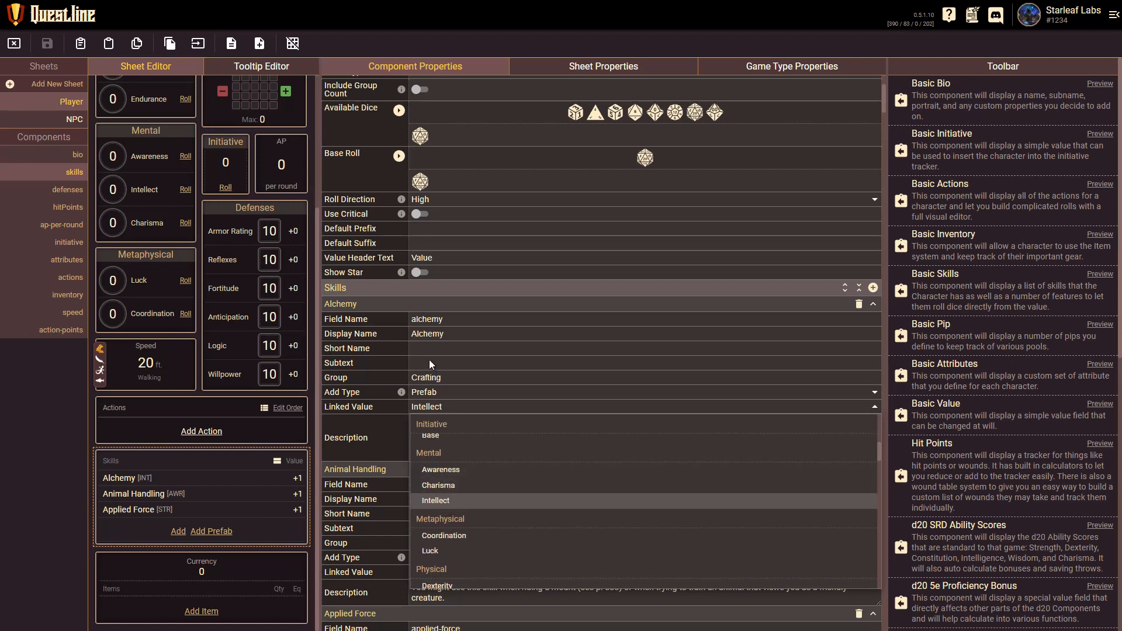
click(348, 406)
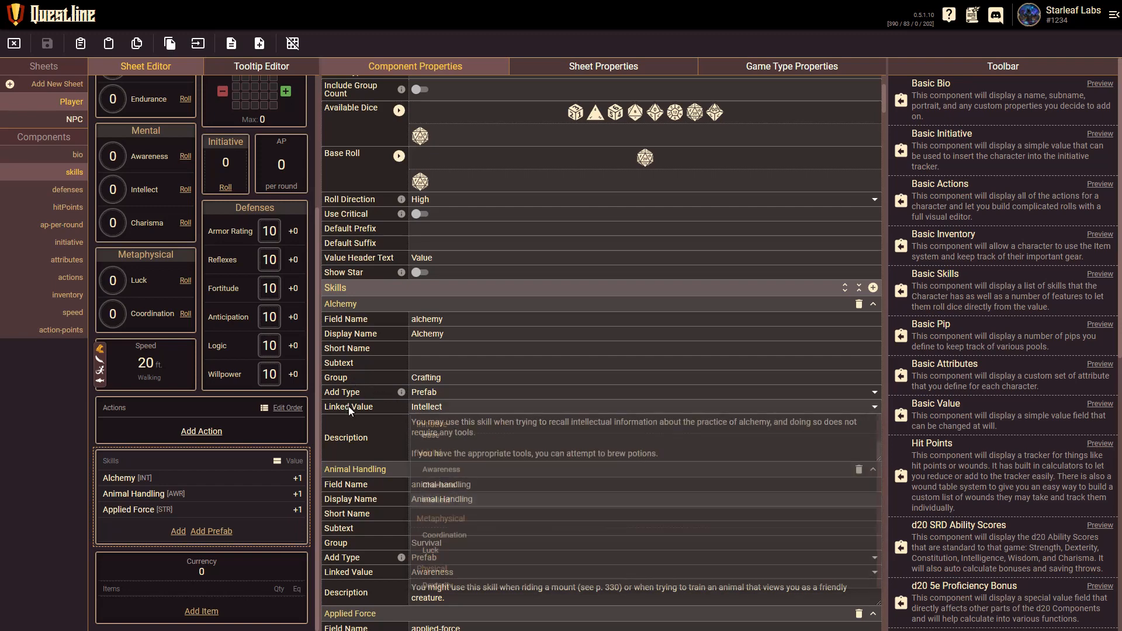
Examine the Alchemy skill's group and the explanation and options of its Add Type property
double_click(440, 378)
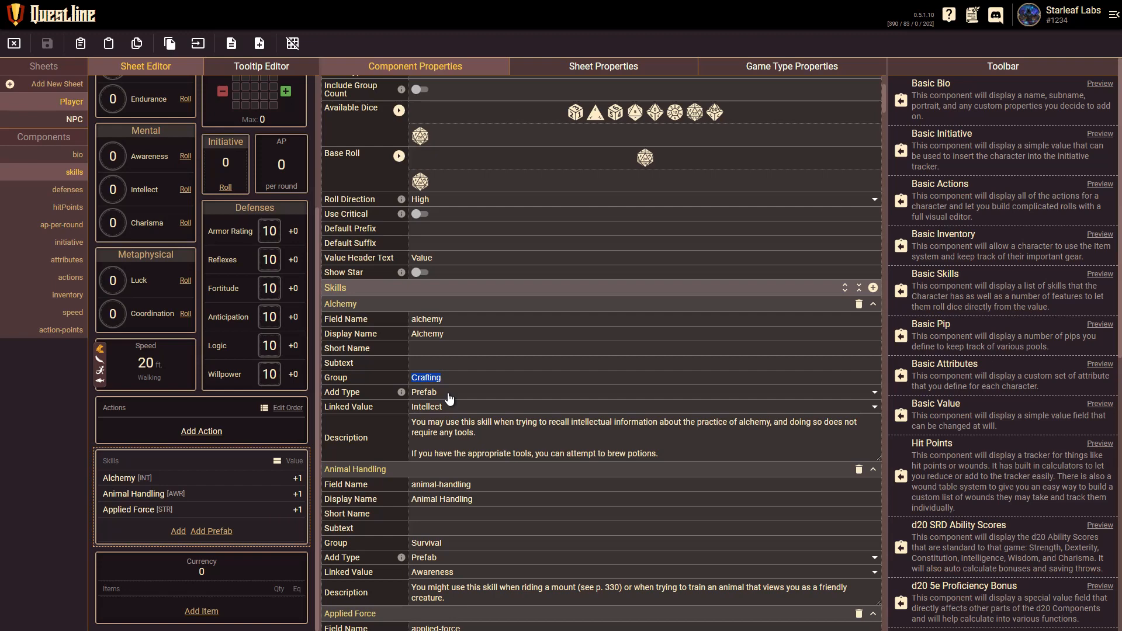
mouse_move(400, 395)
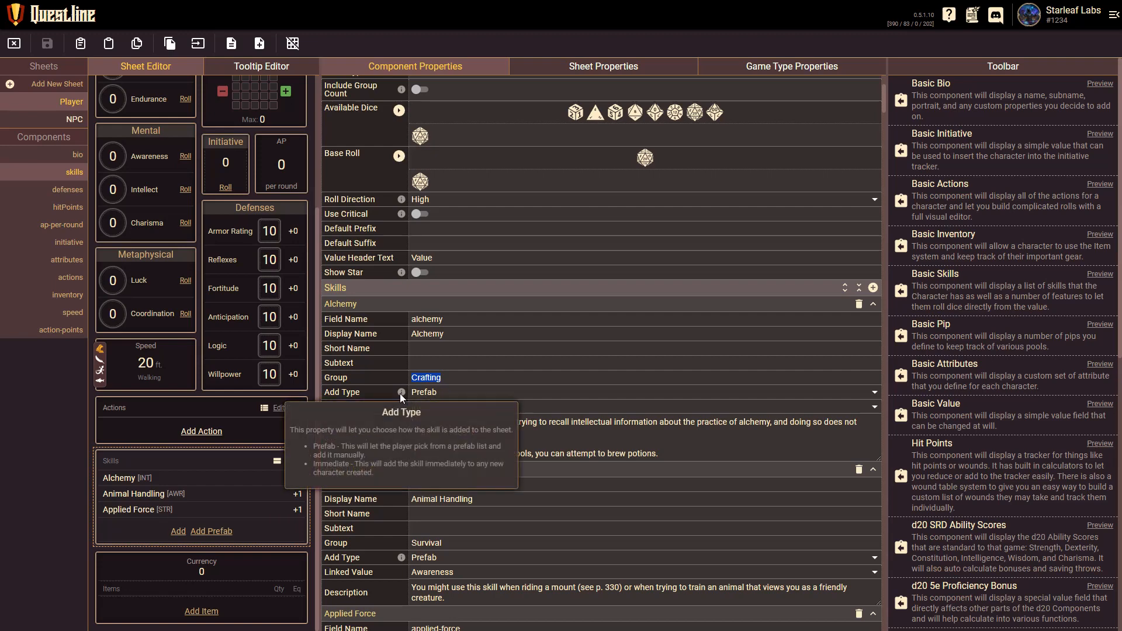
click(449, 398)
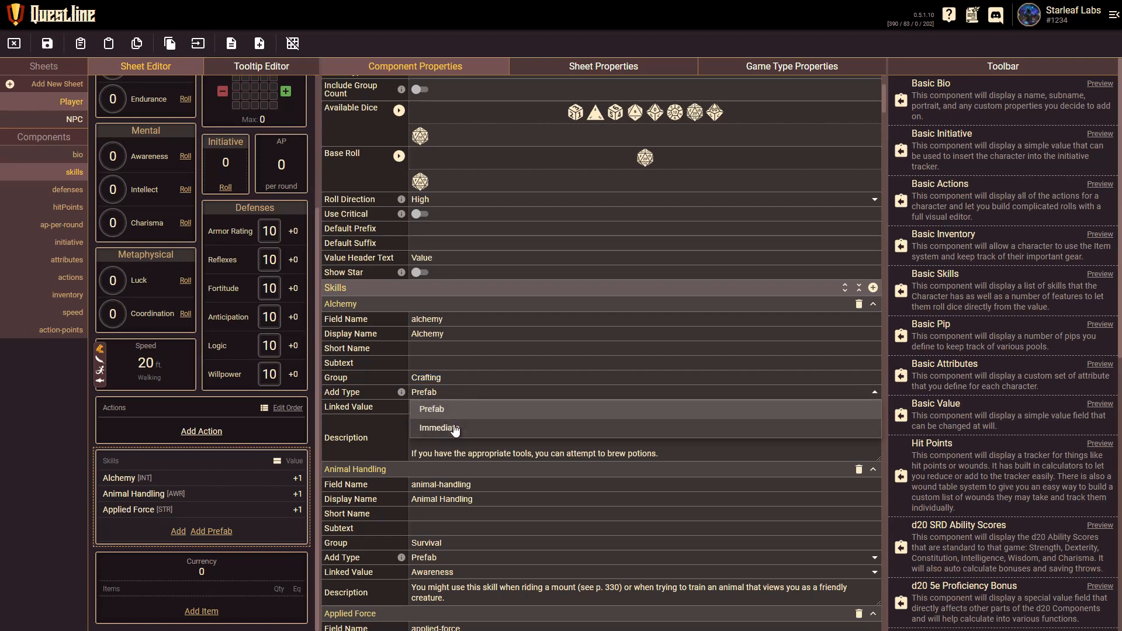
click(377, 386)
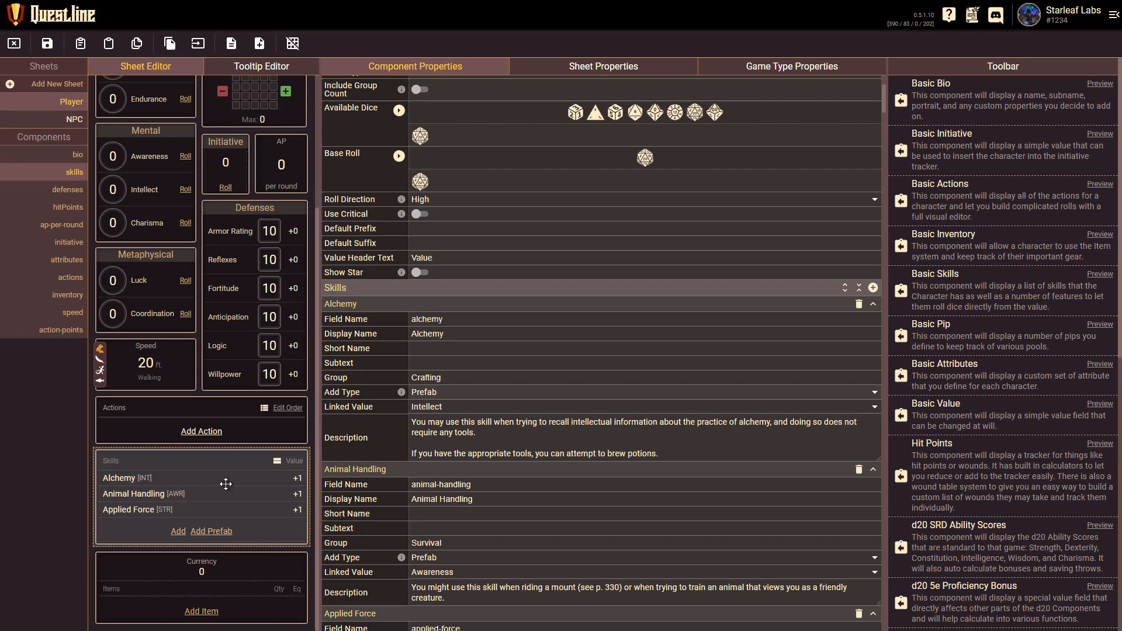
Look through the skill entries from Alchemy to Appraising and return to the component's general skills settings
scroll(472, 422, down, 5)
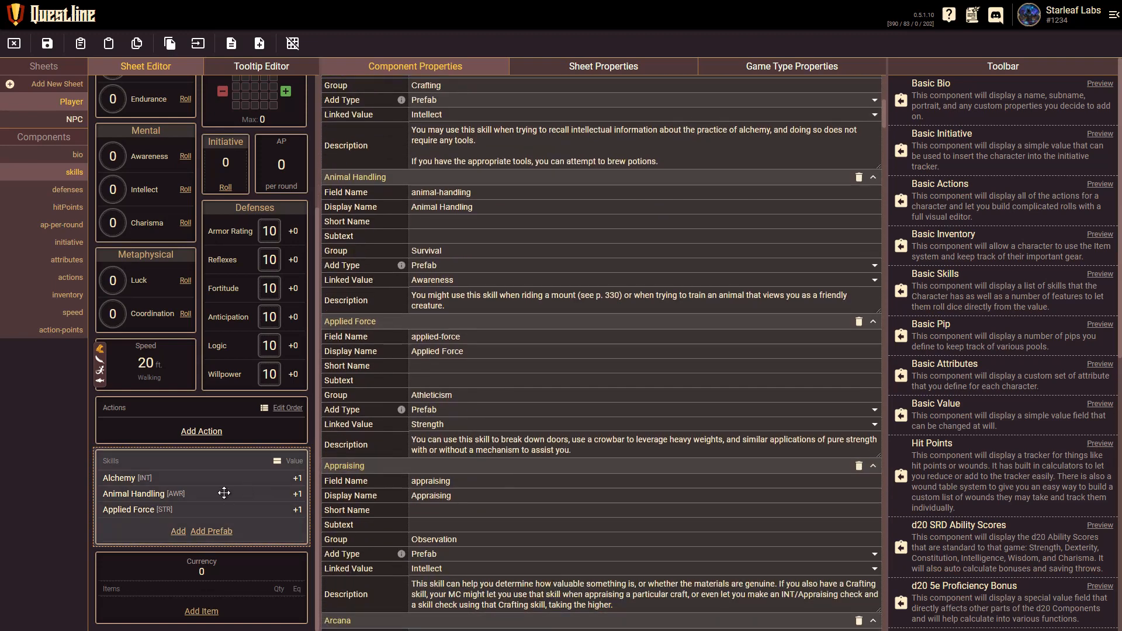
scroll(484, 476, up, 1)
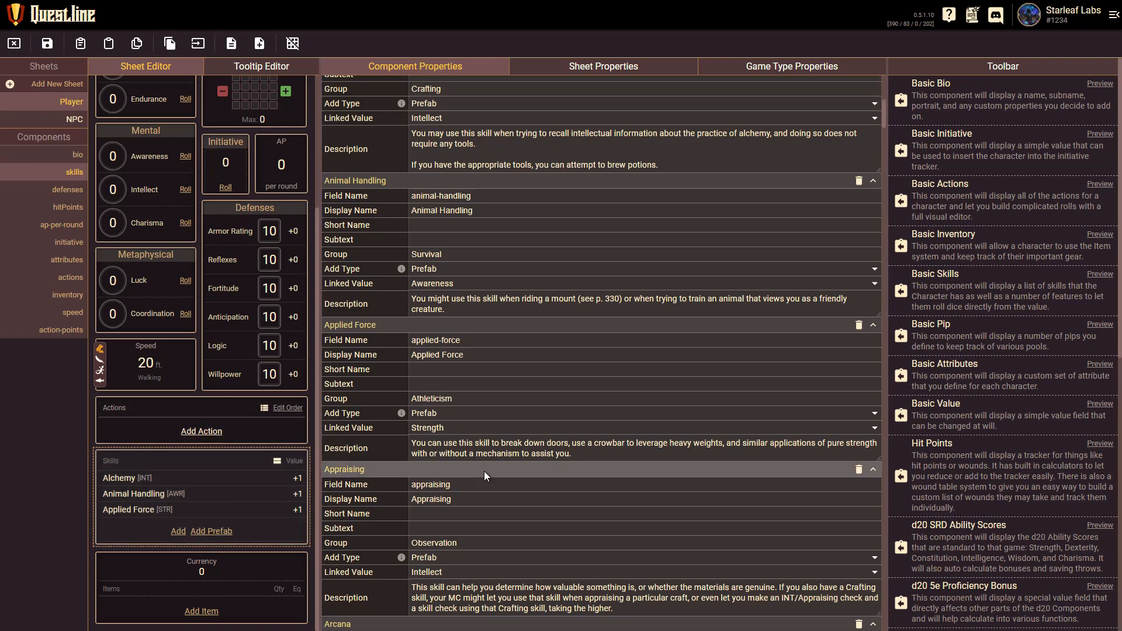
scroll(484, 476, up, 6)
scroll(518, 435, down, 5)
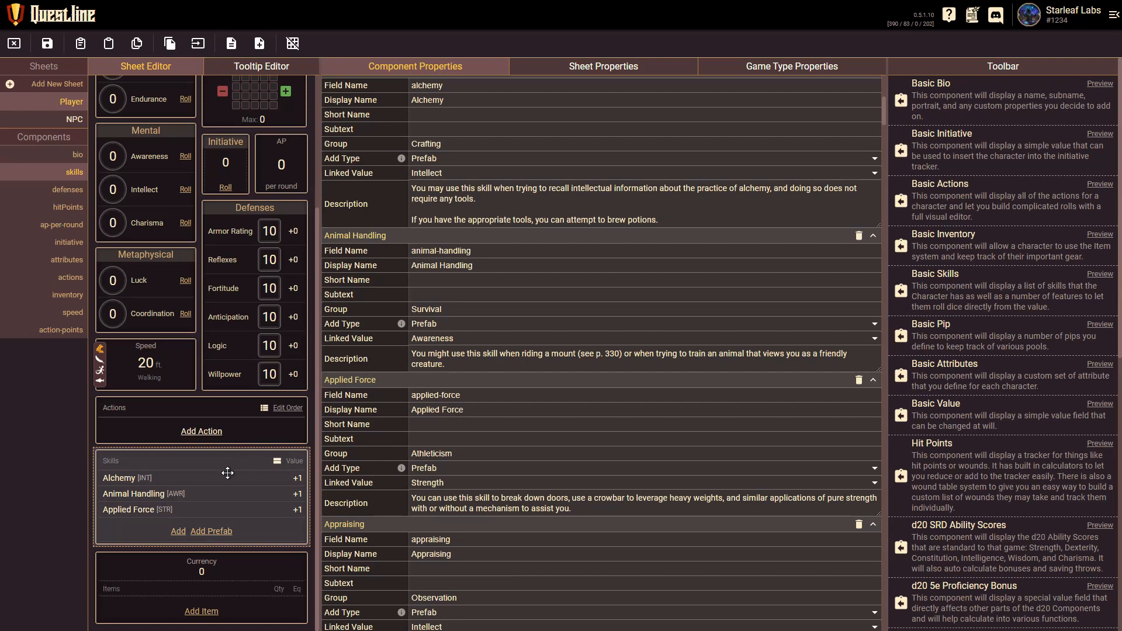
scroll(518, 412, up, 7)
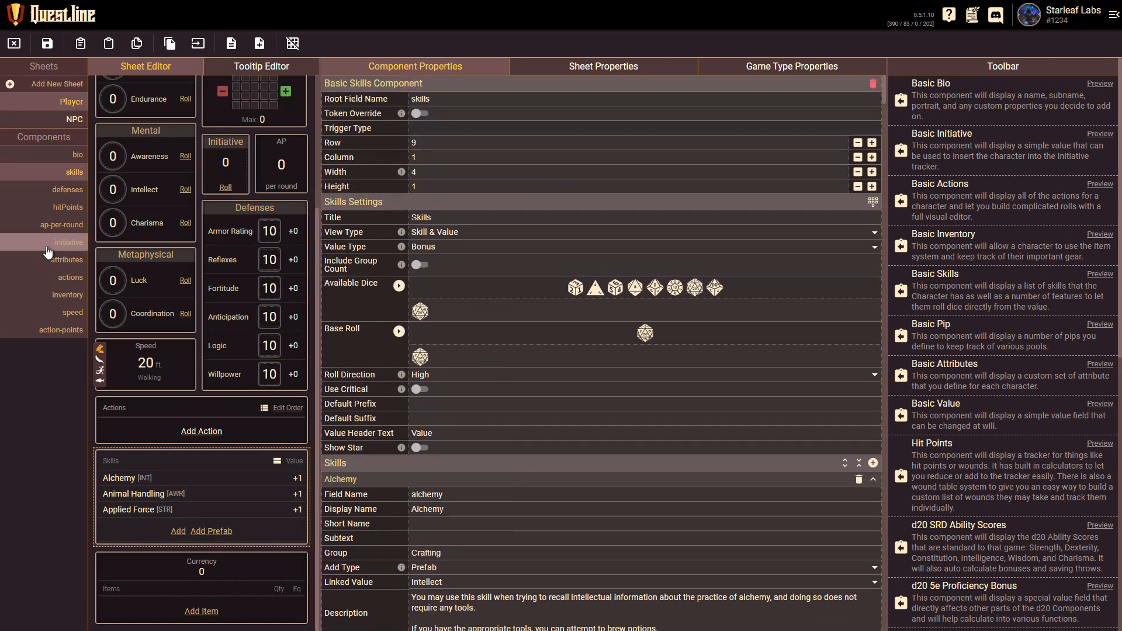